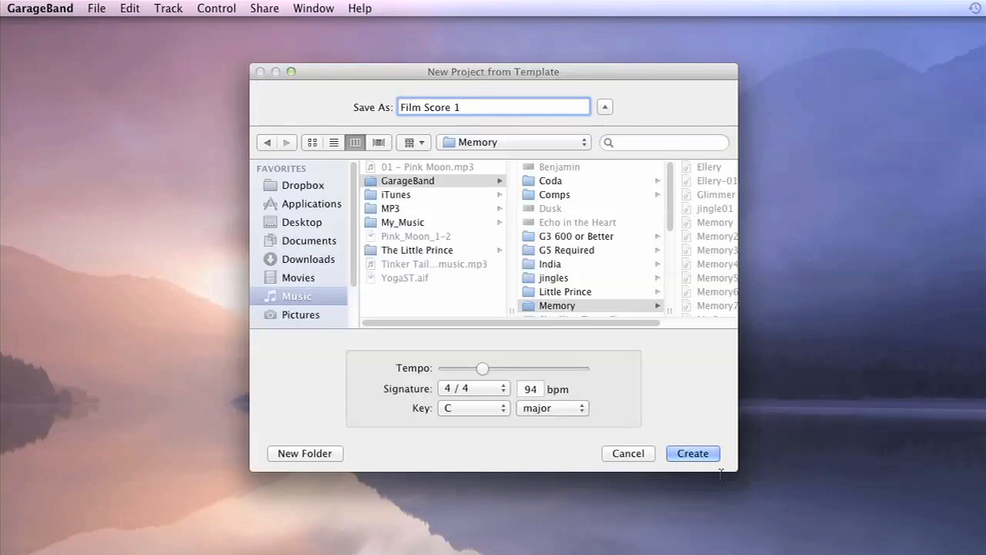
- Create the Film Score 1 project at 94 bpm in C major and assign the Classical Acoustic guitar to its track
click(697, 457)
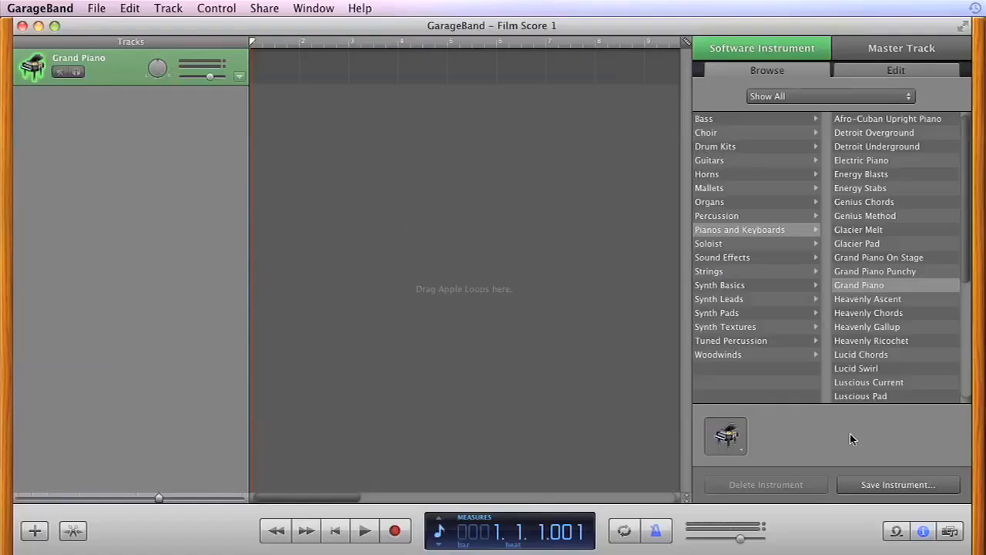
click(925, 534)
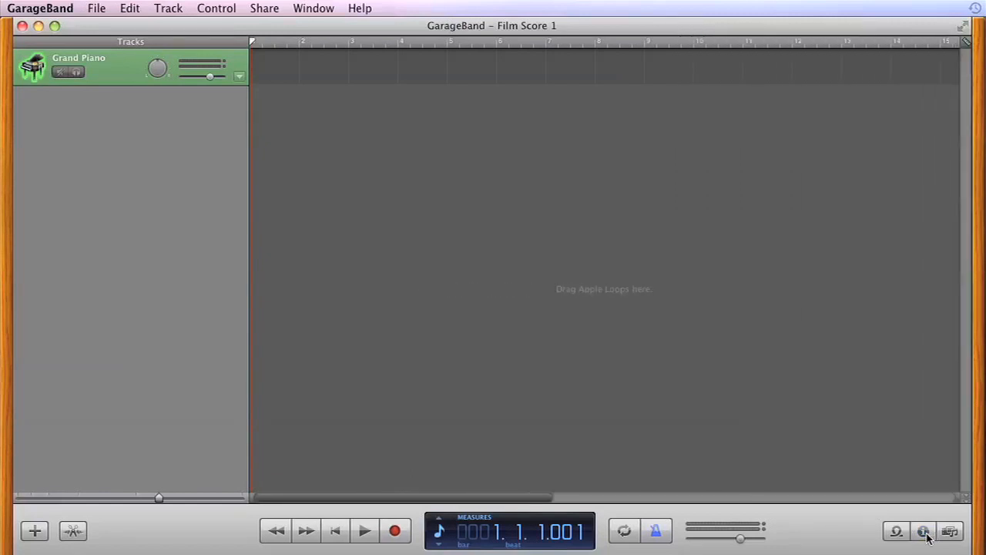
click(925, 533)
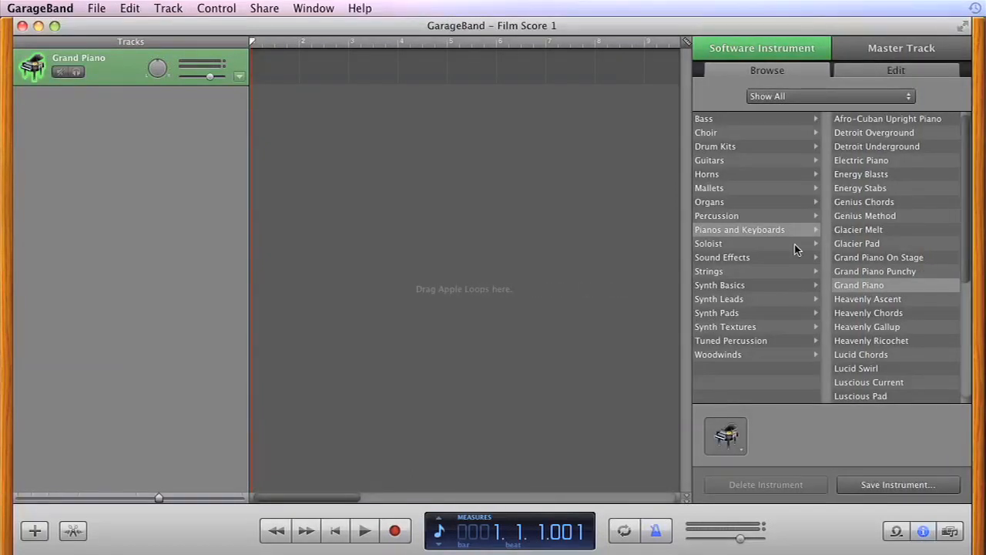
click(711, 162)
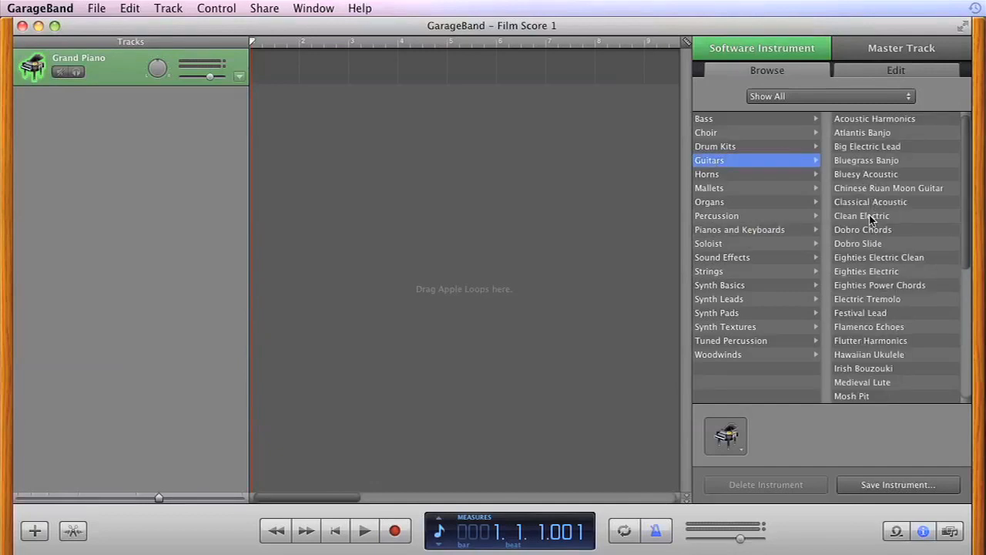
click(863, 202)
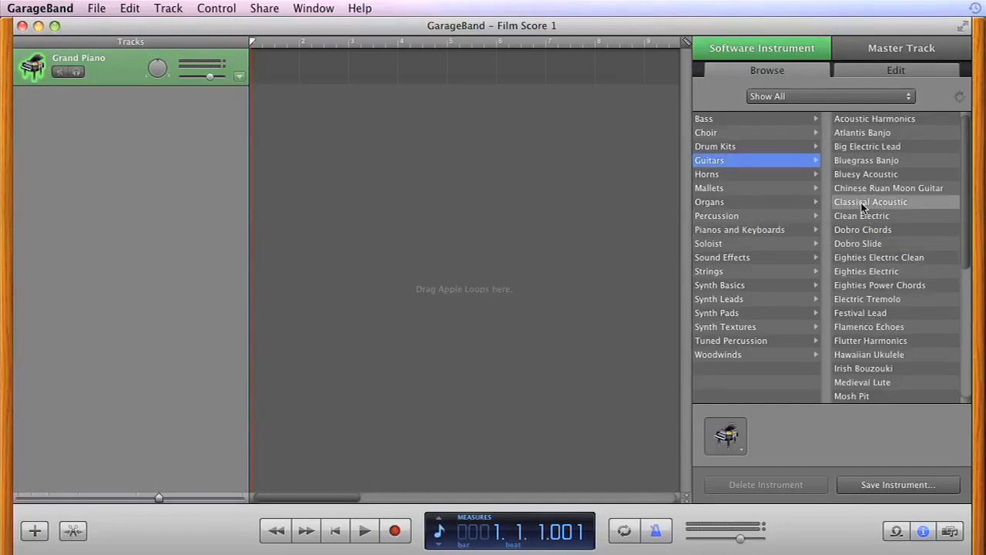
- Open the Musical Typing keyboard, move it up over the timeline and test the guitar's C#2 note repeatedly
click(314, 8)
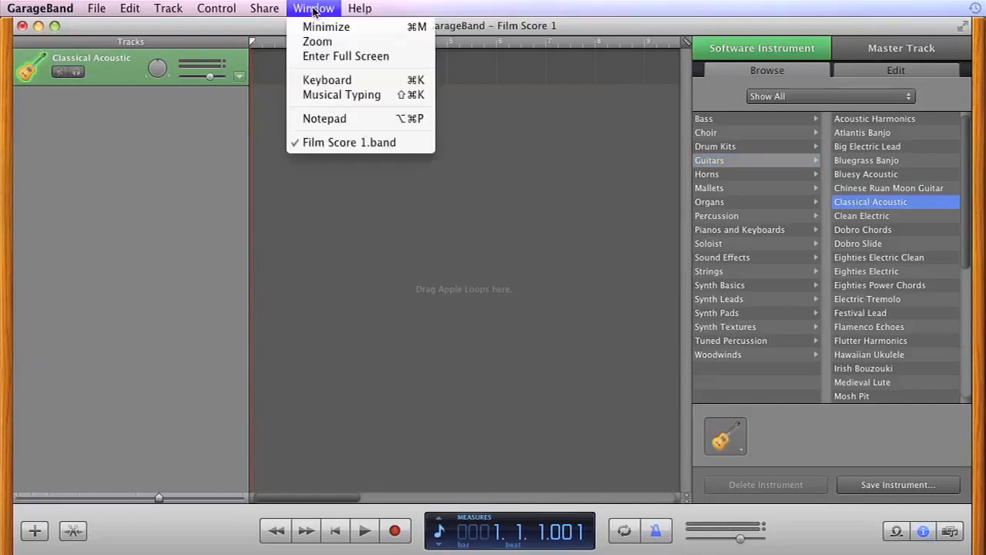
click(372, 94)
drag(478, 487, 321, 170)
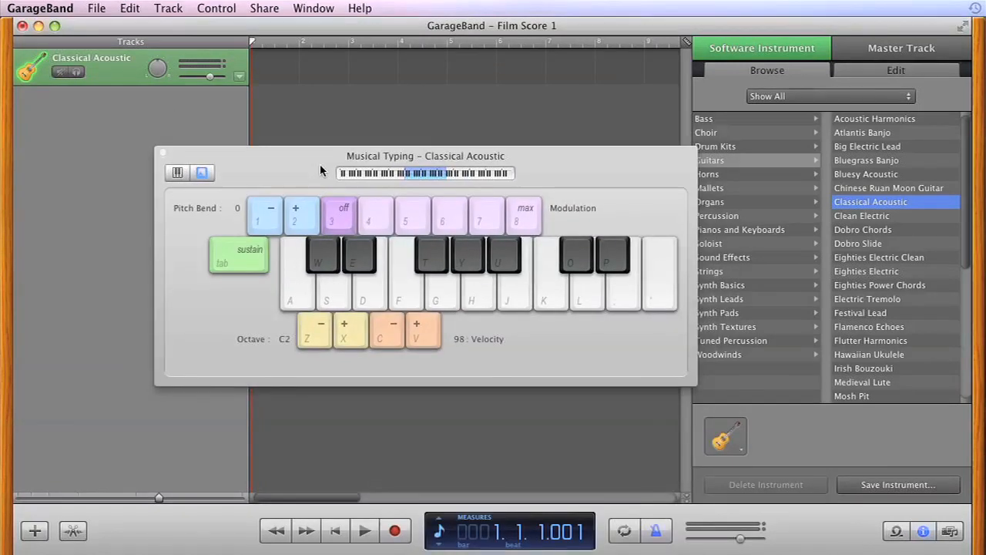
key(w)
key(w)
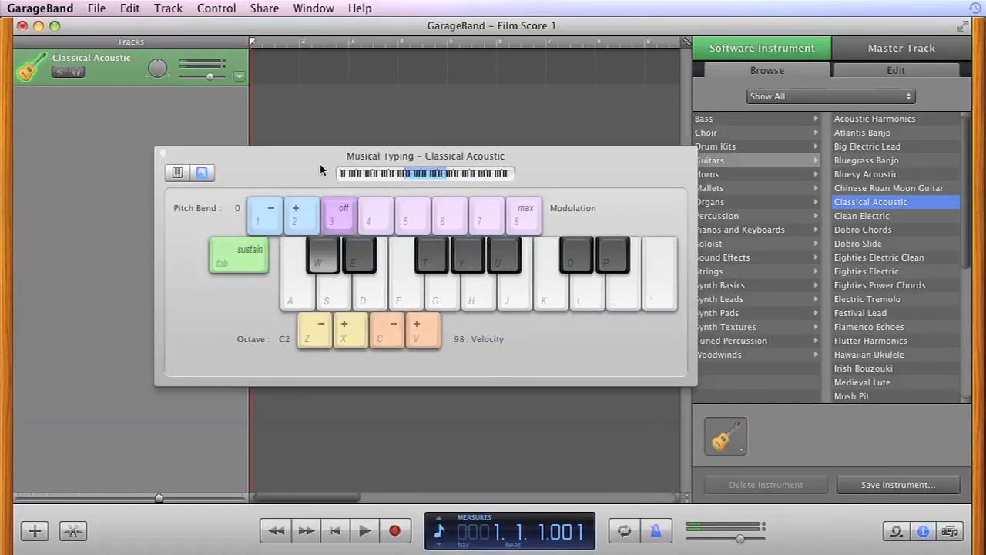
key(w)
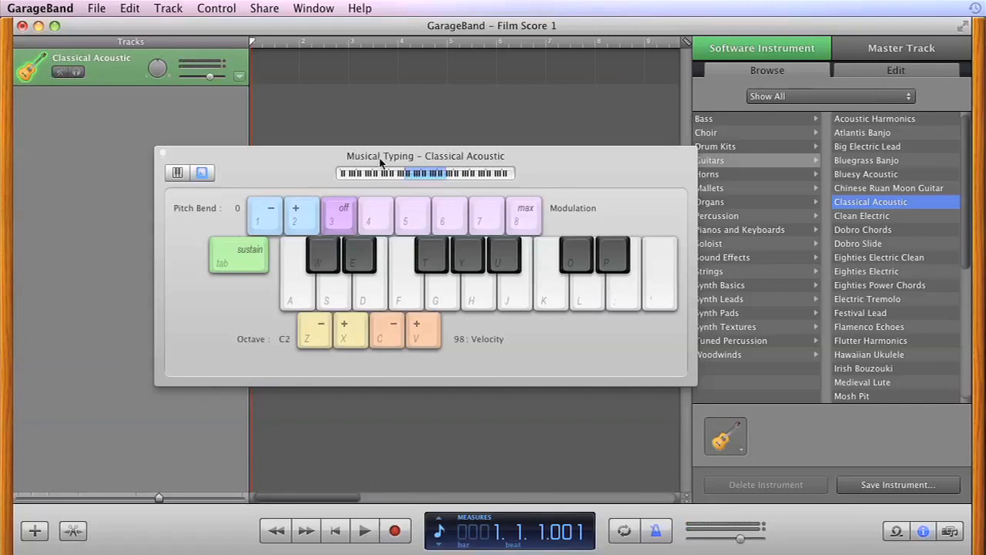
- Show the track editor and rehearse the C#2, G#2, C#3, E3 arpeggio on the Musical Typing keyboard, repositioning its window
click(74, 531)
drag(335, 260, 290, 247)
key(w)
key(y)
key(w)
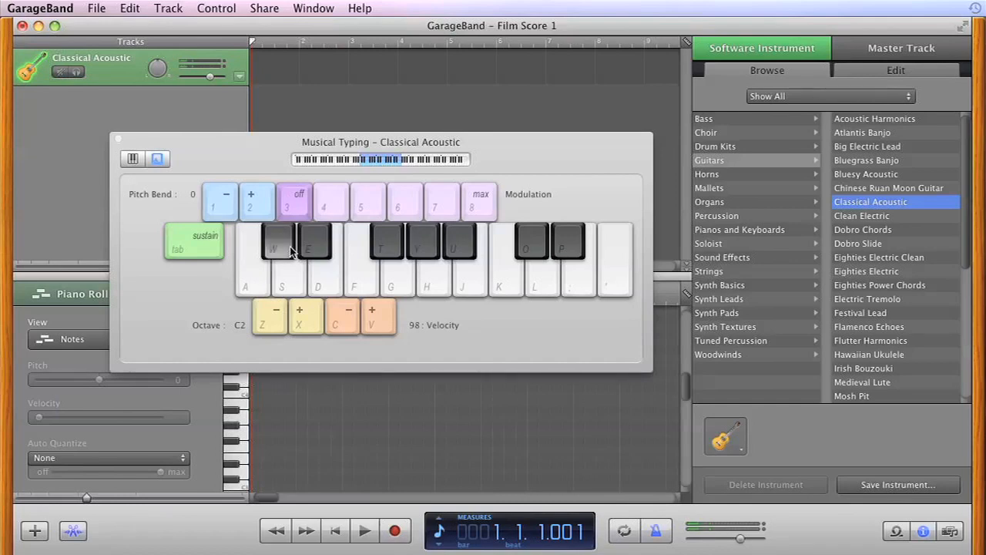
key(y)
key(o)
key(semicolon)
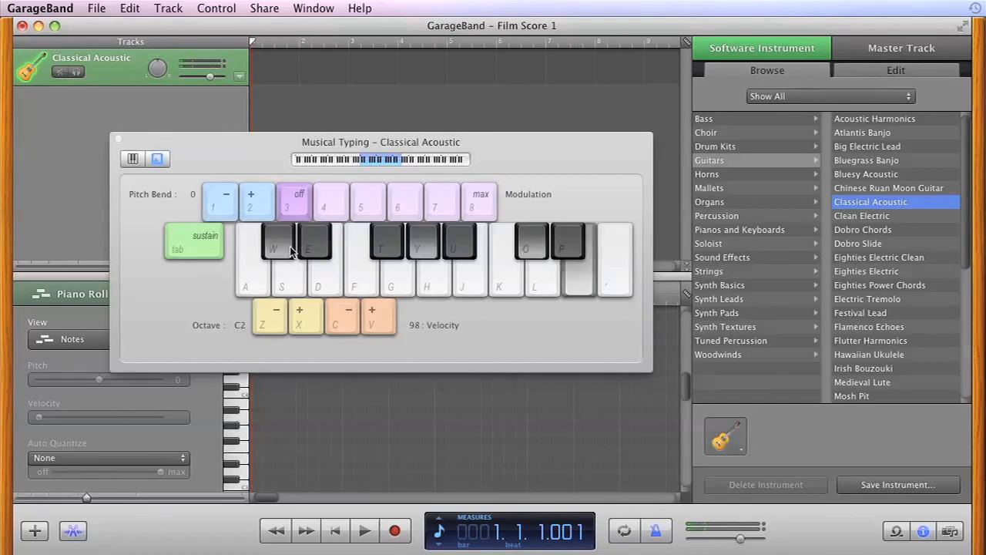
drag(460, 191, 456, 233)
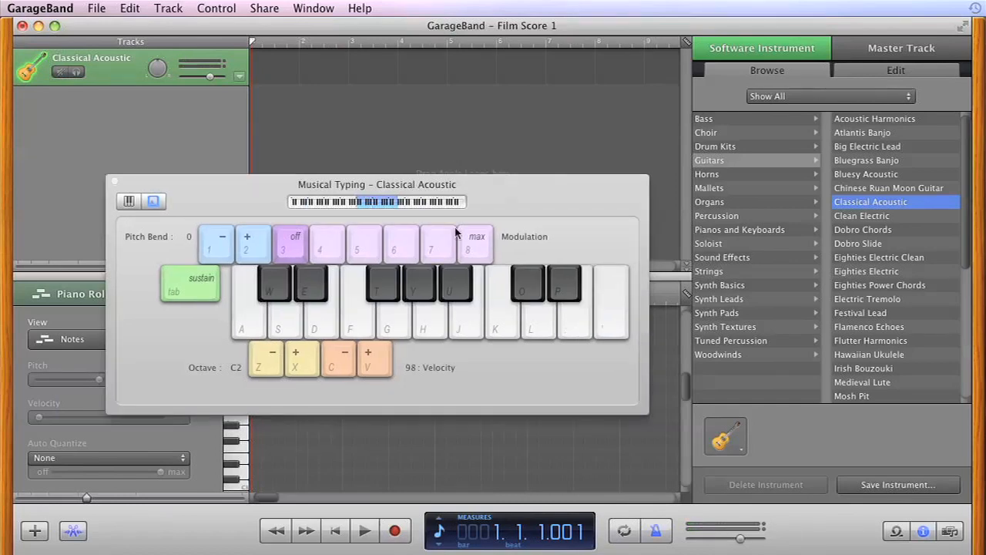
- Review the metronome and Count-In options and move the Musical Typing keyboard clear of the recording area
click(656, 530)
click(216, 7)
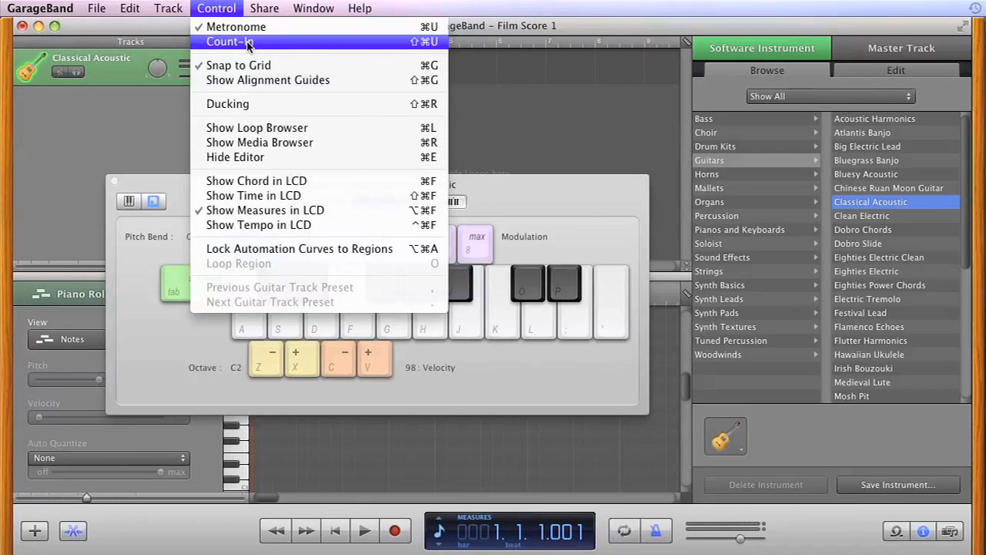
click(247, 44)
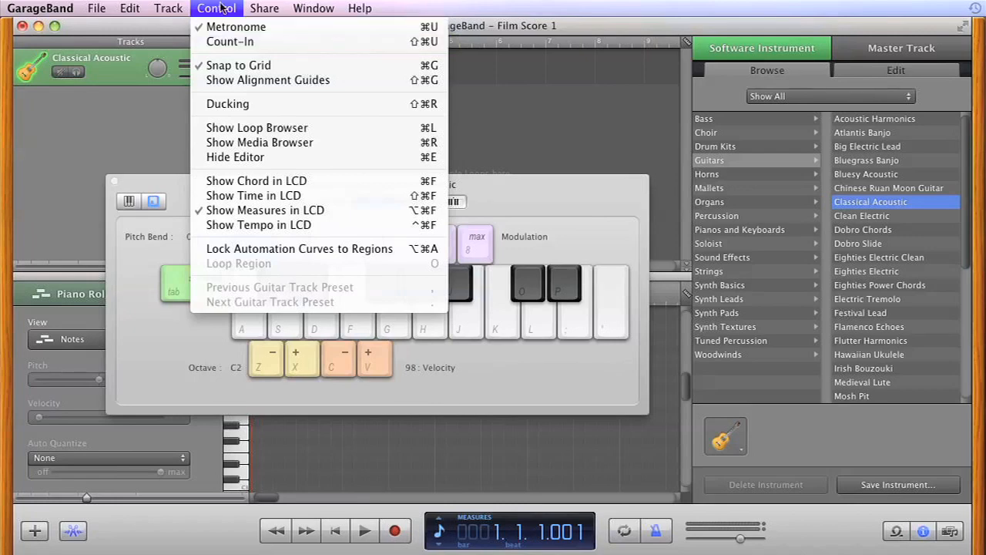
drag(303, 189, 269, 160)
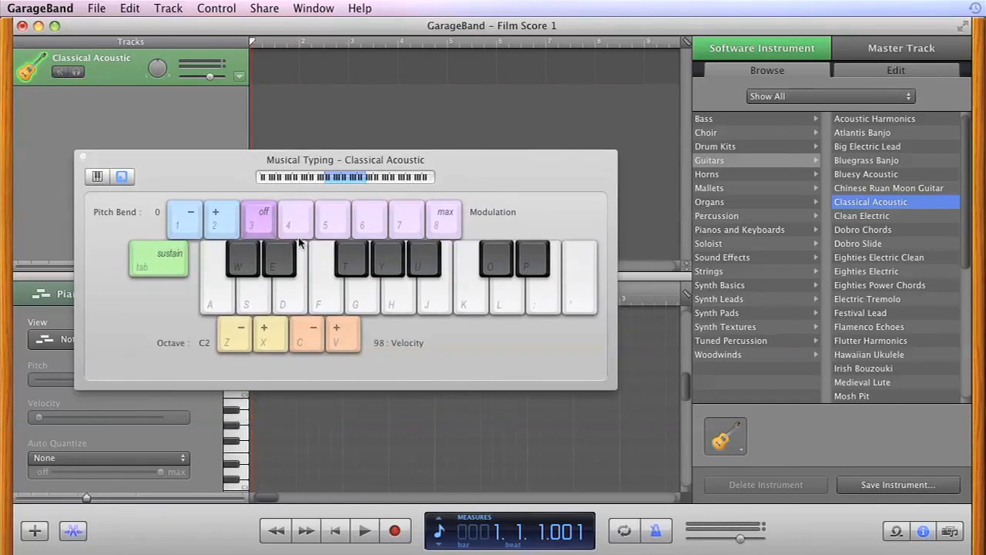
- Record the C#2, G#2, C#3, E3 arpeggio four times on the Classical Acoustic track from bar 1, and stop recording
click(399, 534)
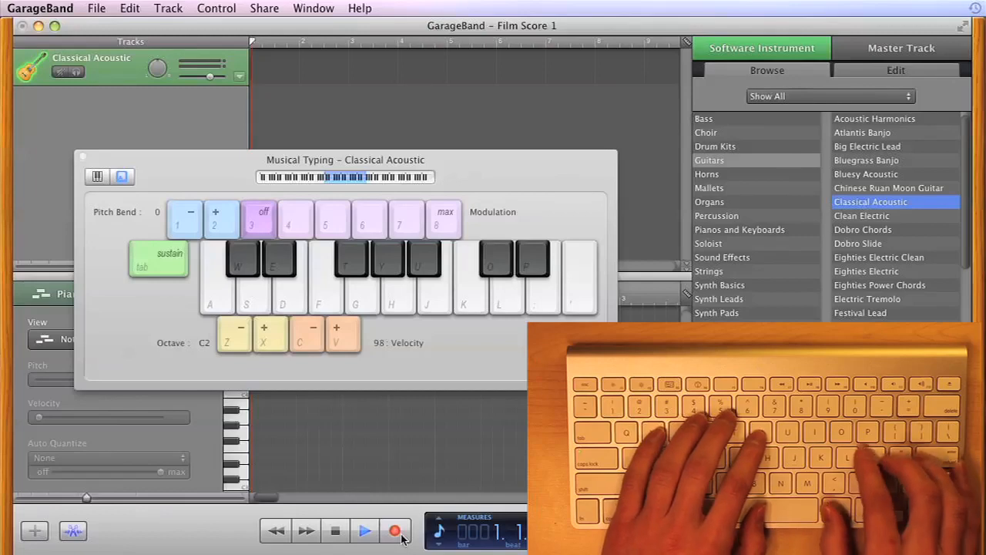
key(w)
key(y)
key(o)
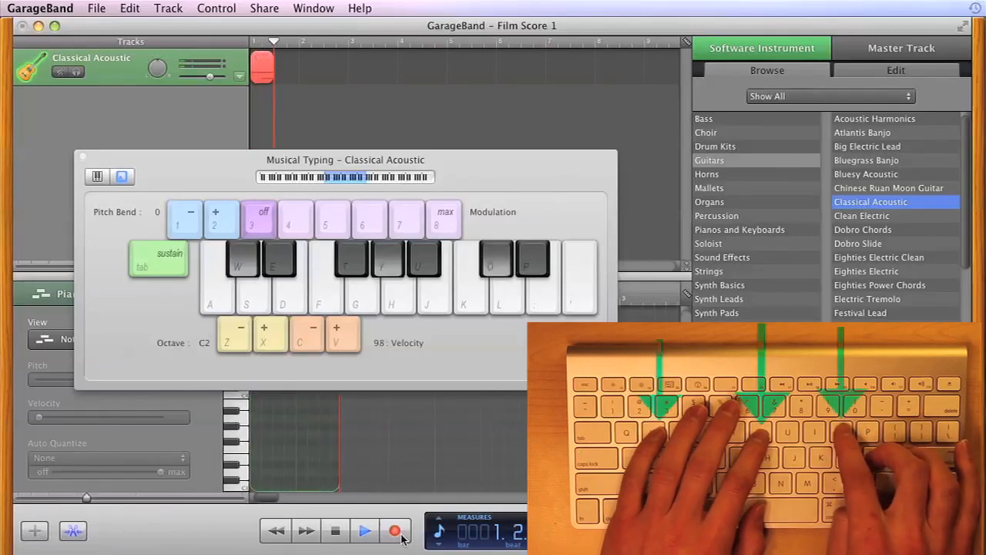
key(semicolon)
key(w)
key(y)
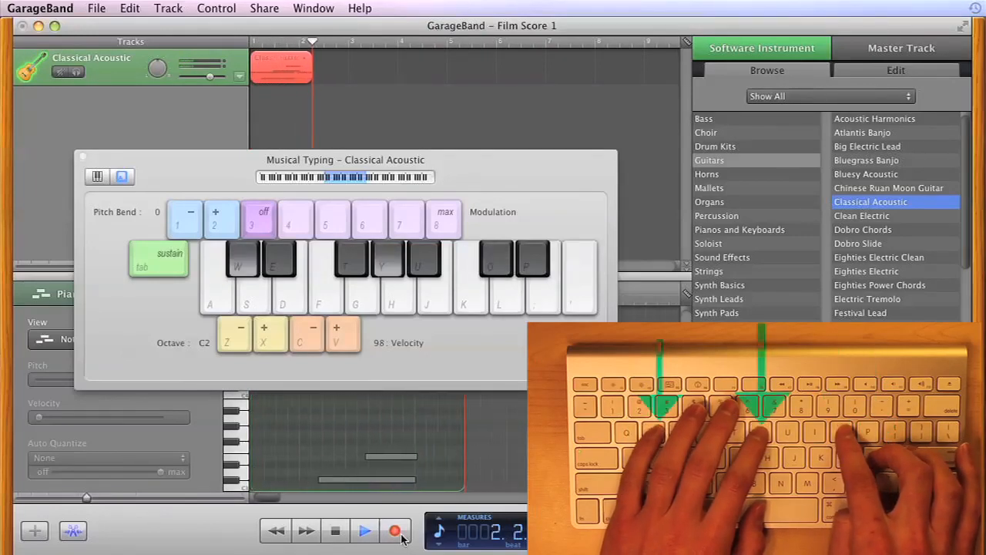
key(o)
key(semicolon)
key(w)
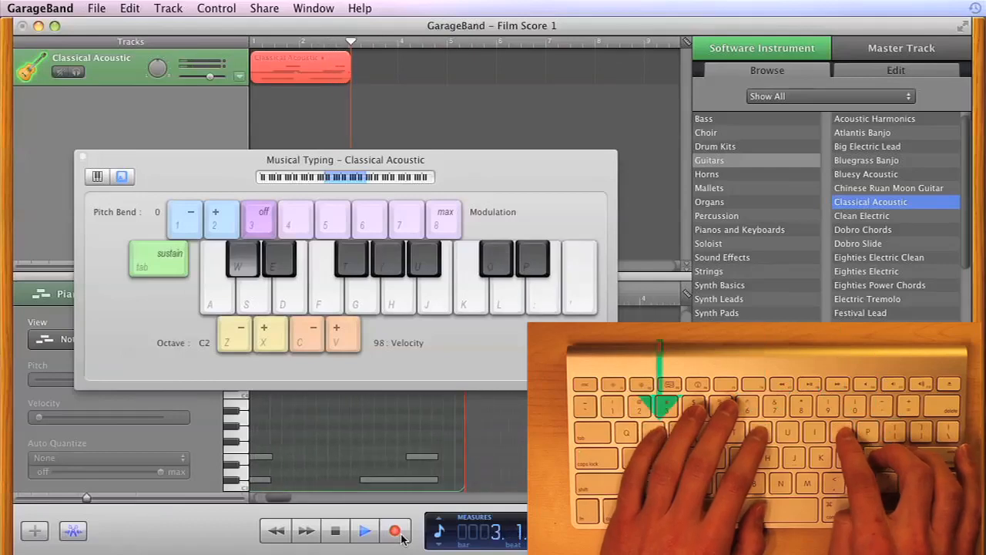
key(y)
key(o)
key(semicolon)
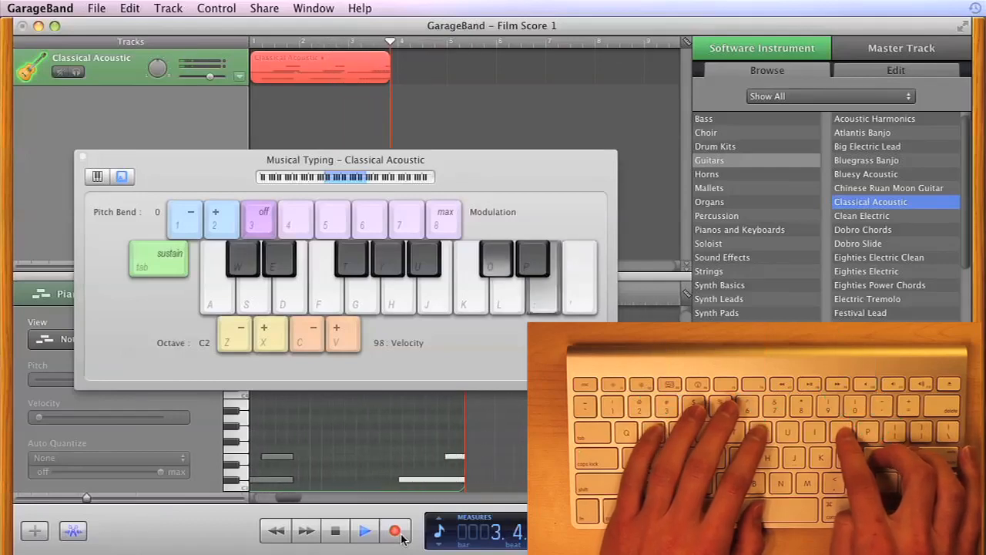
key(w)
key(y)
key(o)
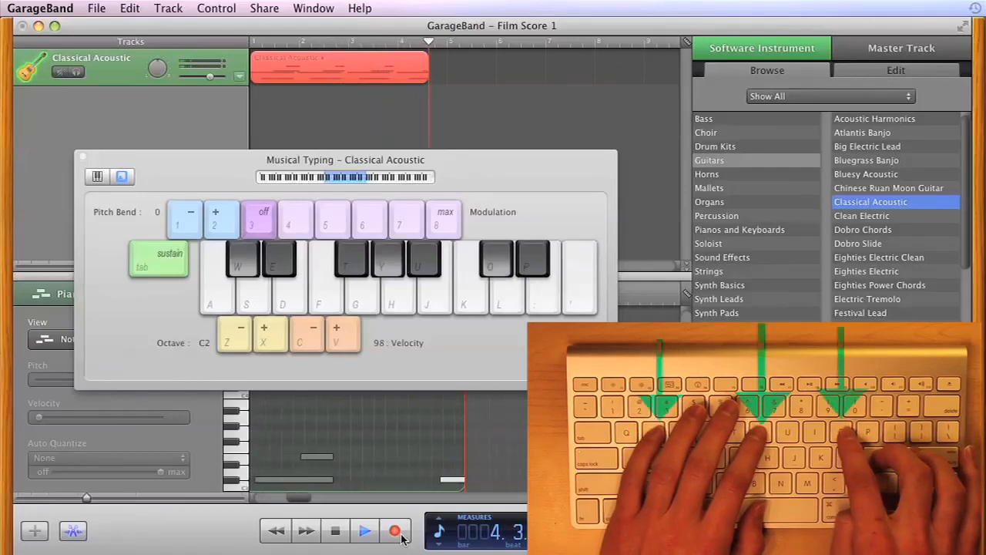
key(semicolon)
key(space)
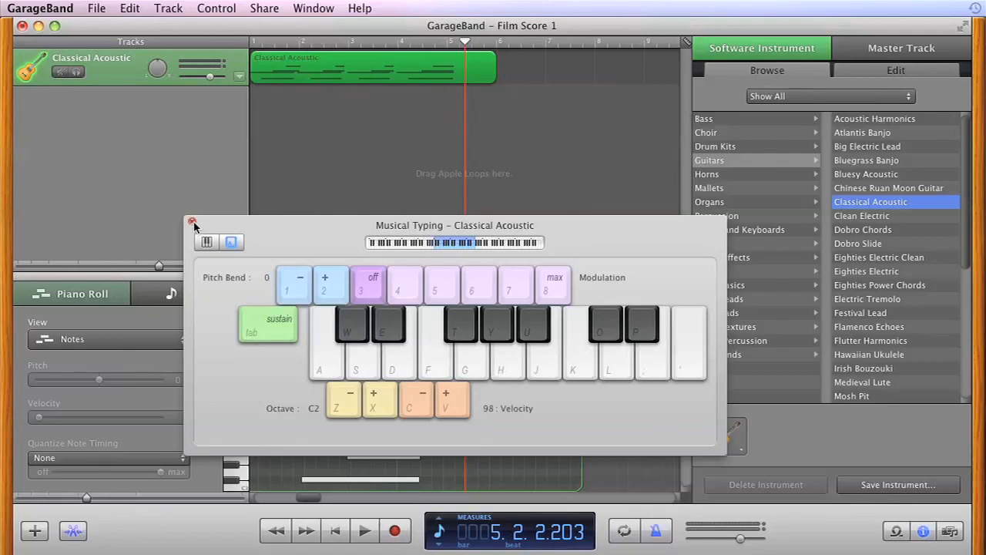
- Close the Musical Typing keyboard and play back the opening of the recorded guitar region from bar 1
click(192, 223)
key(Left)
key(Left)
key(Left)
key(Left)
key(Left)
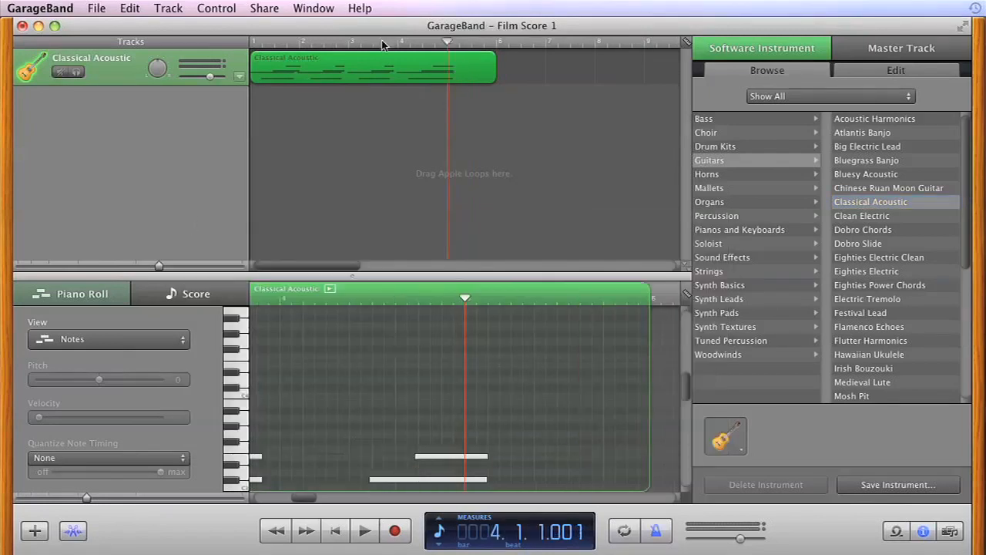
key(space)
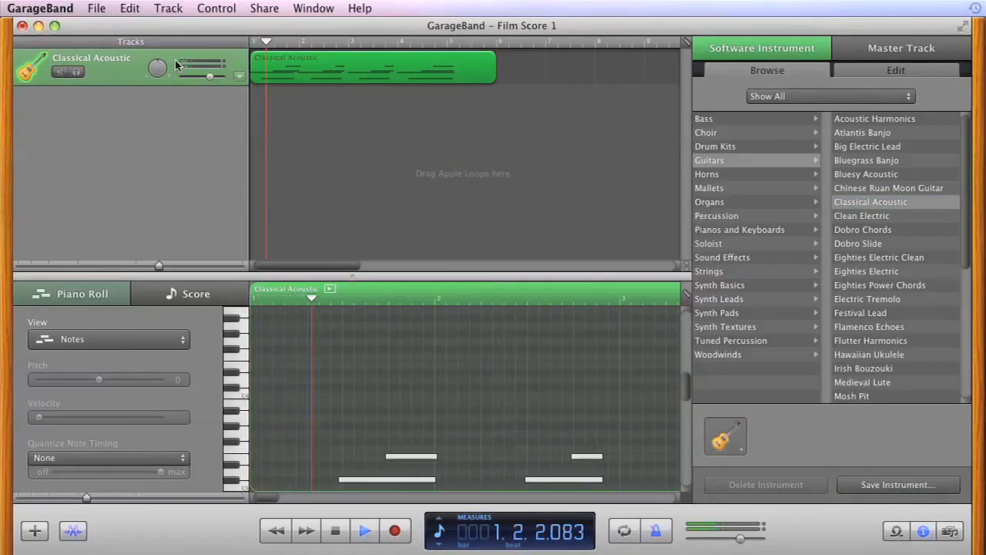
key(space)
- Turn off the metronome and play the guitar region from the beginning through its last recorded note
click(655, 531)
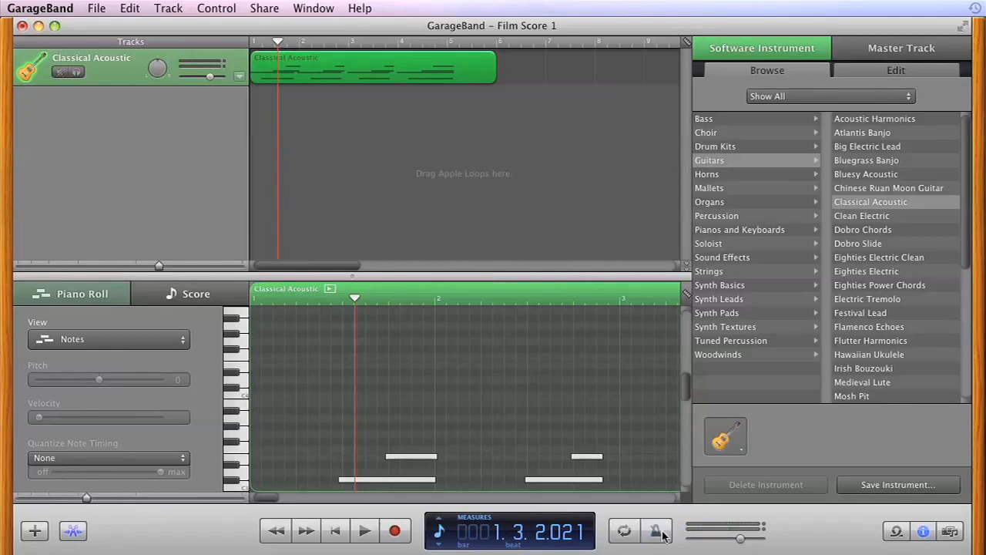
key(Home)
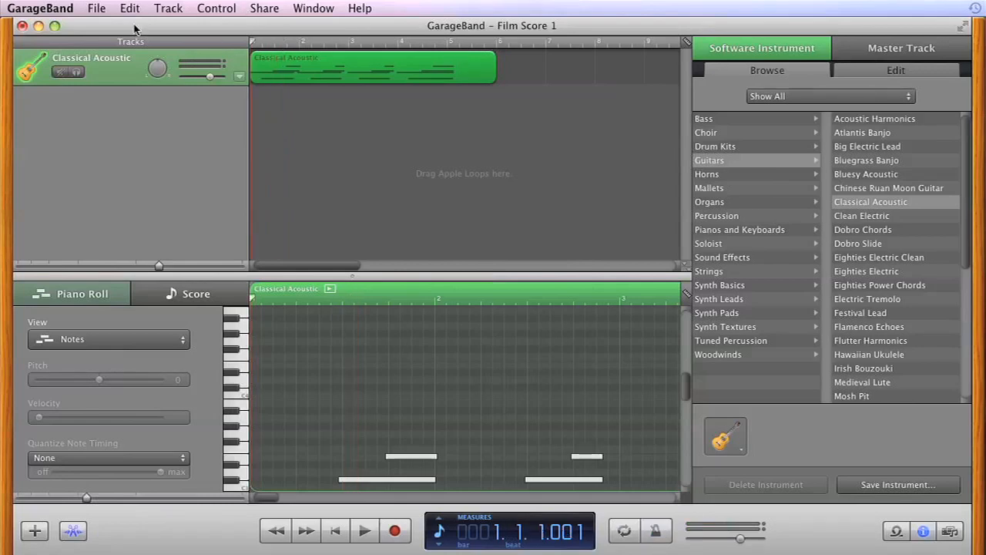
key(space)
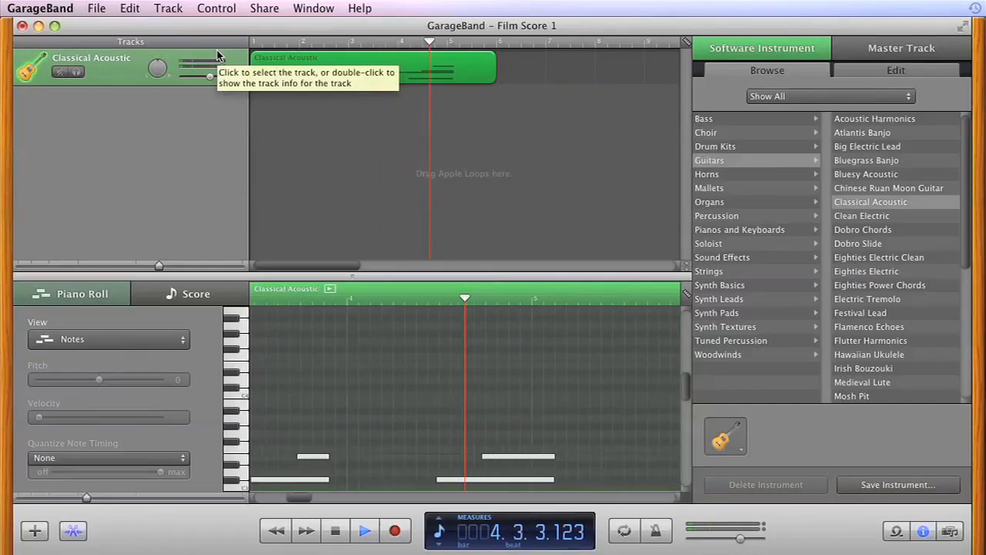
key(space)
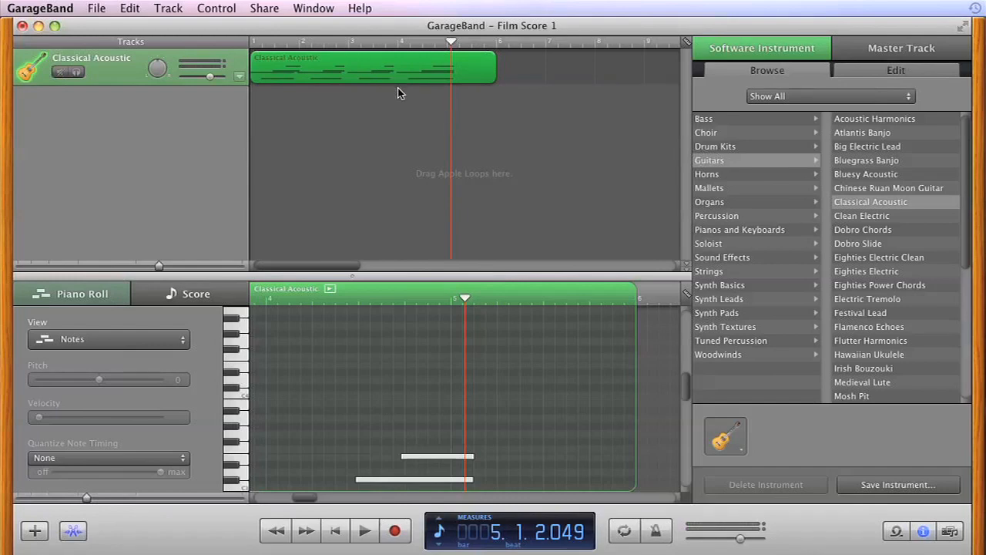
- Examine the first arpeggio in the Piano Roll editor, selecting its four notes one after another from C#2 up to E3
scroll(390, 395, down, 3)
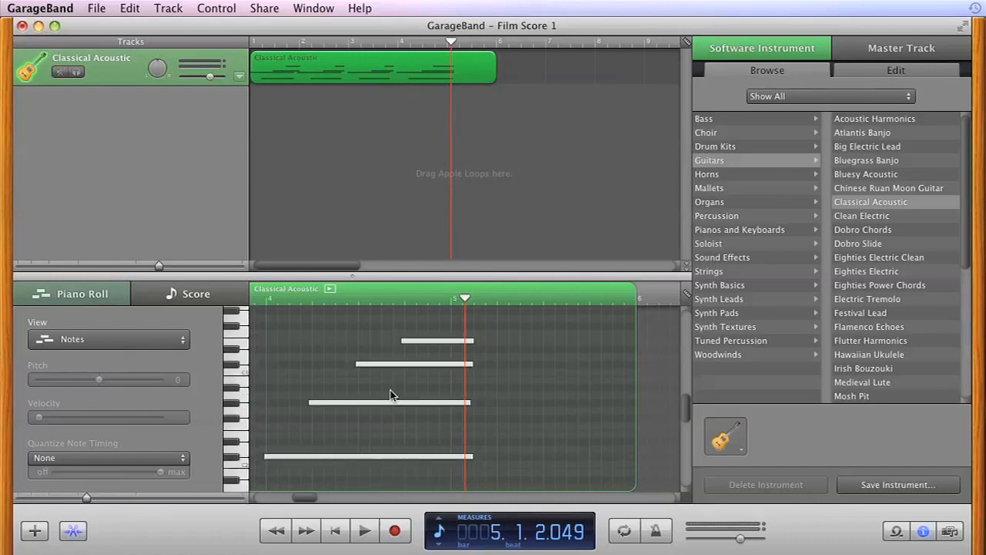
drag(314, 498, 235, 506)
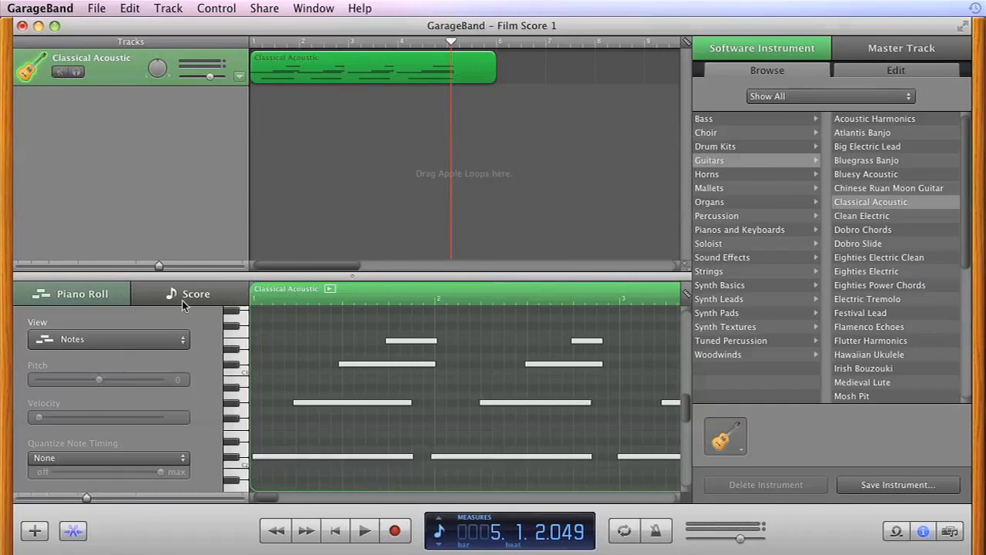
click(74, 530)
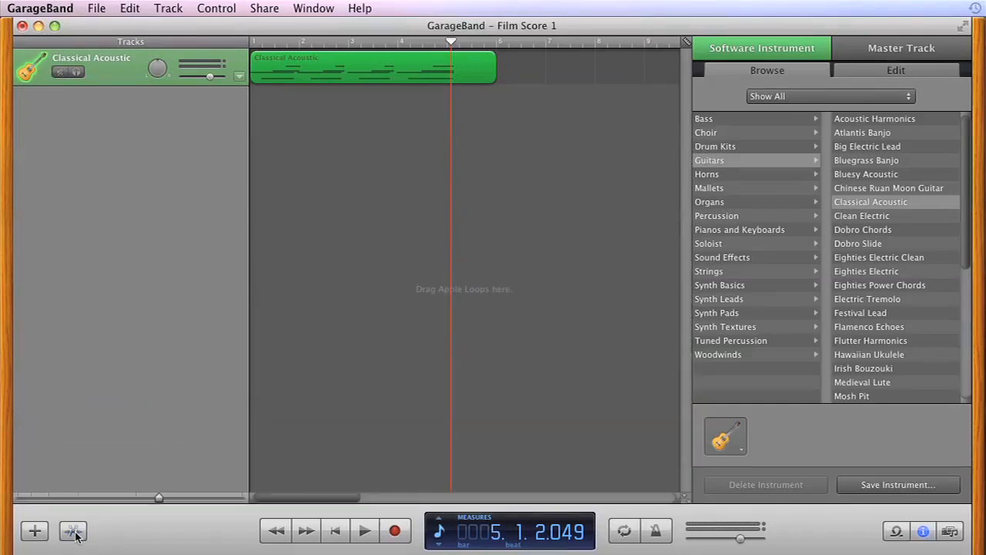
click(72, 535)
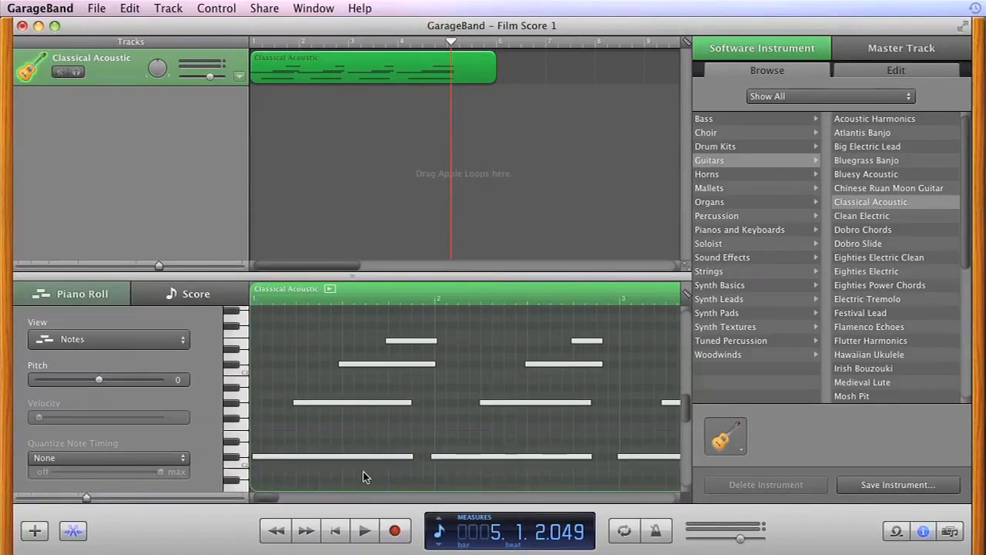
click(313, 456)
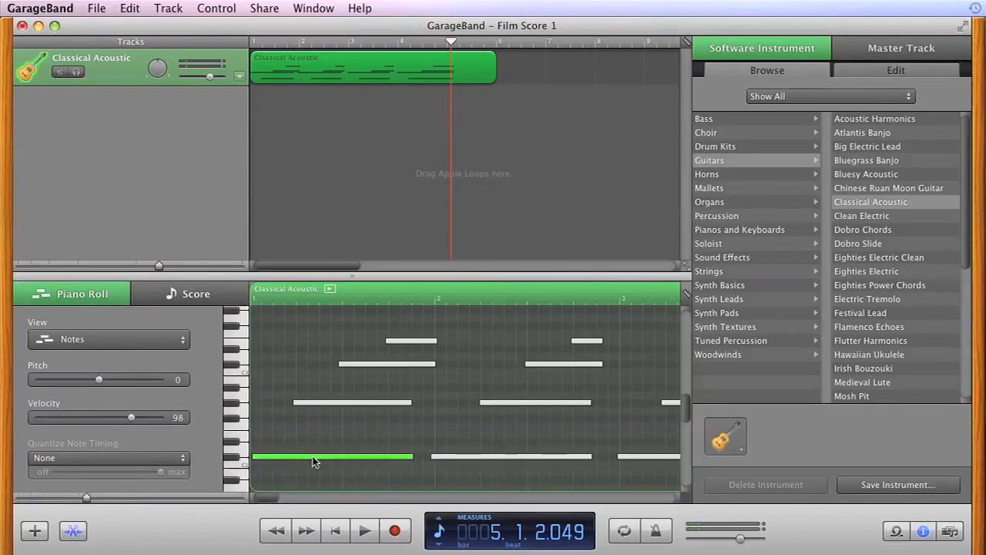
click(341, 401)
click(373, 366)
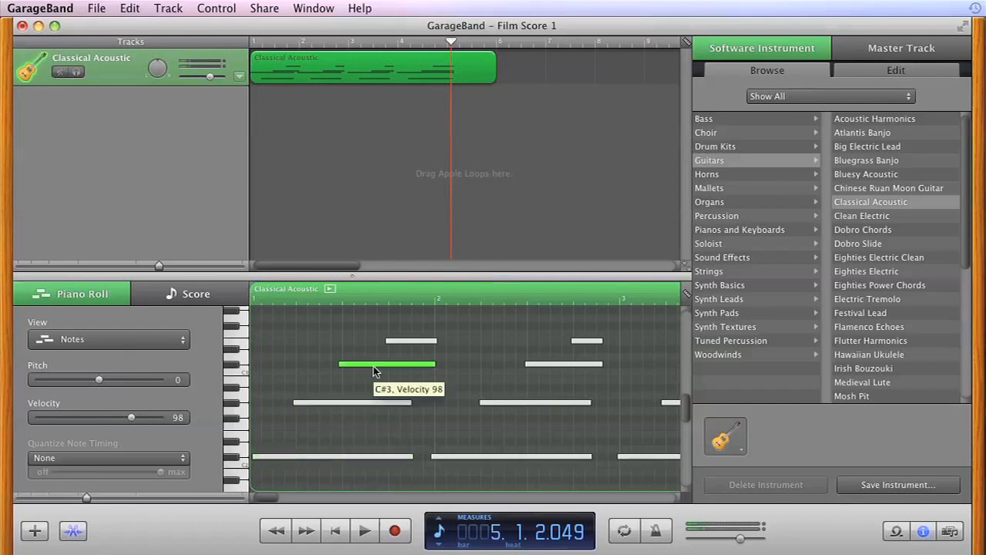
click(412, 342)
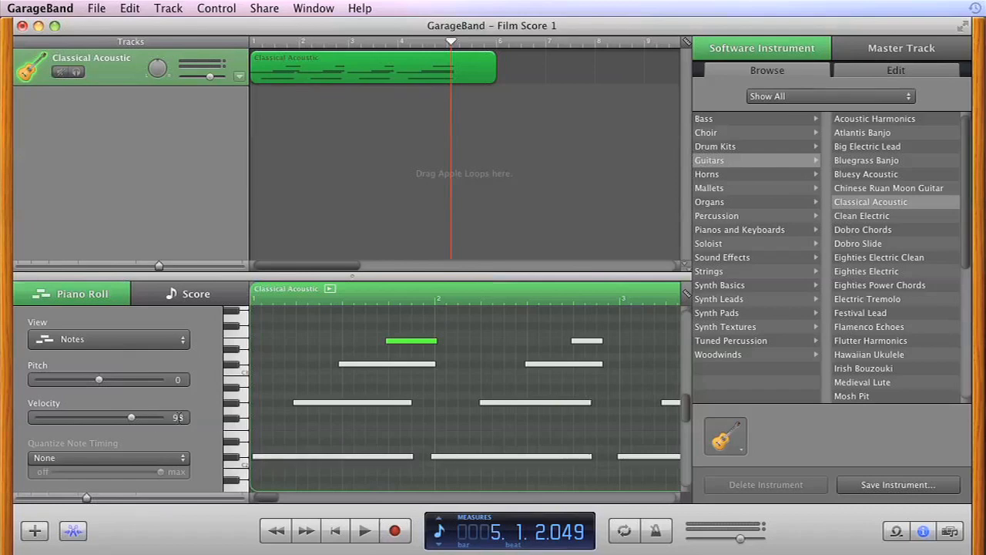
- Lower the velocity of each first-arpeggio note, setting G#2 to 66, C#3 to 69 and E3 to 64
click(311, 459)
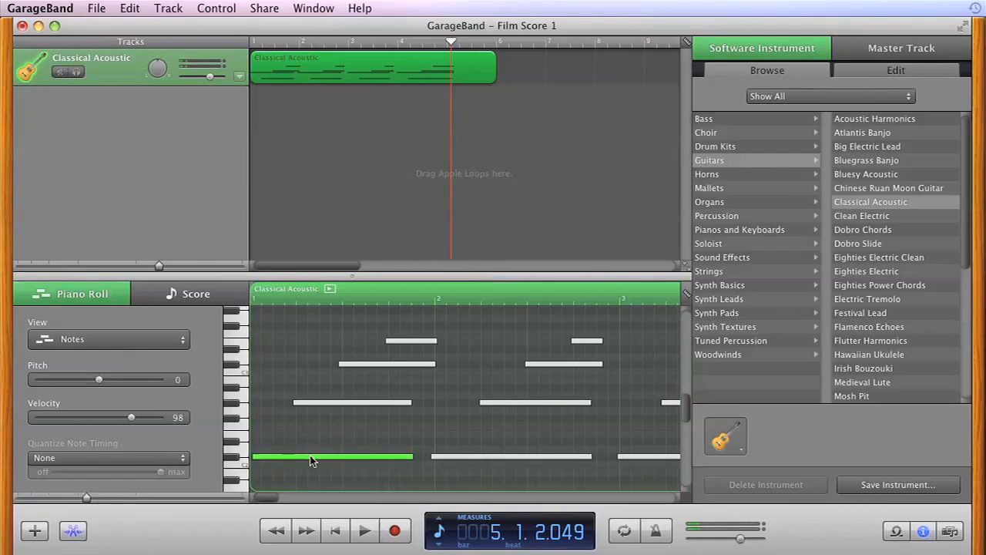
drag(132, 423, 106, 418)
click(377, 403)
drag(132, 419, 103, 417)
click(425, 364)
drag(130, 420, 111, 419)
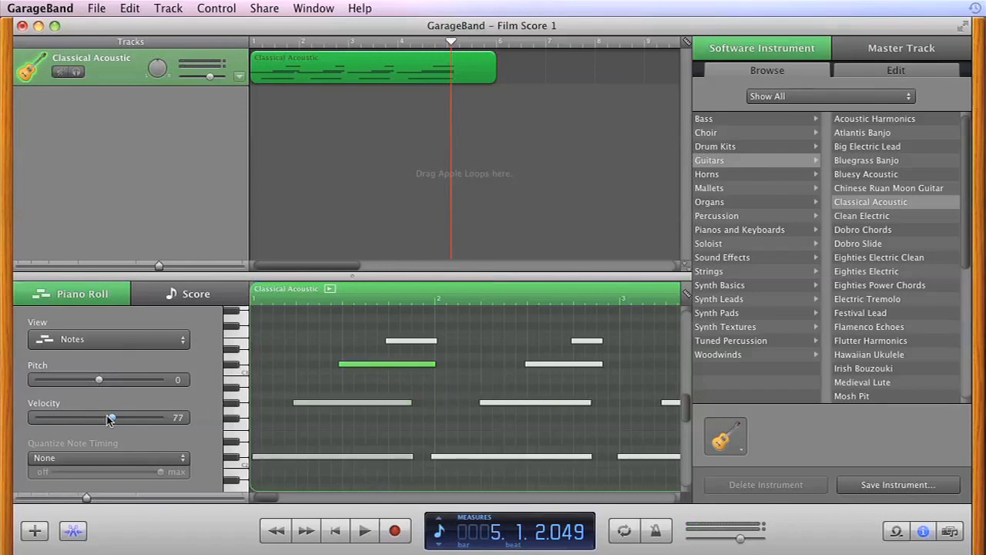
click(389, 341)
drag(133, 418, 106, 420)
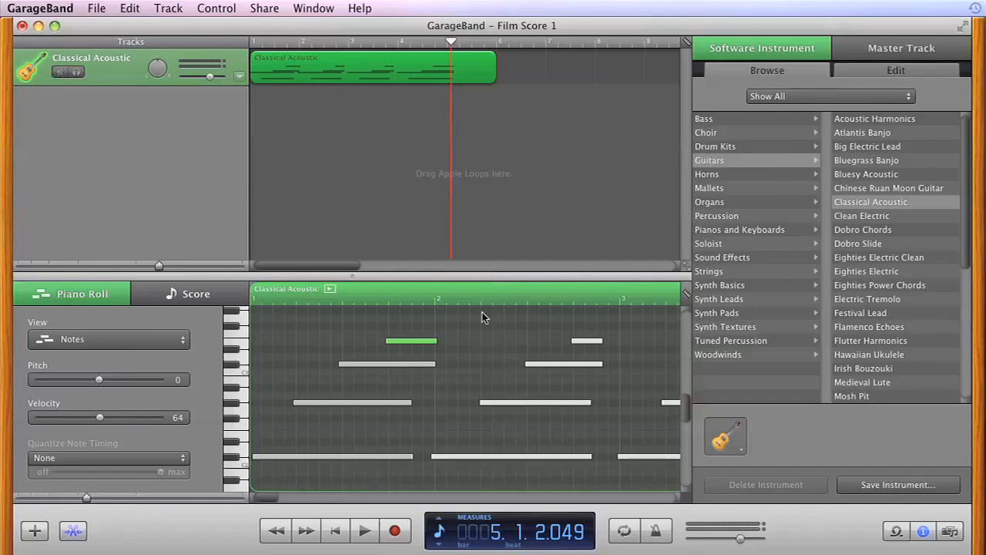
- Delete all recorded notes after the first arpeggio in the guitar region
drag(477, 348, 427, 476)
key(Delete)
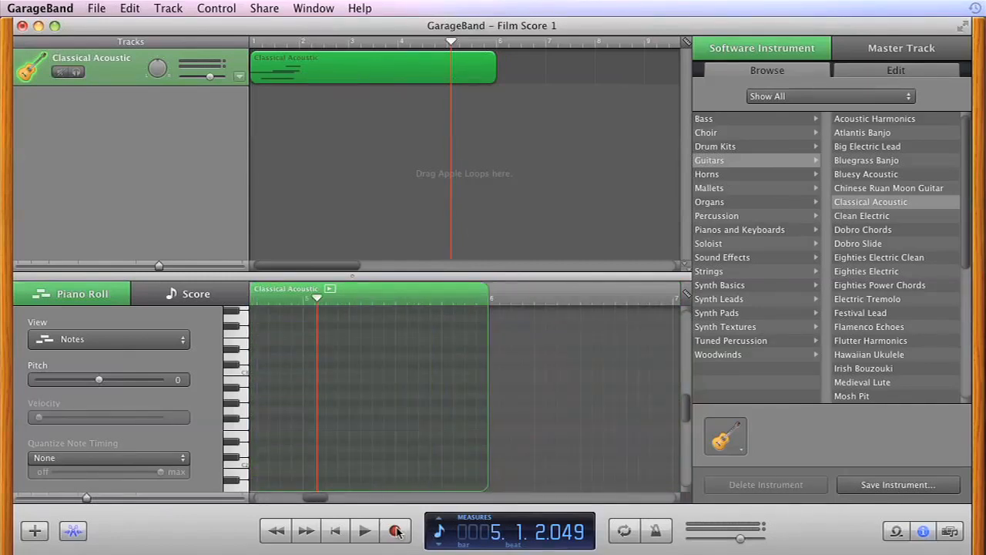
- Align the starts of the remaining arpeggio's notes with successive beats of bar 1, from C#2 upward
drag(312, 497, 258, 497)
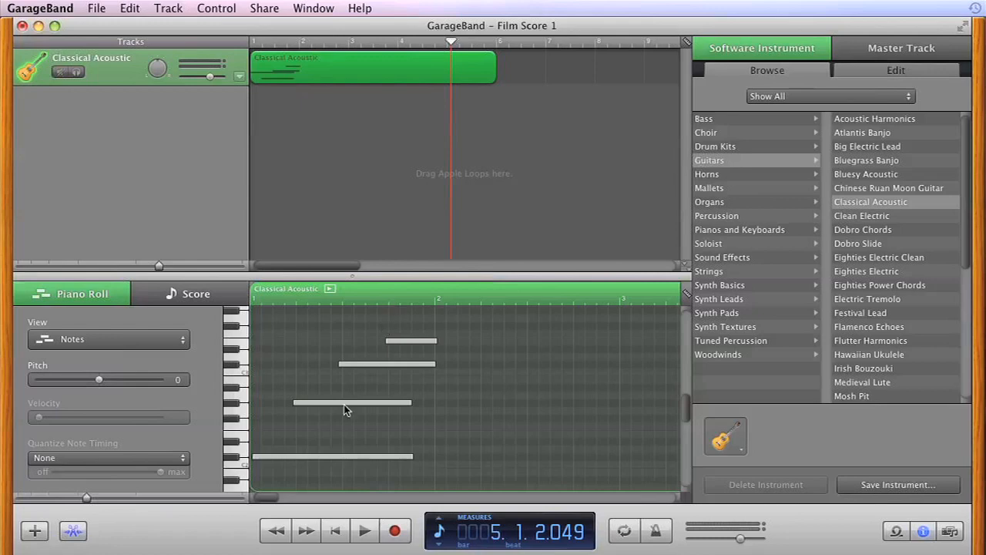
drag(302, 405, 308, 406)
click(264, 458)
drag(337, 364, 351, 367)
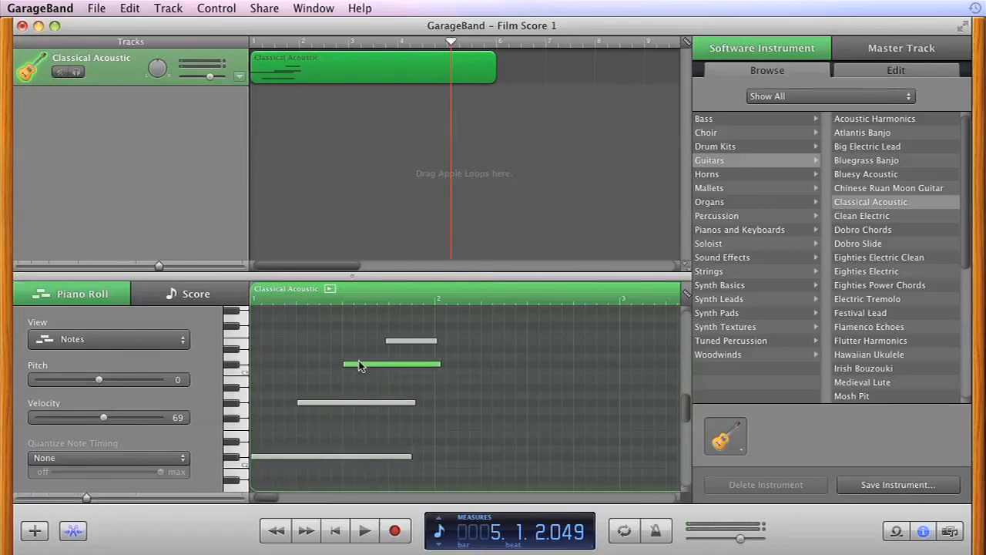
- Resize the four arpeggio notes so they all end at the same point, one sixteenth note before bar 2
drag(439, 367, 435, 343)
drag(416, 406, 425, 408)
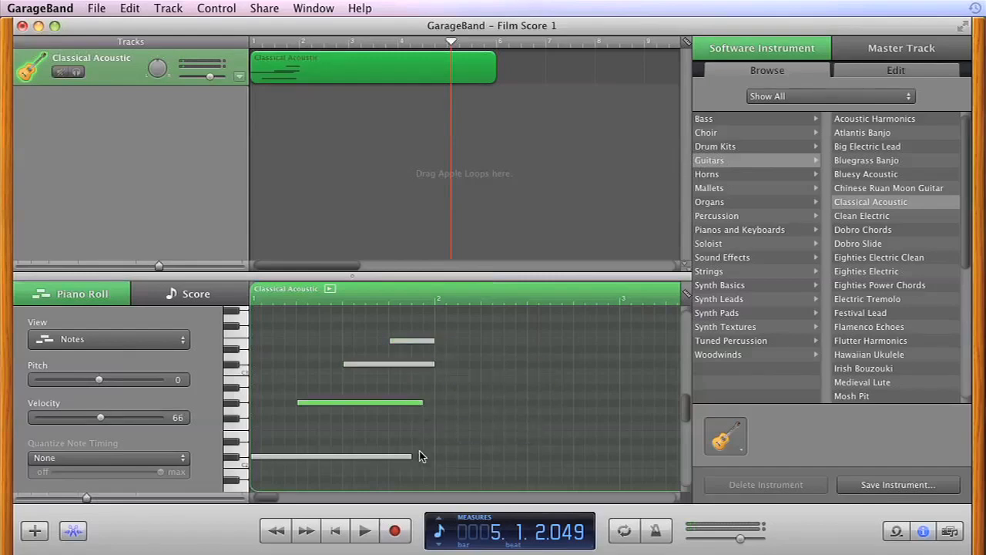
drag(416, 457, 426, 458)
click(419, 402)
mouse_move(437, 363)
mouse_down()
mouse_move(429, 366)
mouse_move(429, 347)
mouse_up()
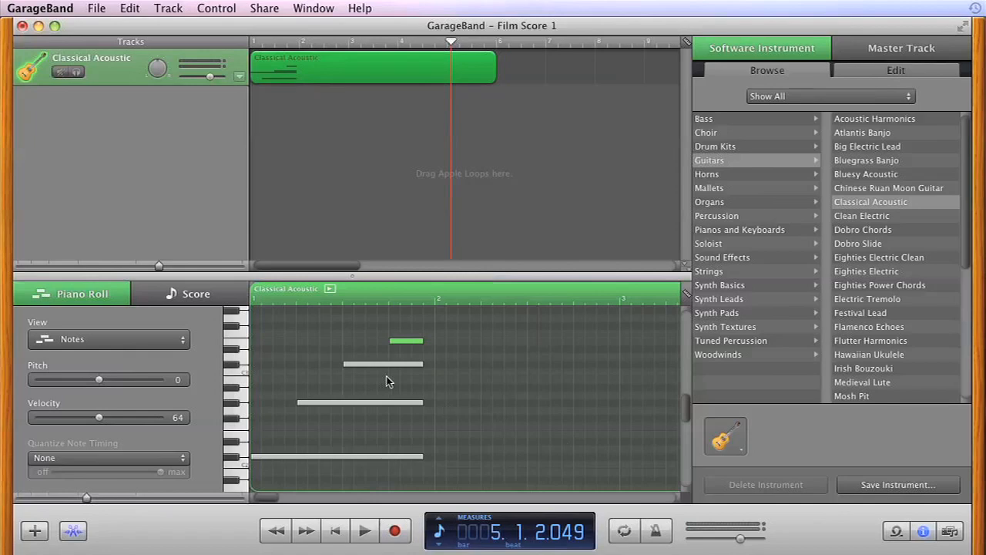
- Copy the four corrected notes and paste them at the start of bars 2, 3 and 4
drag(452, 320, 270, 475)
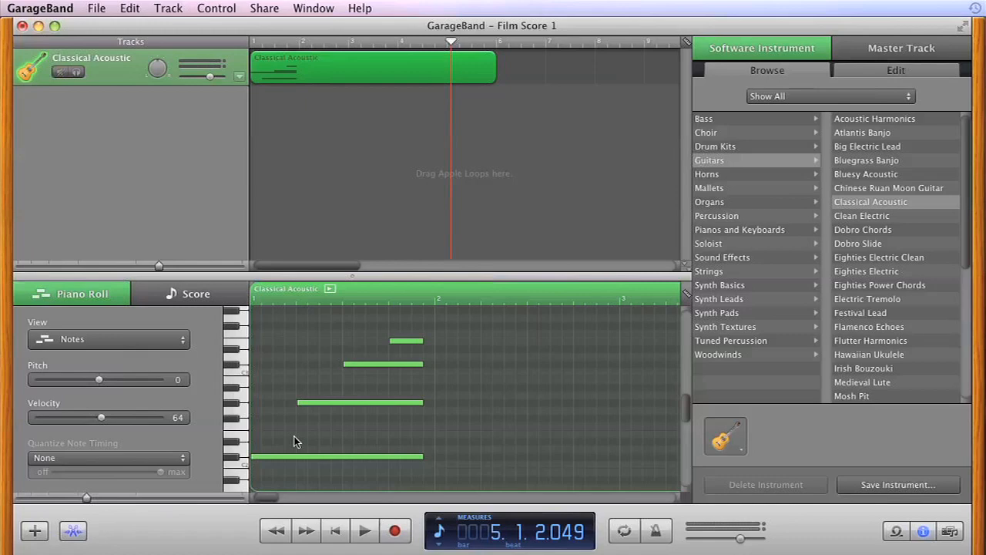
click(128, 9)
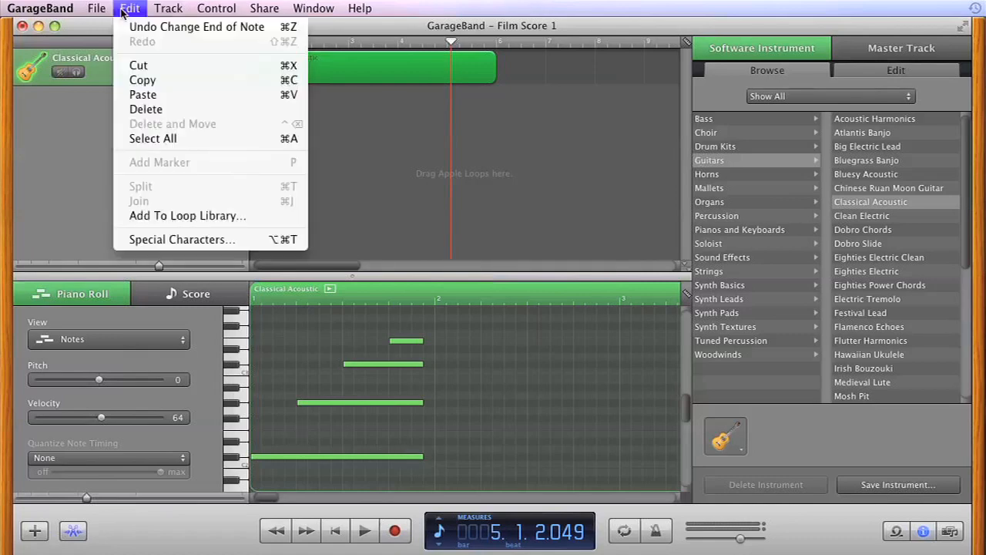
click(507, 204)
drag(429, 304, 436, 329)
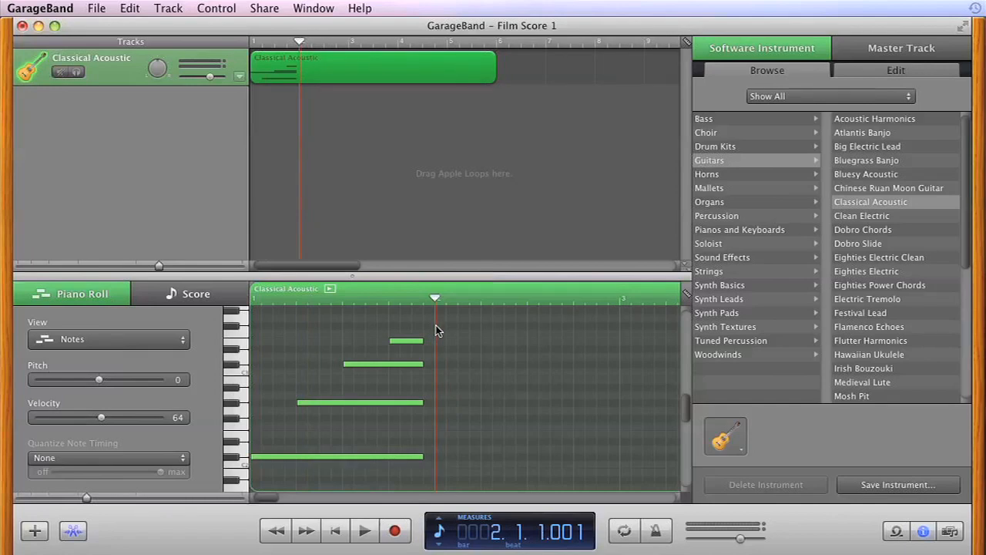
key(super+v)
click(130, 8)
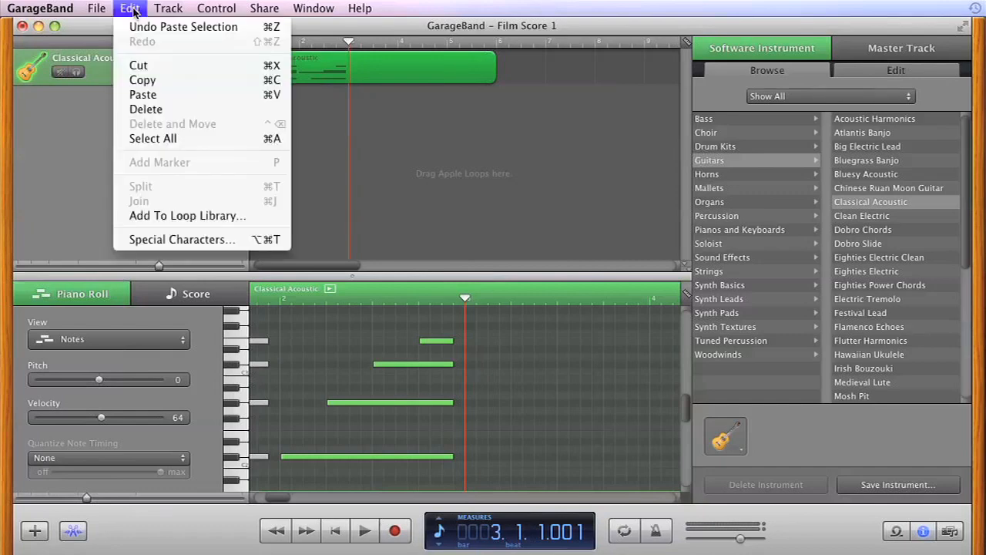
click(189, 101)
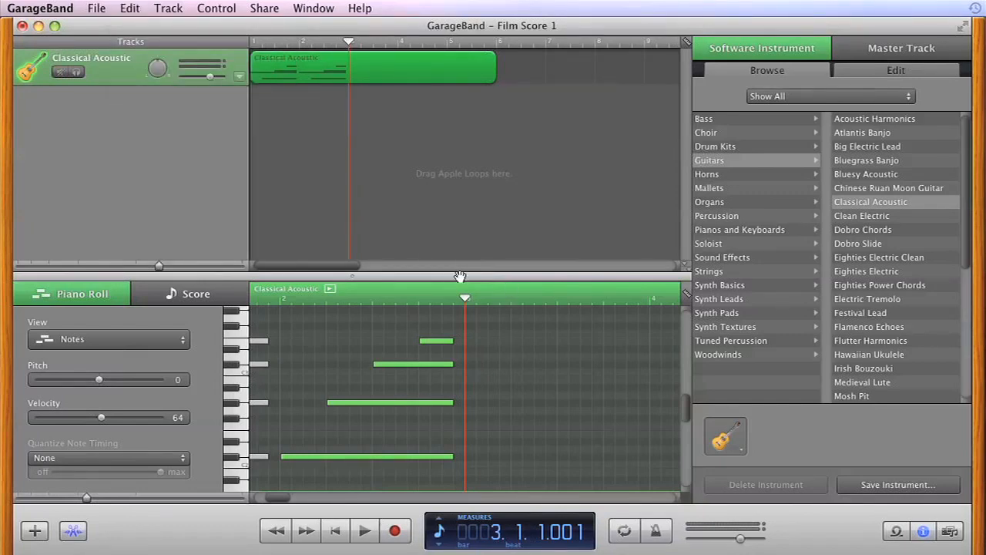
key(super+v)
key(super+v)
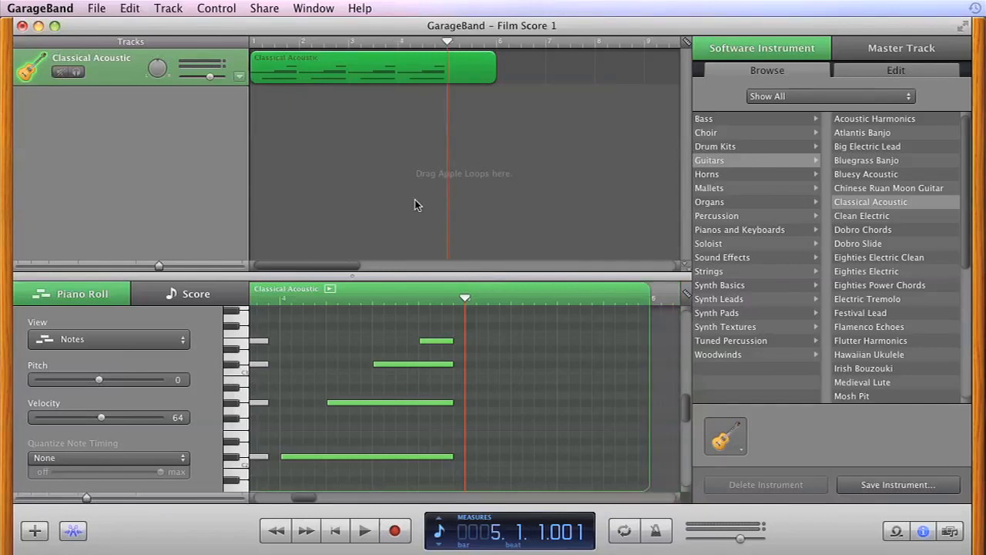
- Split the guitar region at bar 5 and delete the empty part after the split
mouse_move(446, 67)
mouse_down()
mouse_move(478, 55)
mouse_move(443, 65)
mouse_move(460, 68)
mouse_move(450, 70)
mouse_up()
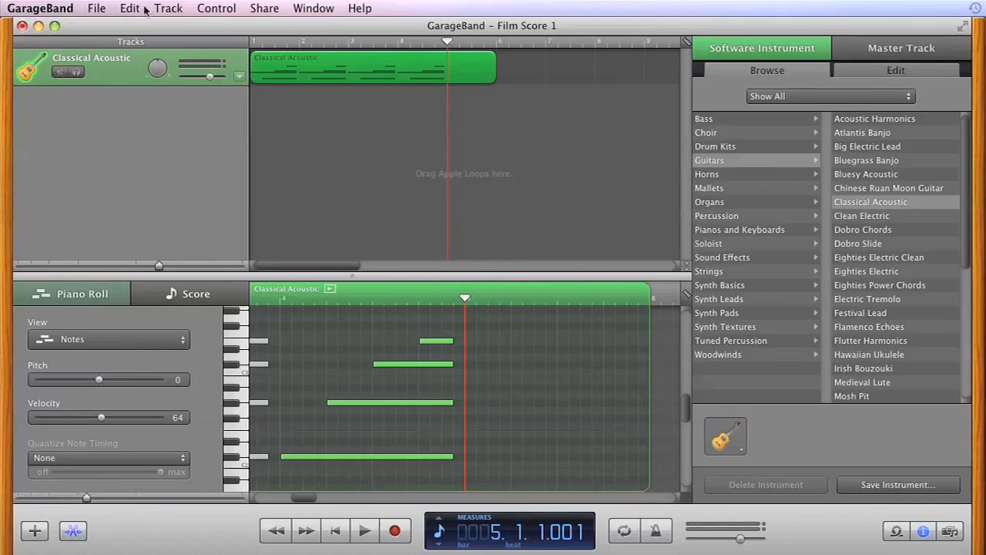
click(167, 9)
mouse_move(145, 8)
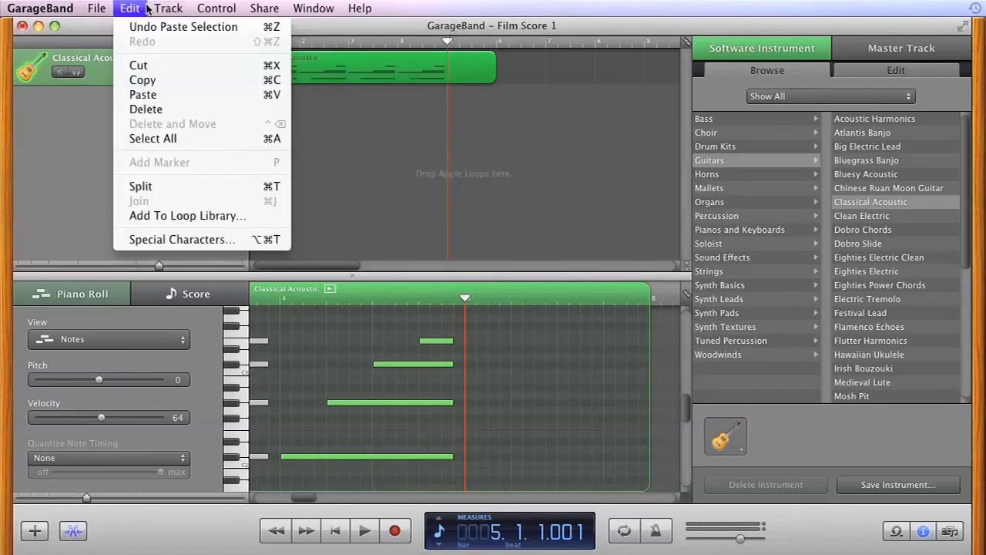
click(280, 190)
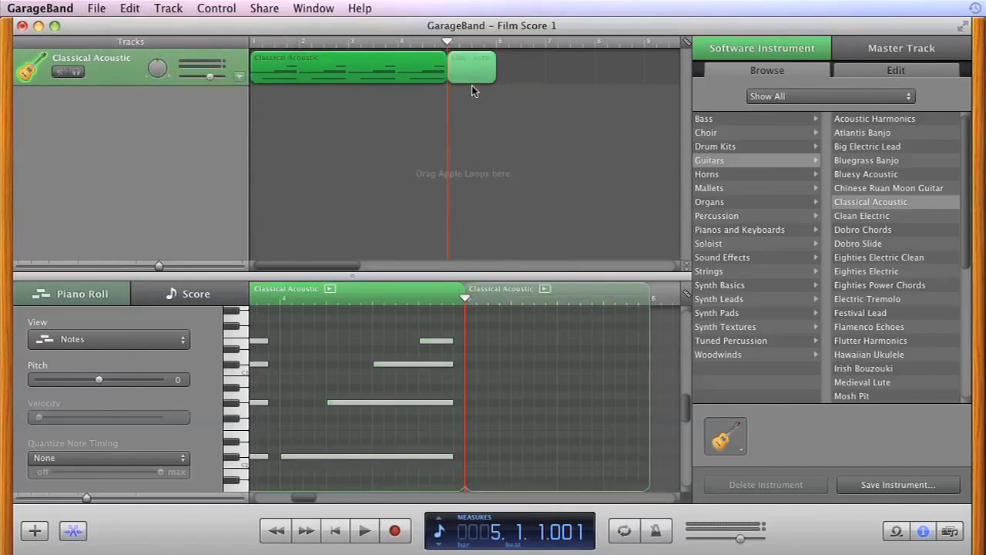
click(473, 73)
key(Delete)
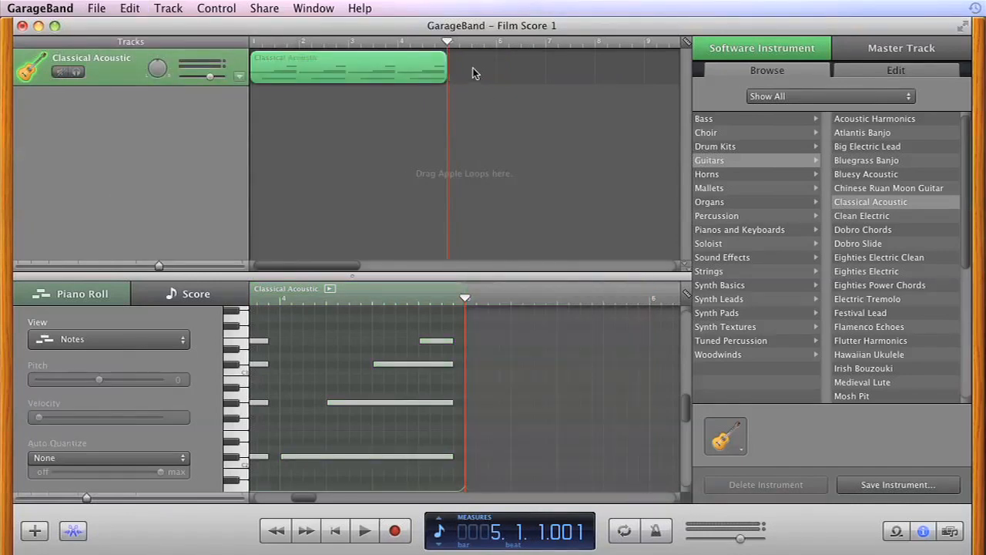
- Move the playhead to bar 7 and open the Musical Typing keyboard for the Classical Acoustic track
click(443, 40)
drag(443, 40, 550, 83)
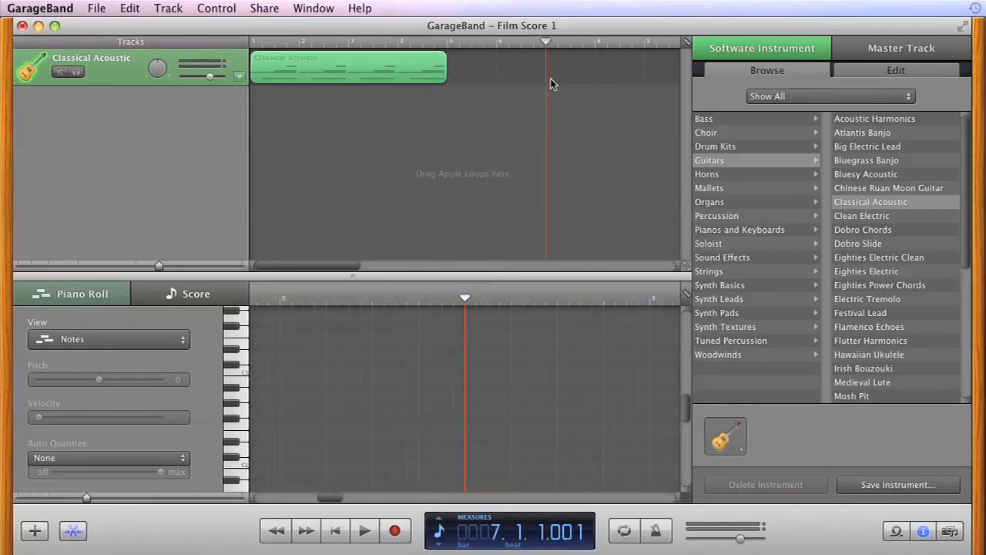
click(314, 10)
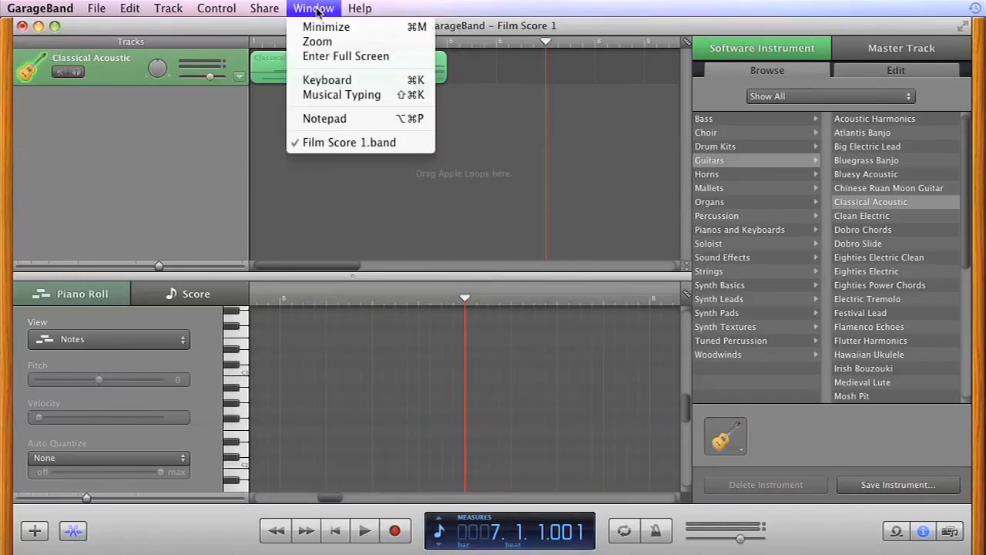
click(356, 92)
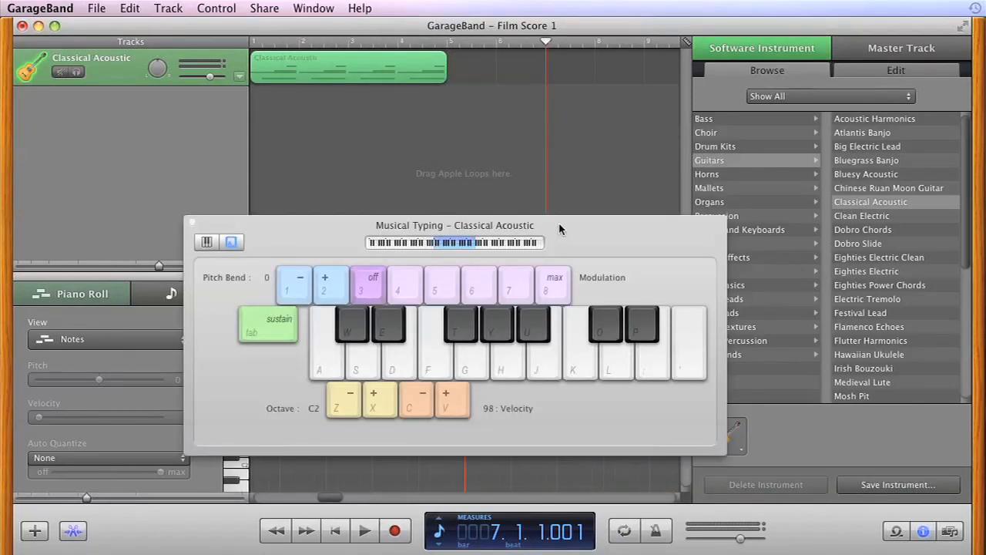
drag(557, 225, 544, 205)
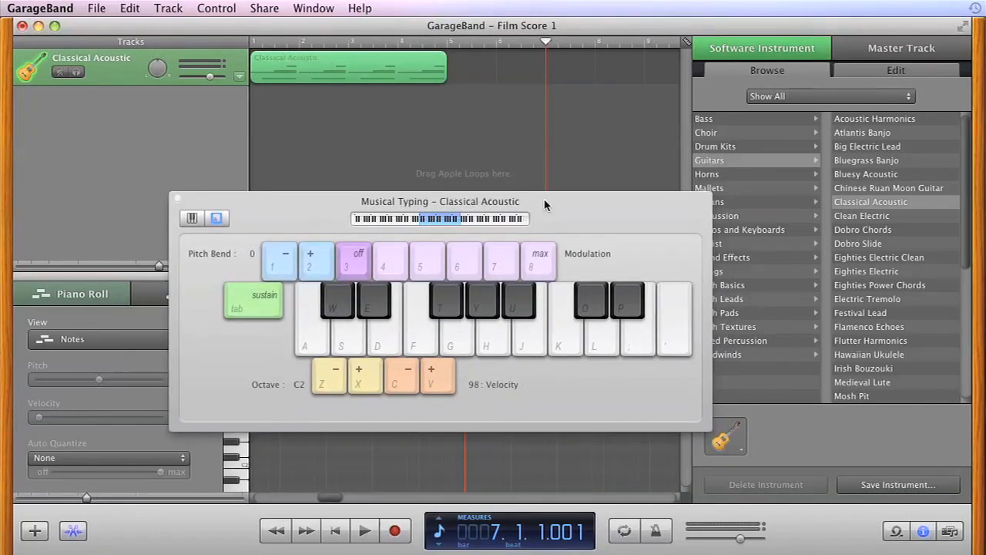
- Rehearse the second arpeggio C#2, A2, C#3, D#3 on the Musical Typing keyboard without recording
key(w)
key(h)
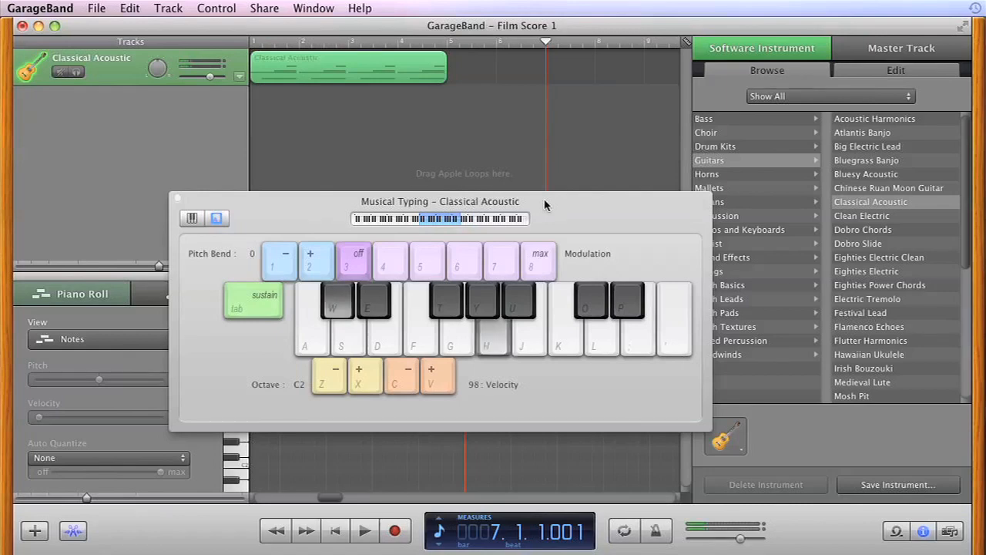
key(o)
key(p)
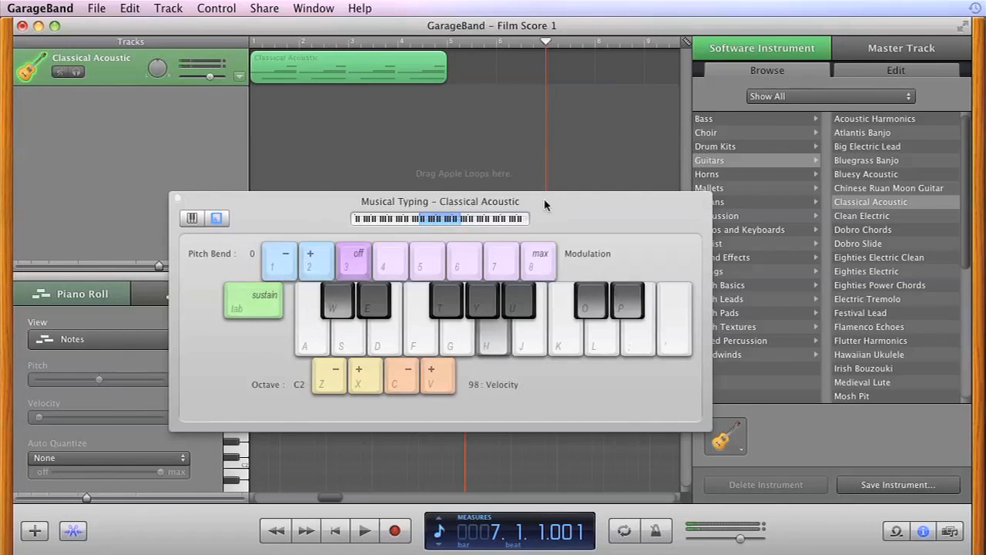
key(w)
key(o)
key(p)
key(h)
key(o)
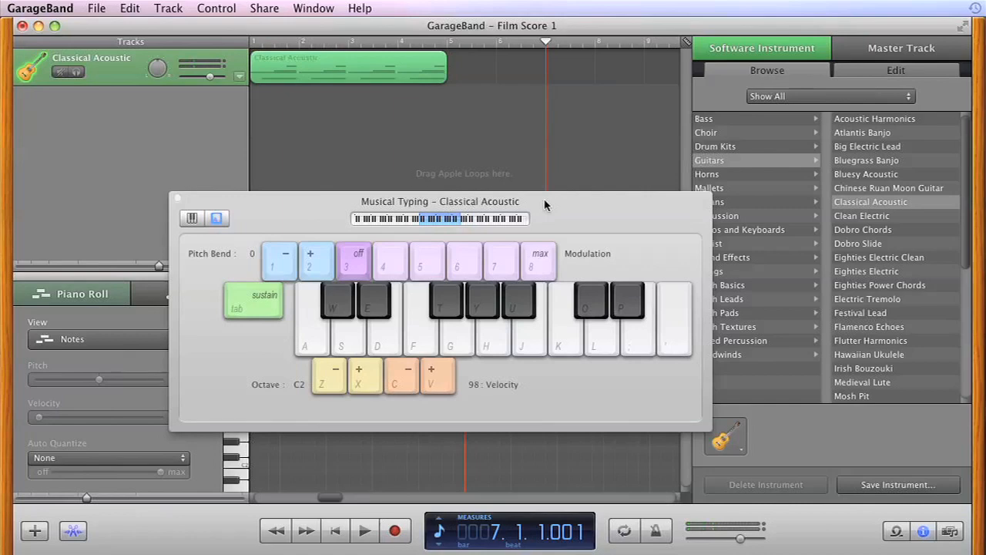
key(w)
- Set the Musical Typing velocity to 68 and turn on the metronome
click(403, 385)
click(402, 385)
click(402, 386)
click(402, 385)
key(v)
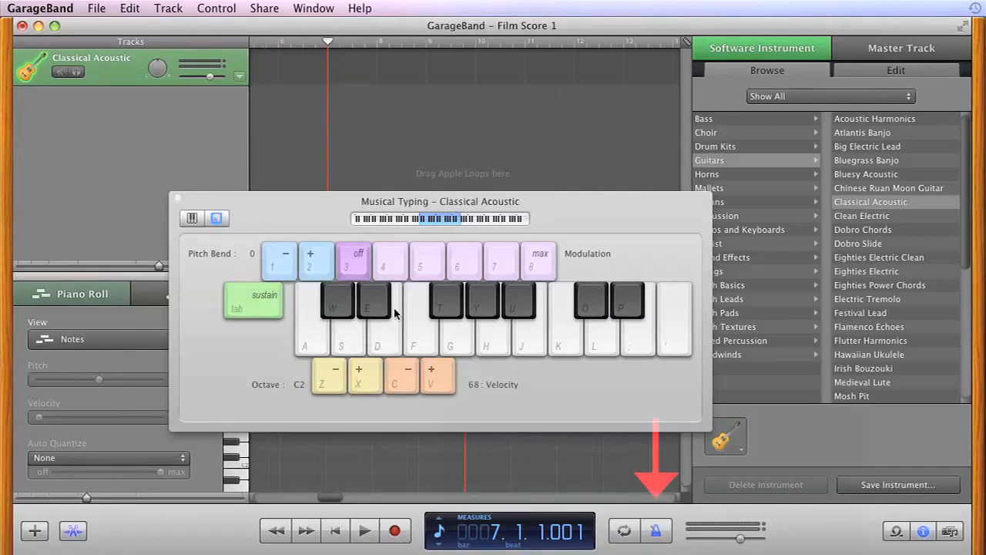
- Record the C#2, A2, C#3, D#3 arpeggio four times on the Classical Acoustic track from bar 7, and stop recording
click(395, 530)
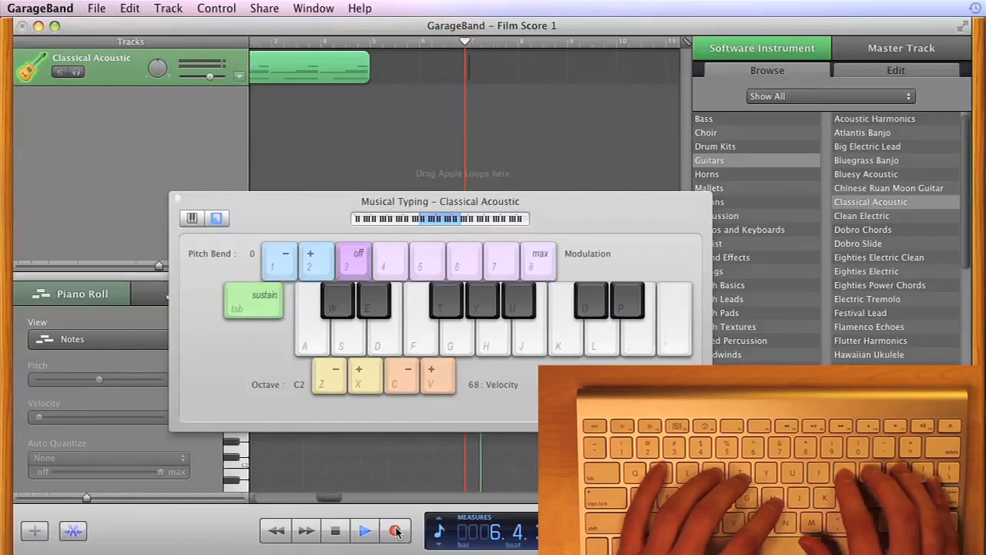
key(h)
key(o)
key(p)
key(w)
key(h)
key(o)
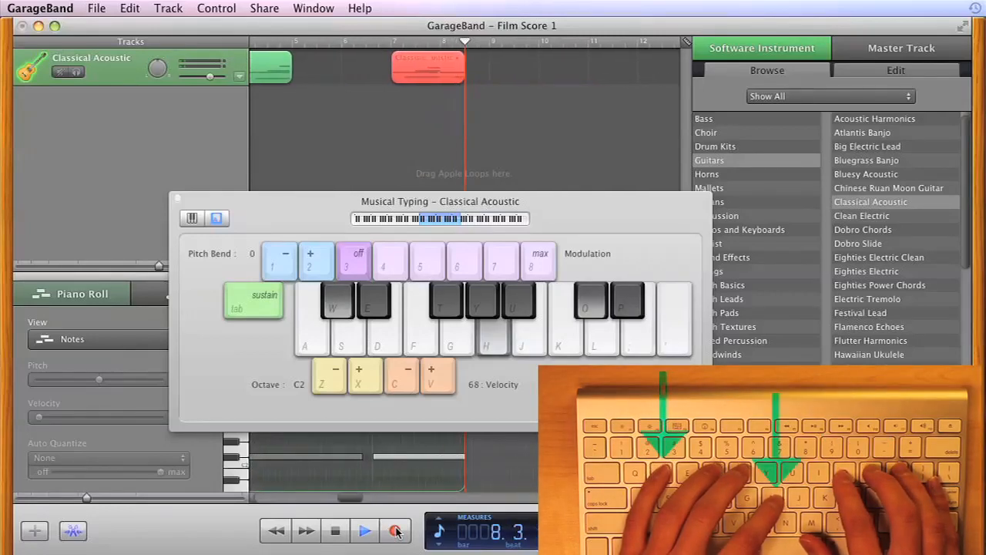
key(p)
key(w)
key(h)
key(o)
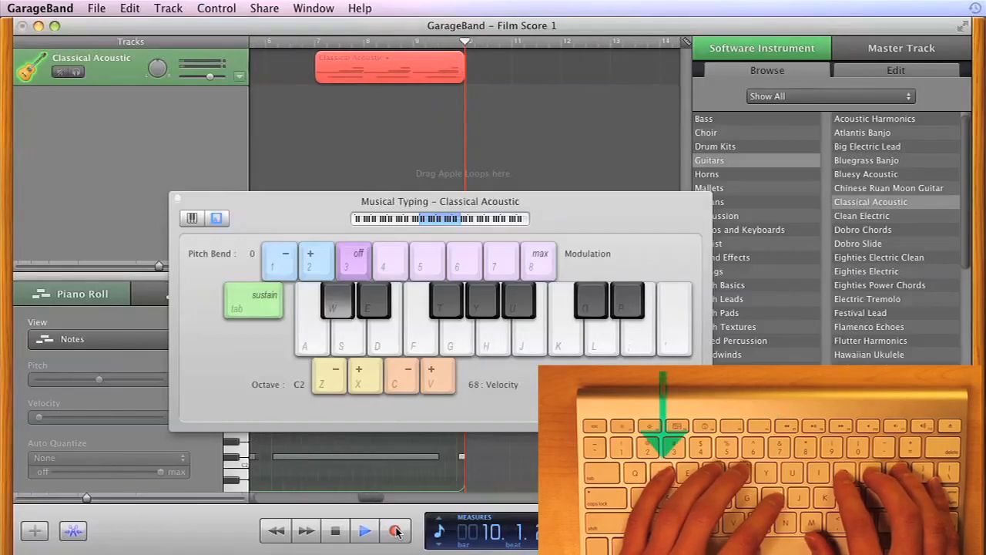
key(h)
key(o)
key(p)
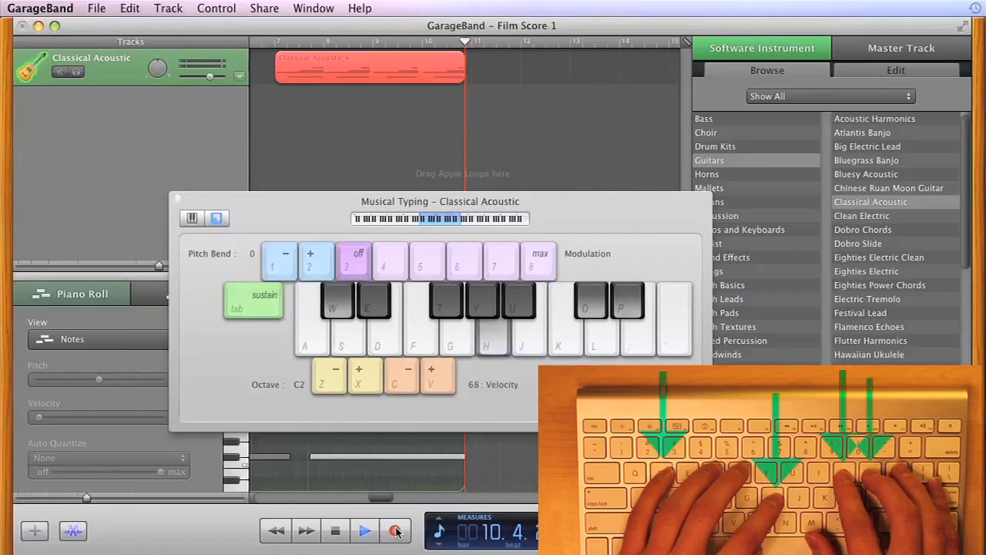
key(space)
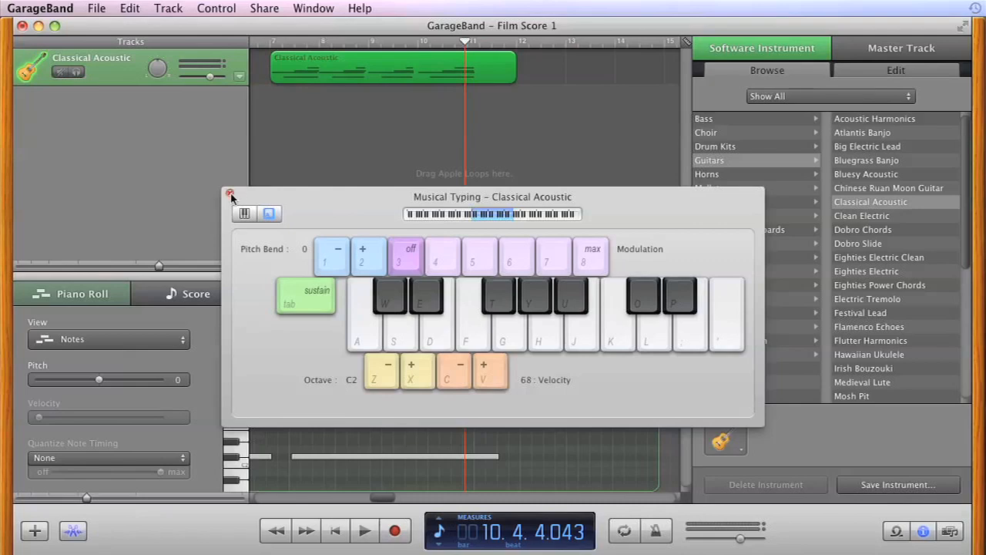
- Close the Musical Typing keyboard and move the new guitar region to bar 5, directly after the first region
click(229, 195)
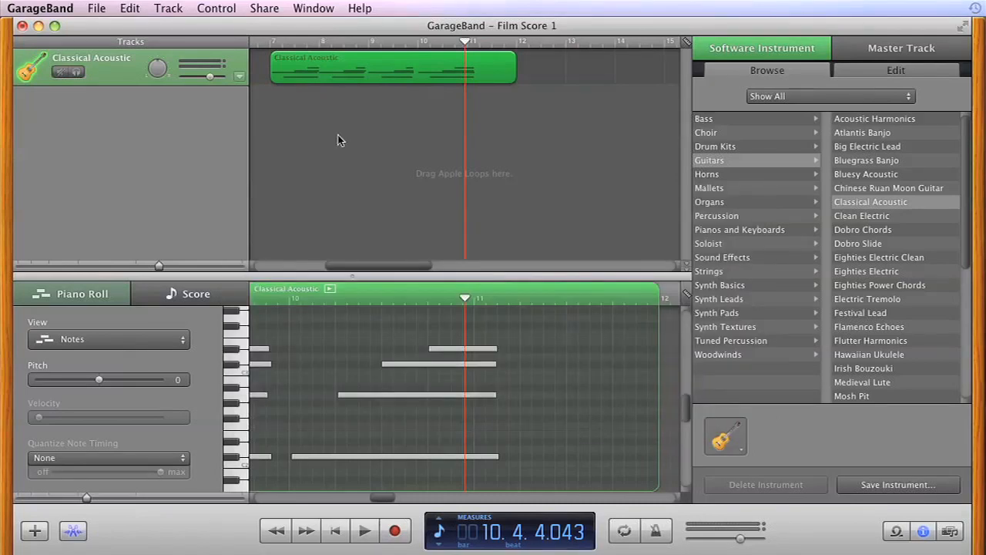
drag(375, 266, 326, 266)
drag(489, 71, 393, 75)
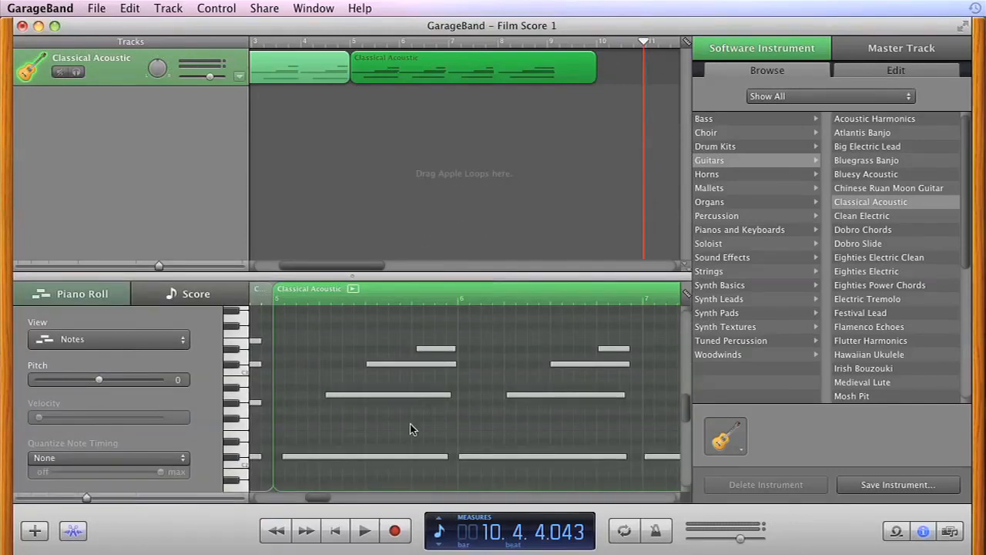
- Align the second region's first arpeggio with the beats of bar 5, ending all four notes together one sixteenth note before bar 6
click(372, 461)
drag(372, 459, 365, 459)
drag(368, 396, 360, 396)
click(433, 350)
drag(432, 351, 429, 351)
drag(438, 456, 446, 458)
drag(450, 348, 446, 348)
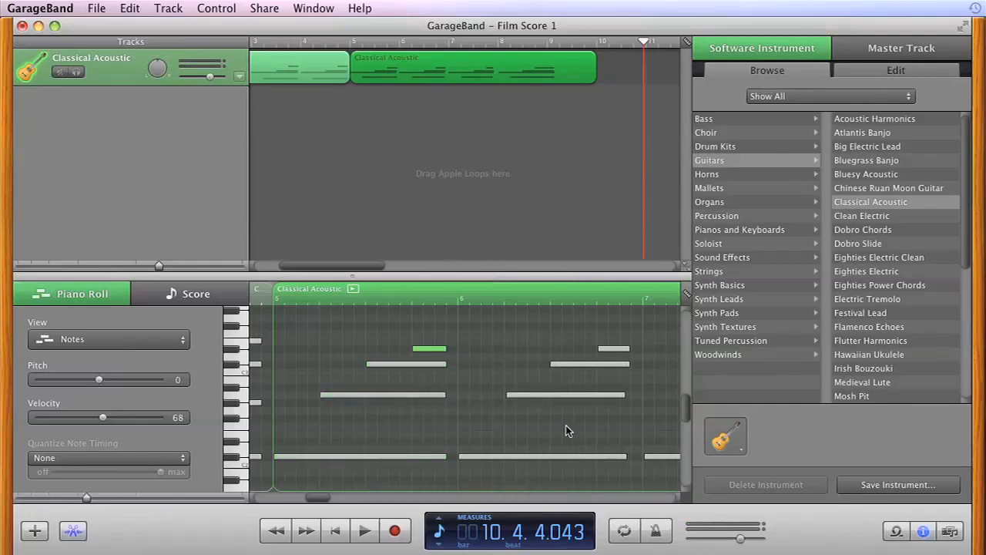
drag(320, 498, 342, 498)
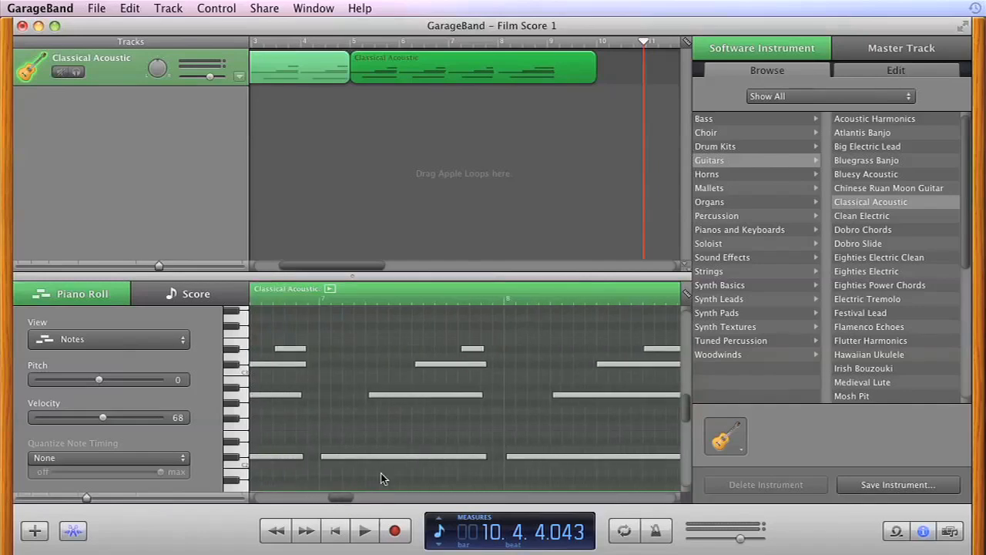
- Align the third arpeggio's notes with the beats of bar 7, ending all four together one sixteenth note before bar 8
drag(390, 395, 387, 395)
drag(422, 364, 419, 365)
drag(473, 350, 471, 350)
drag(482, 350, 493, 364)
drag(479, 394, 493, 395)
drag(486, 456, 493, 458)
- Shorten the four notes of the bar 8 arpeggio so they end together one sixteenth note before bar 9
scroll(344, 476, right, 5)
drag(548, 352, 524, 352)
drag(547, 367, 512, 368)
drag(526, 352, 513, 352)
drag(548, 397, 516, 399)
drag(552, 458, 516, 458)
- Rename the second guitar region, starting at bar 5, as "guitar 2"
drag(344, 266, 277, 266)
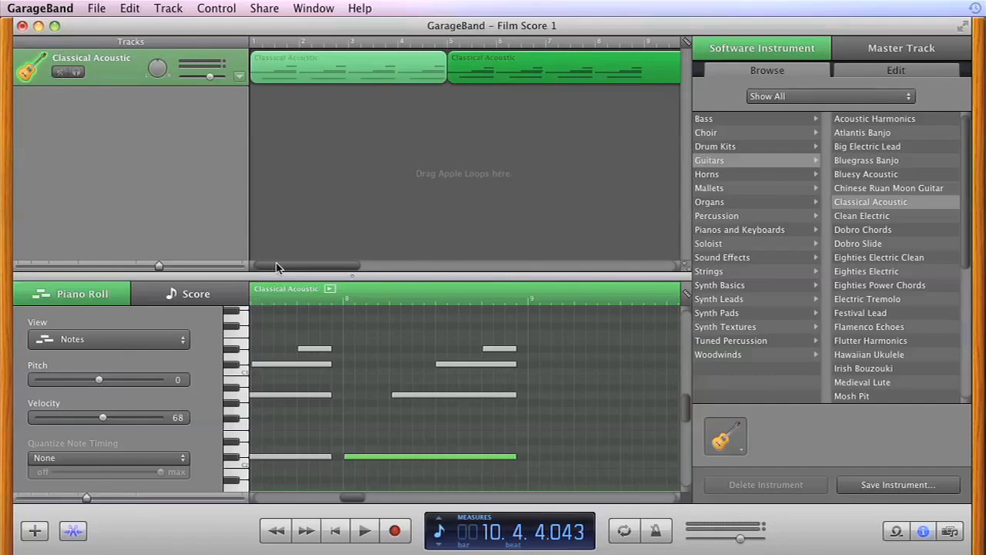
click(281, 291)
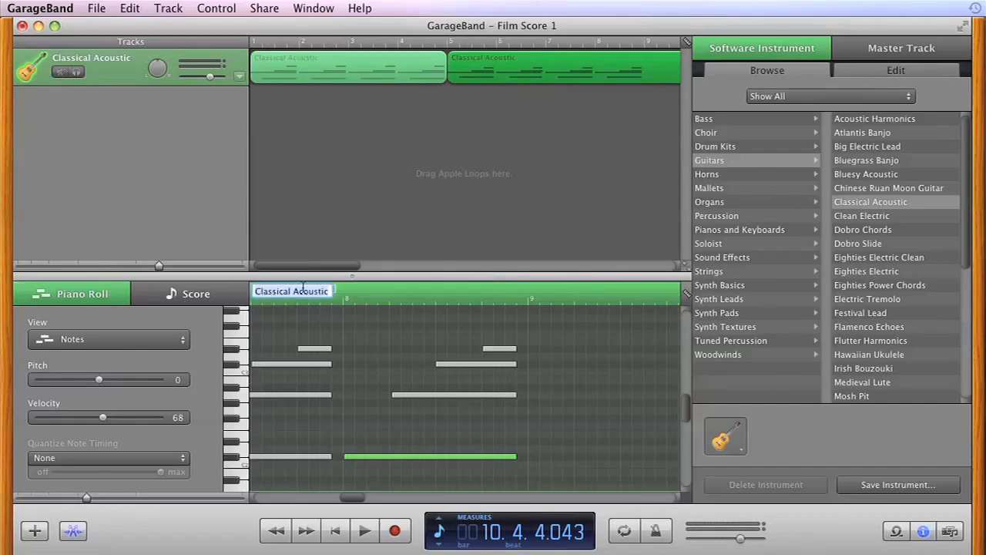
click(319, 325)
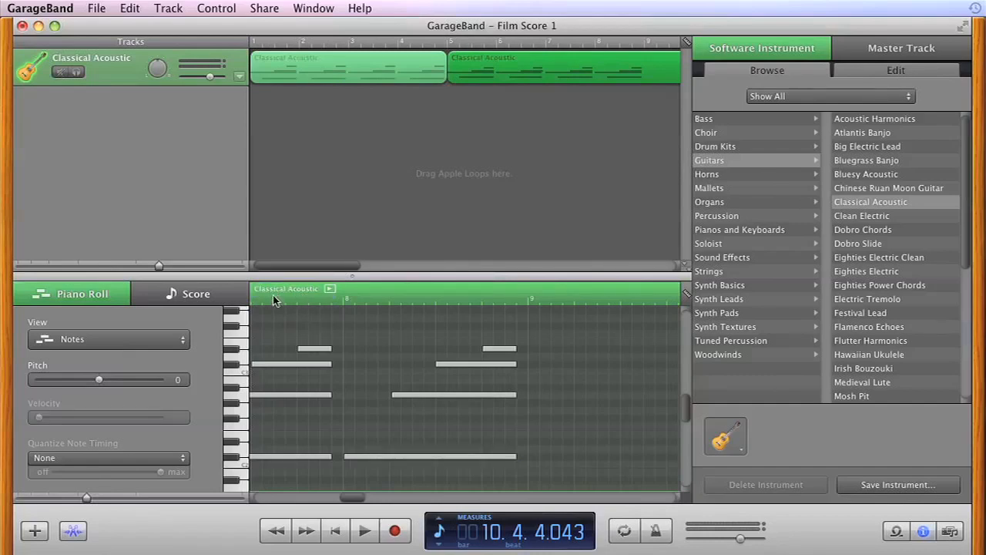
click(307, 292)
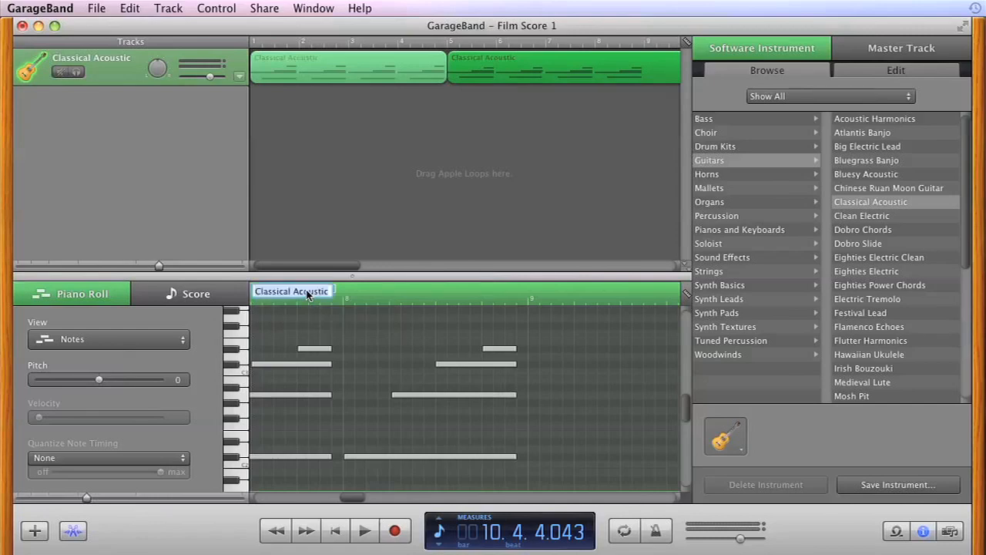
text(guitar 2)
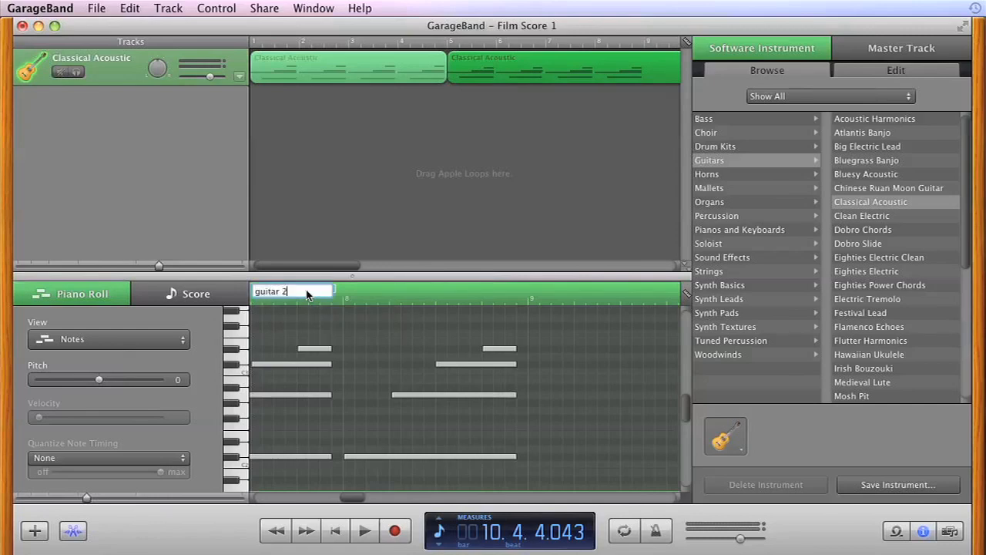
key(Return)
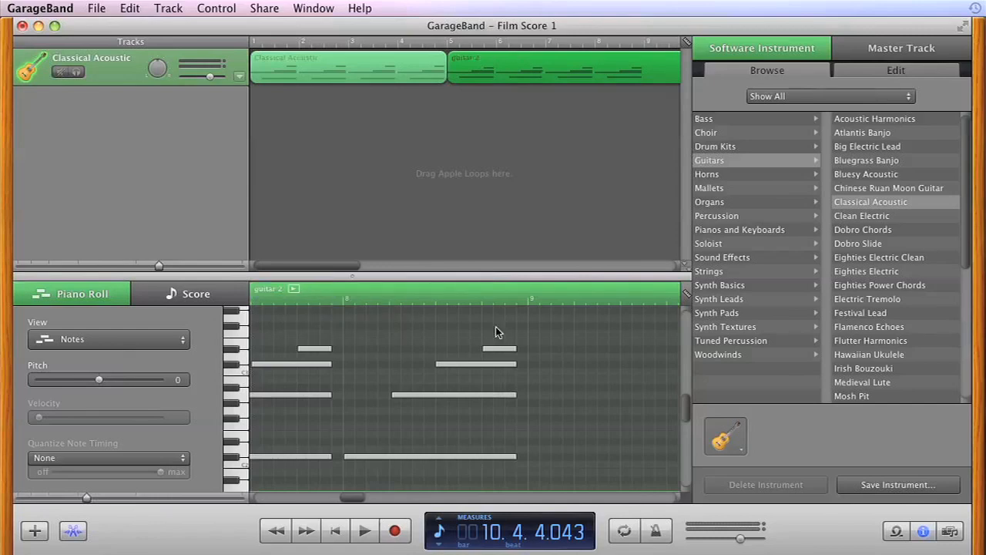
- Open the first guitar region in the Piano Roll and rename it as "Guitar 1"
click(376, 79)
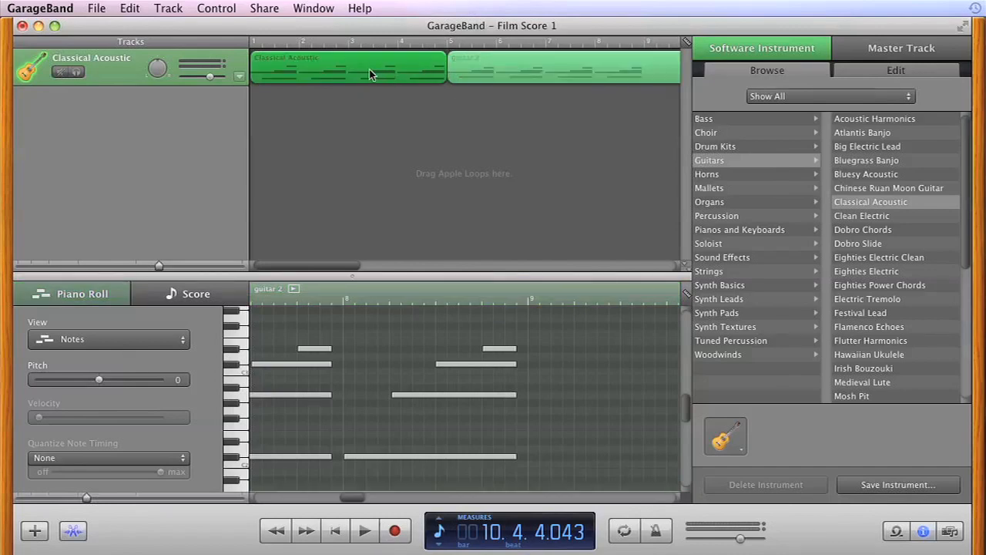
double_click(369, 70)
double_click(370, 71)
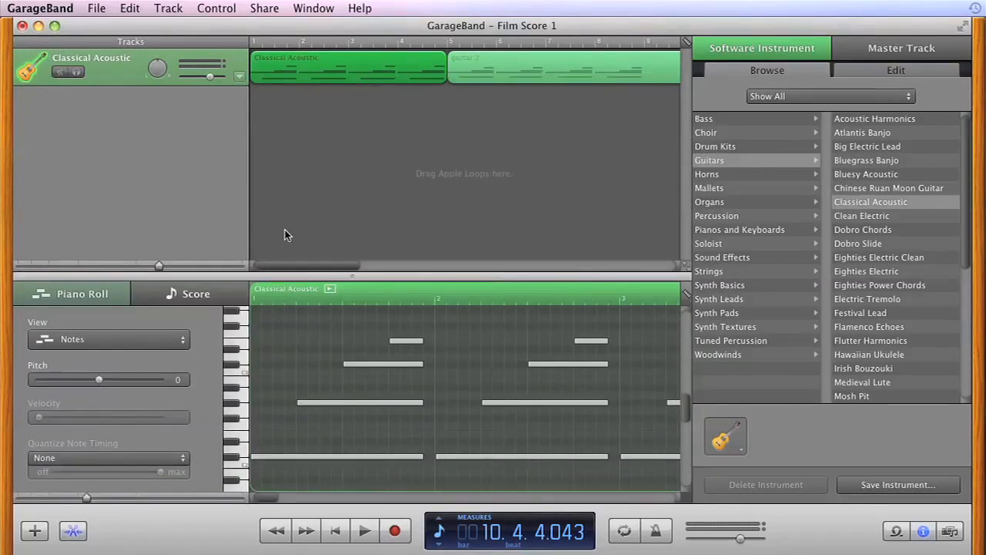
double_click(281, 293)
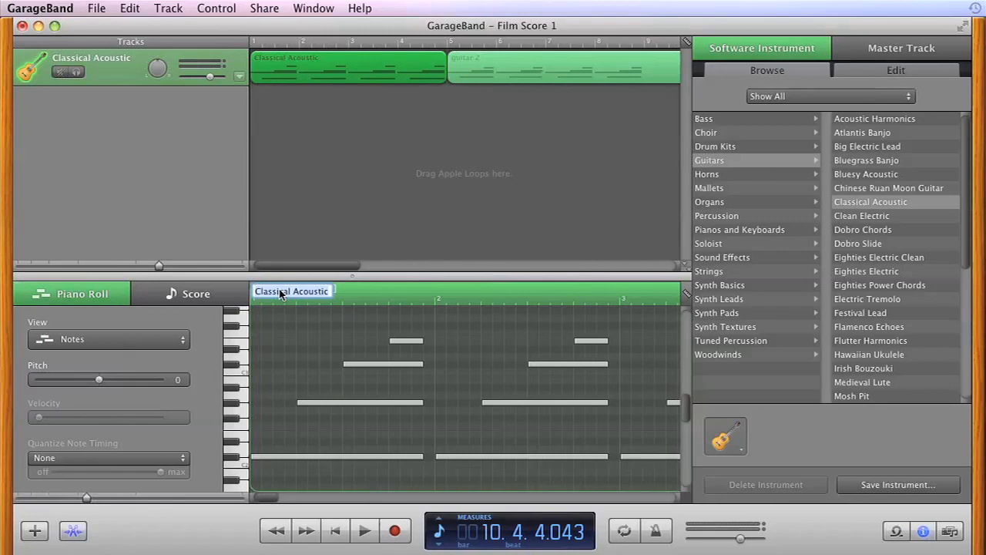
text(Guita)
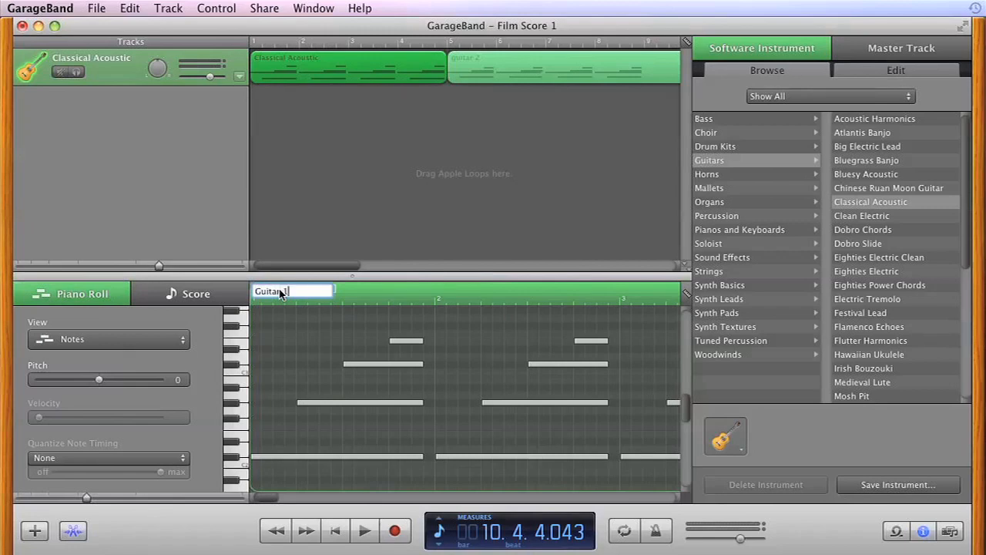
text(r 1)
key(Return)
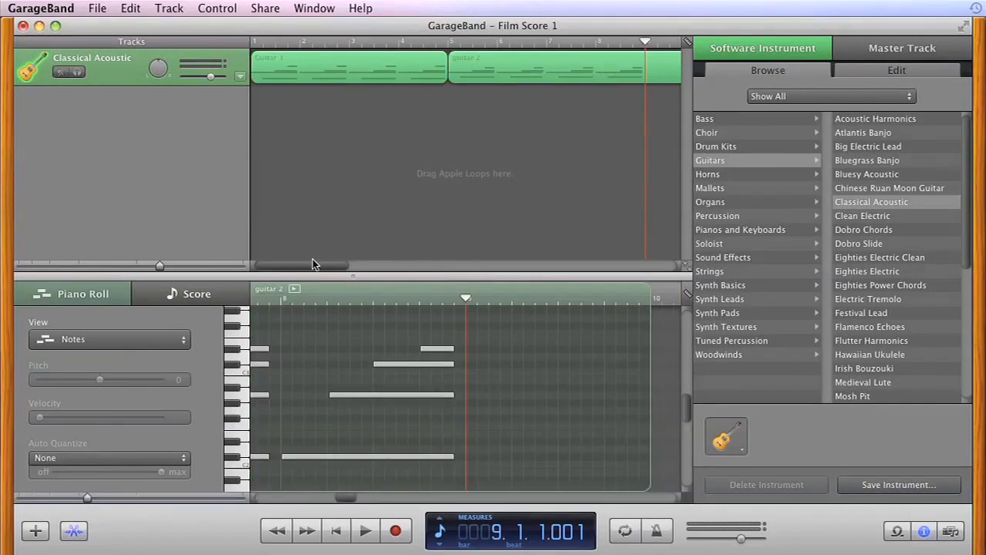
- Split the guitar 2 region at the playhead on bar 9, where its last arpeggio ends
drag(302, 267, 335, 270)
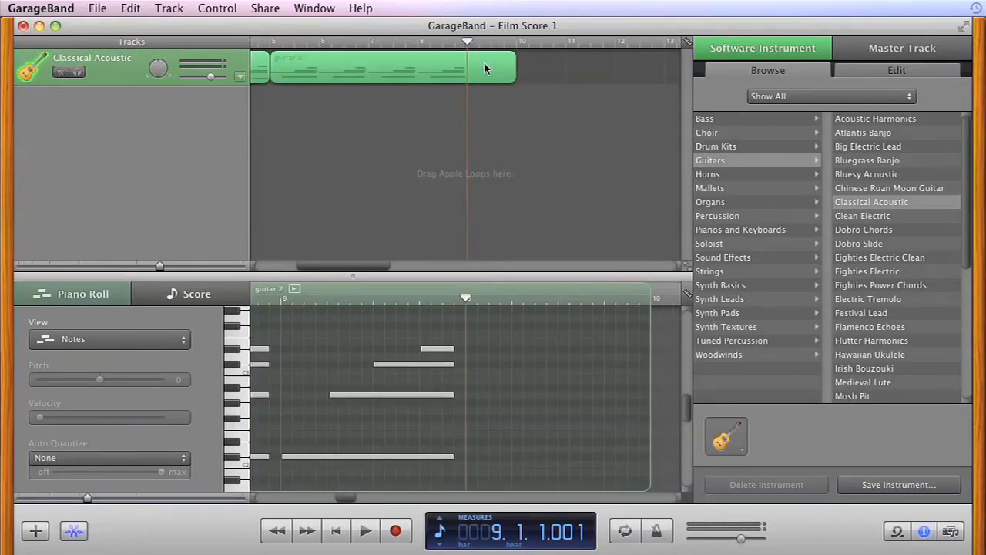
mouse_move(467, 43)
mouse_down()
mouse_move(541, 49)
mouse_move(468, 56)
mouse_up()
click(131, 9)
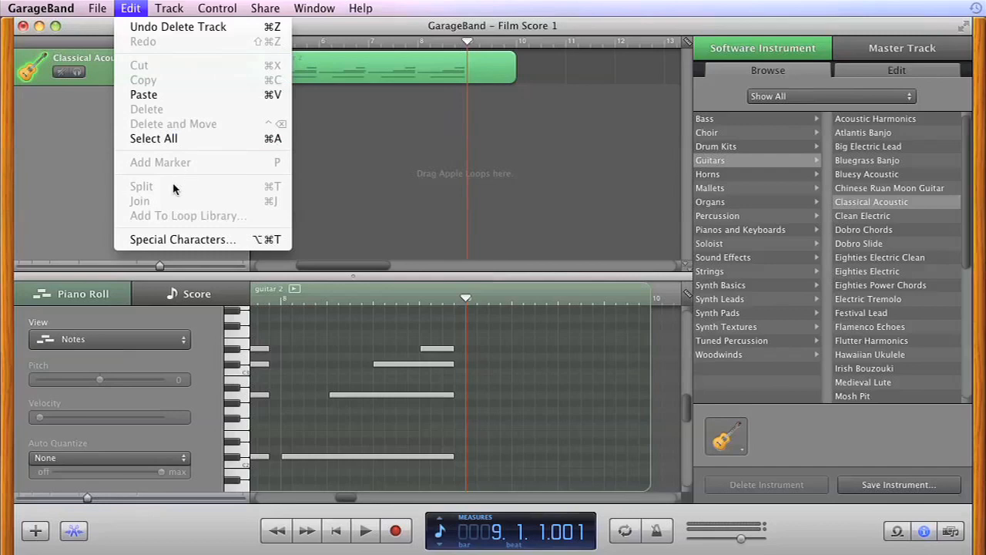
click(456, 180)
click(405, 62)
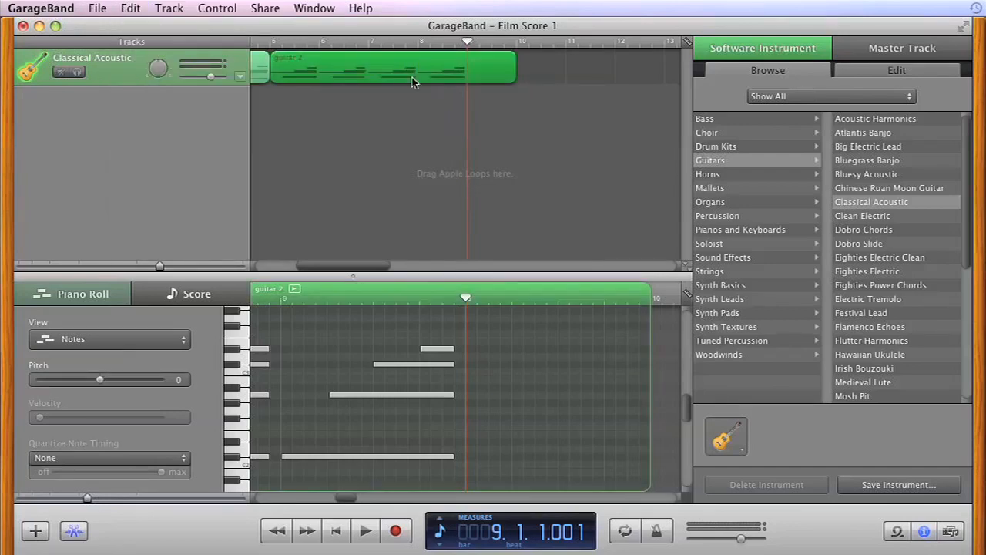
key(super+t)
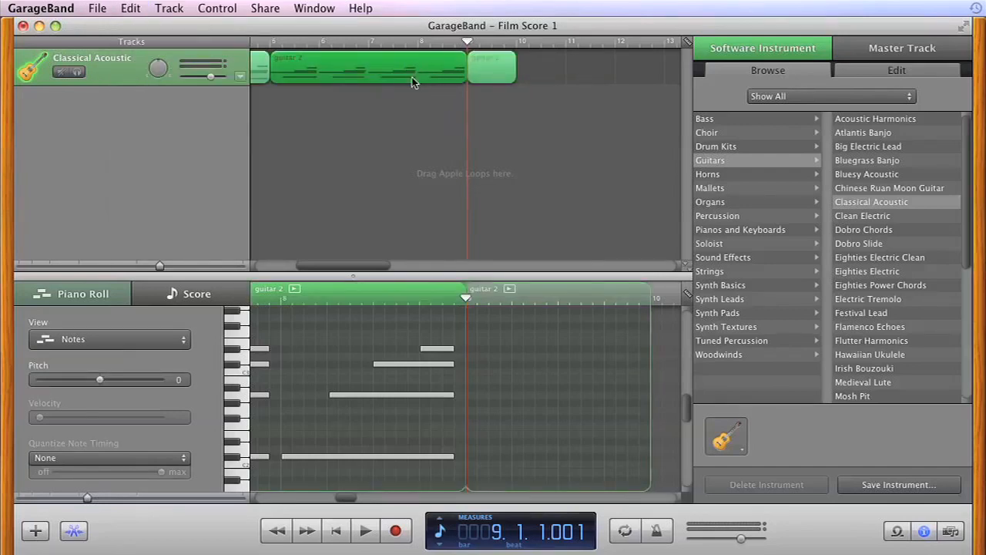
- Delete the empty one-bar remainder of guitar 2 after bar 9
click(511, 117)
click(497, 65)
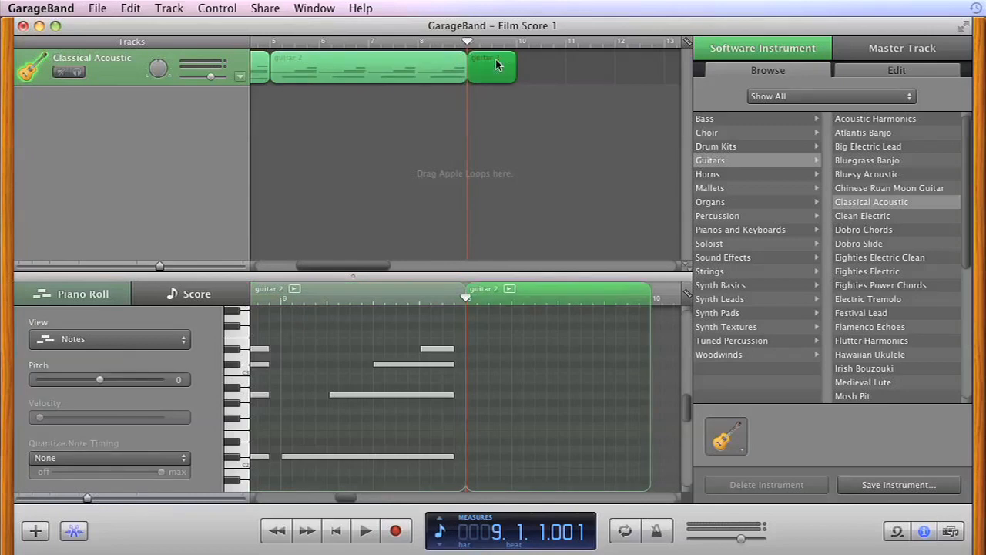
key(Delete)
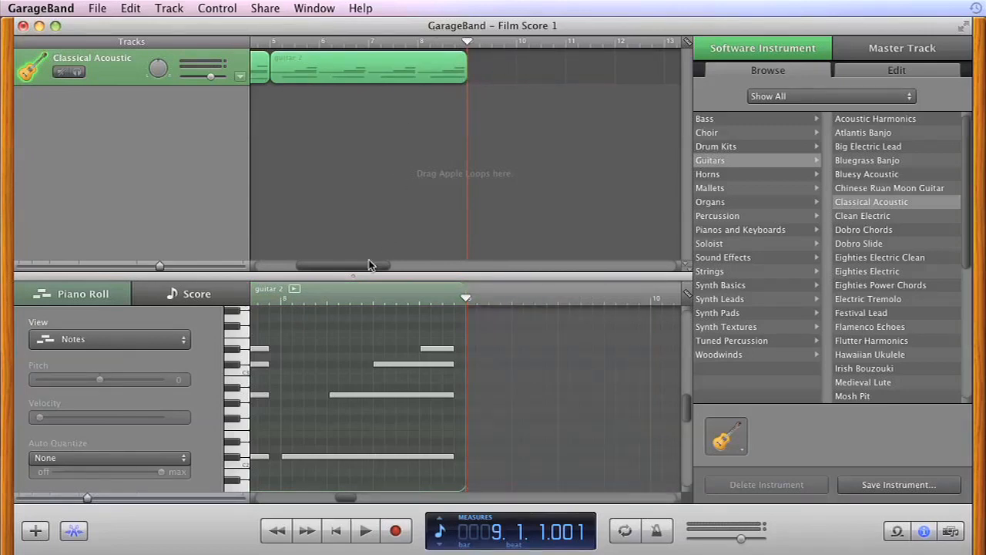
- Copy the Guitar 1 and guitar 2 regions together and paste them three times in a row from bar 9 up to bar 33
drag(369, 266, 266, 269)
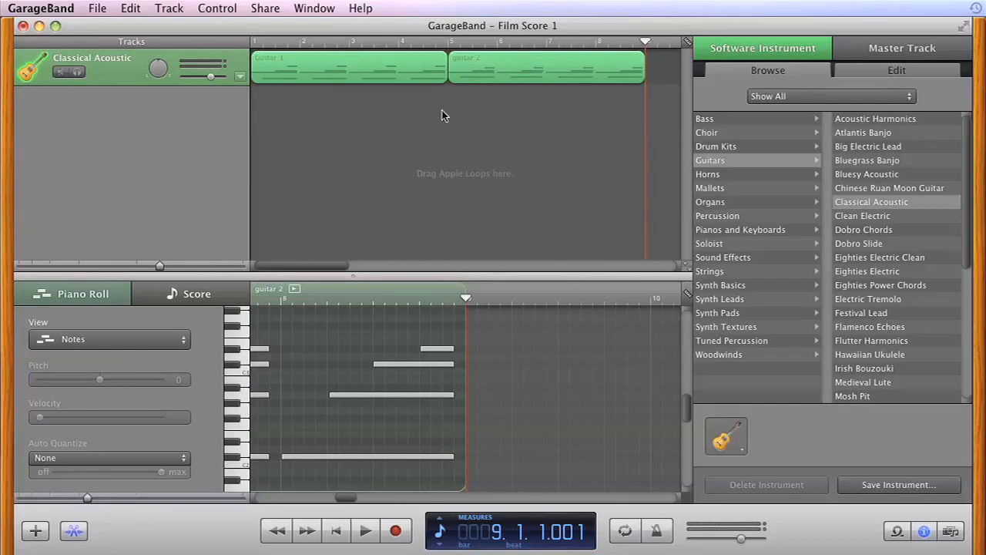
drag(456, 123, 367, 73)
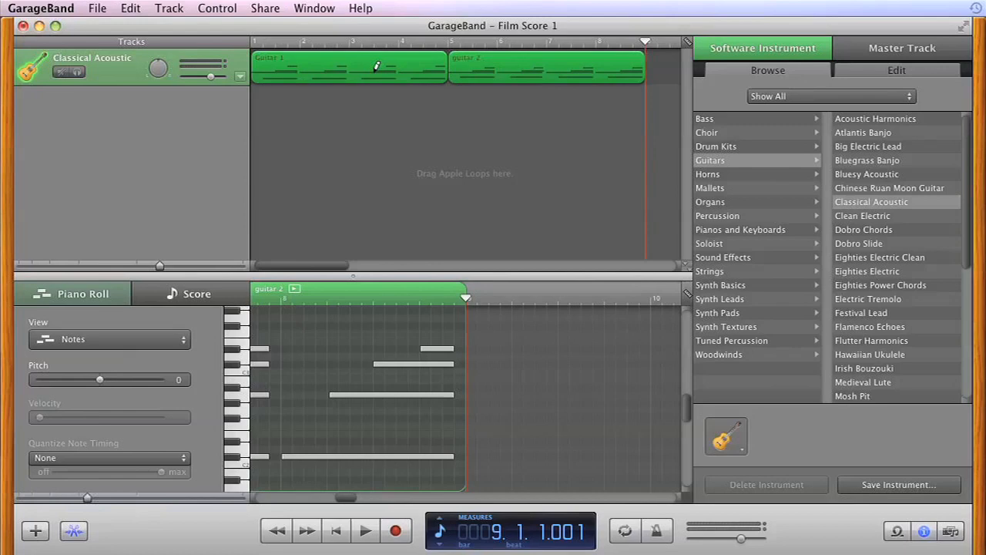
click(133, 9)
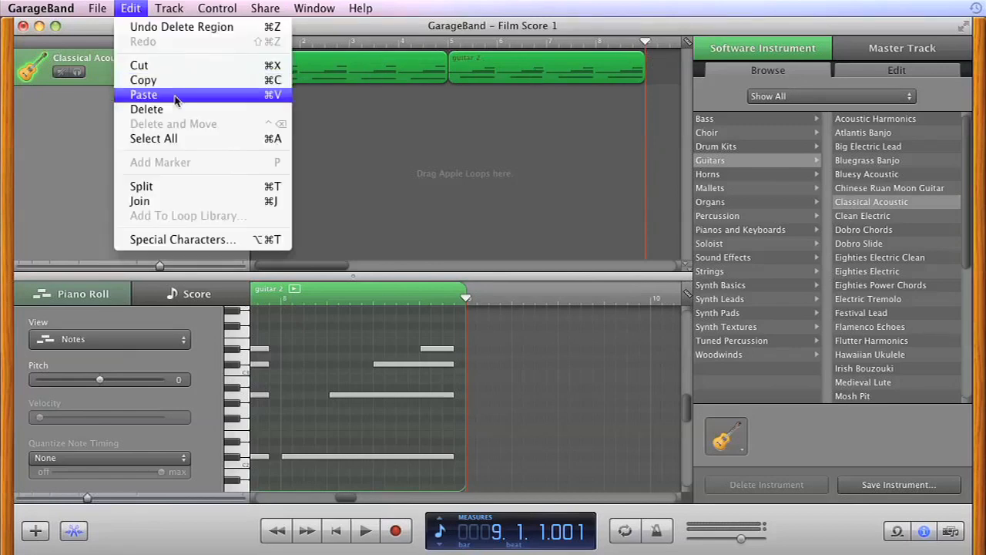
click(143, 80)
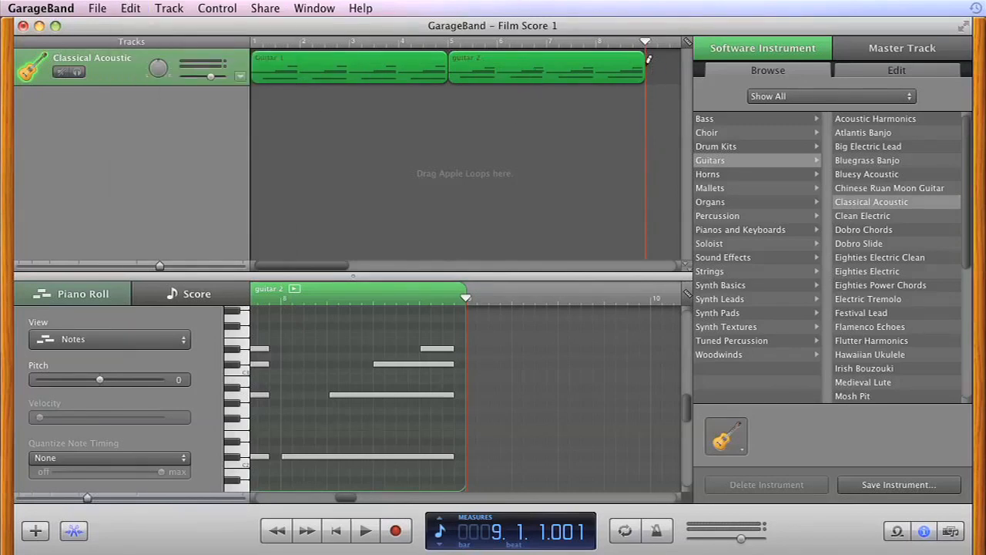
key(super+v)
key(super+v)
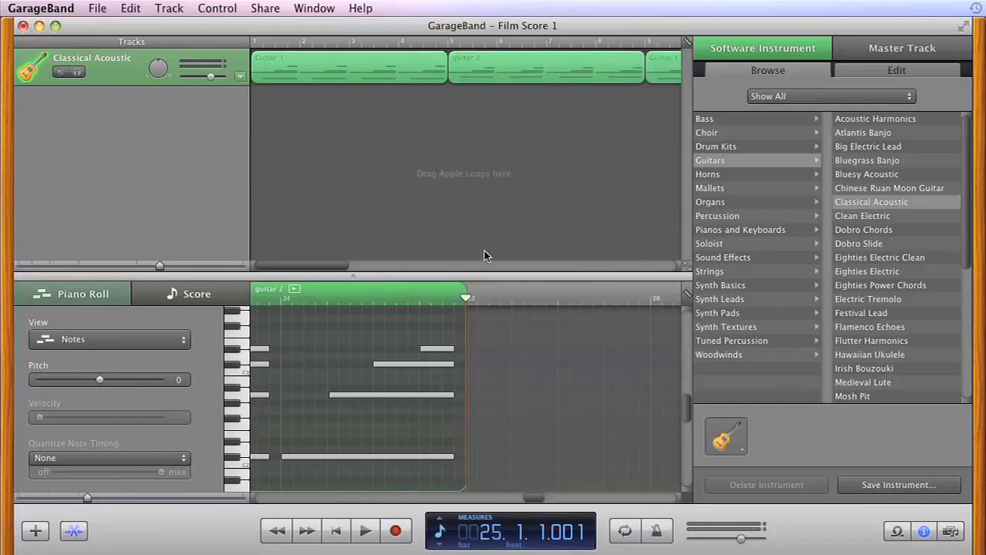
mouse_move(322, 265)
mouse_down()
mouse_move(526, 267)
mouse_move(308, 266)
mouse_up()
key(super+v)
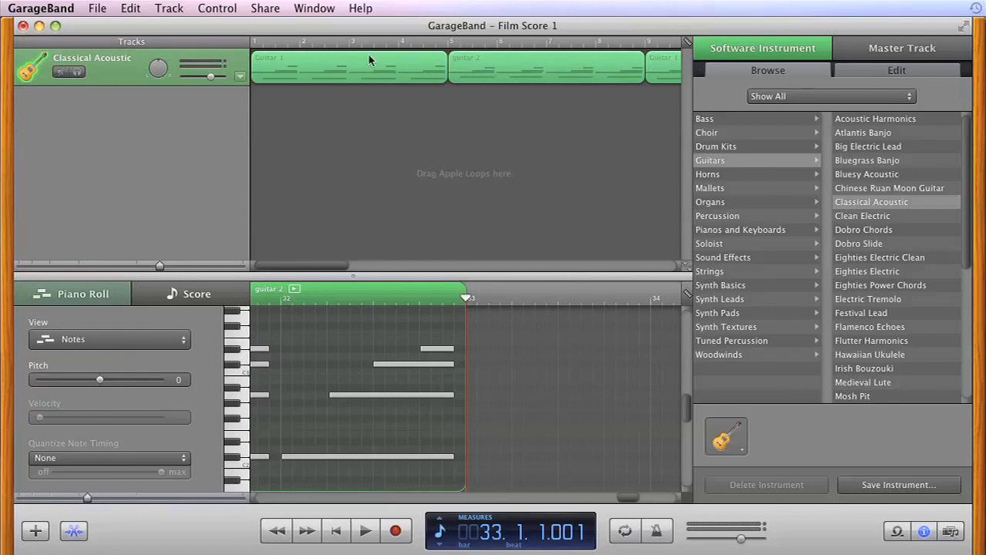
- Add a new software instrument track and assign it the Orchestral Strings instrument from the Strings category
drag(352, 266, 131, 216)
click(35, 532)
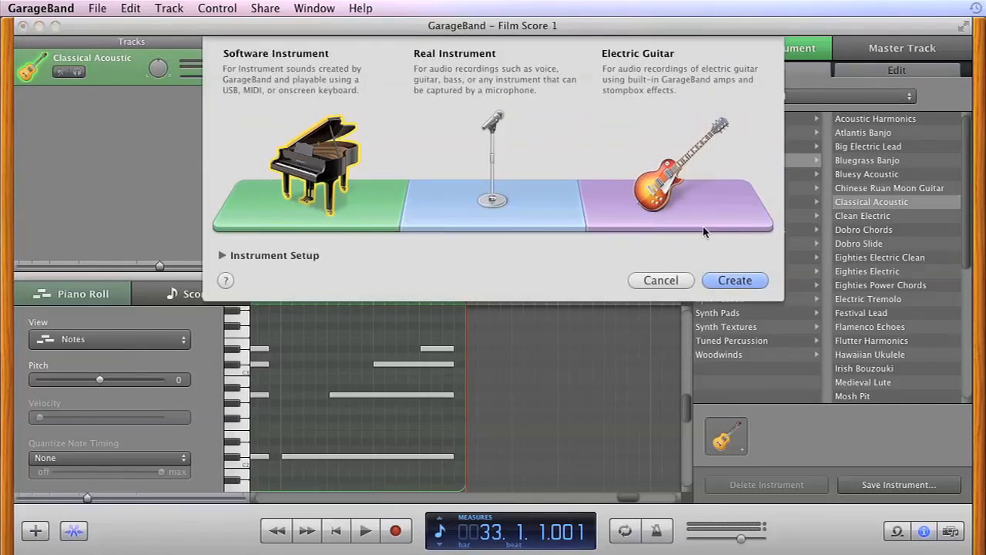
click(735, 281)
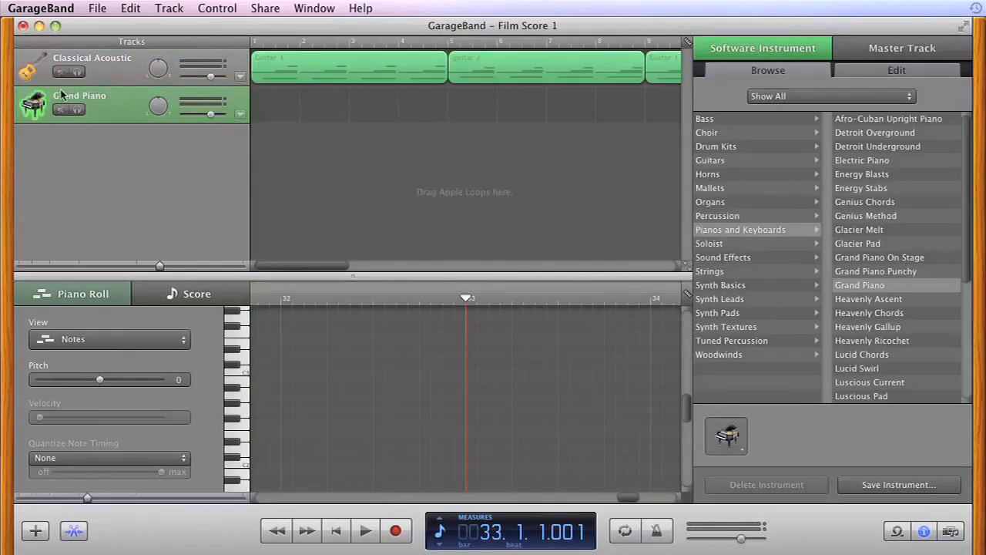
click(715, 272)
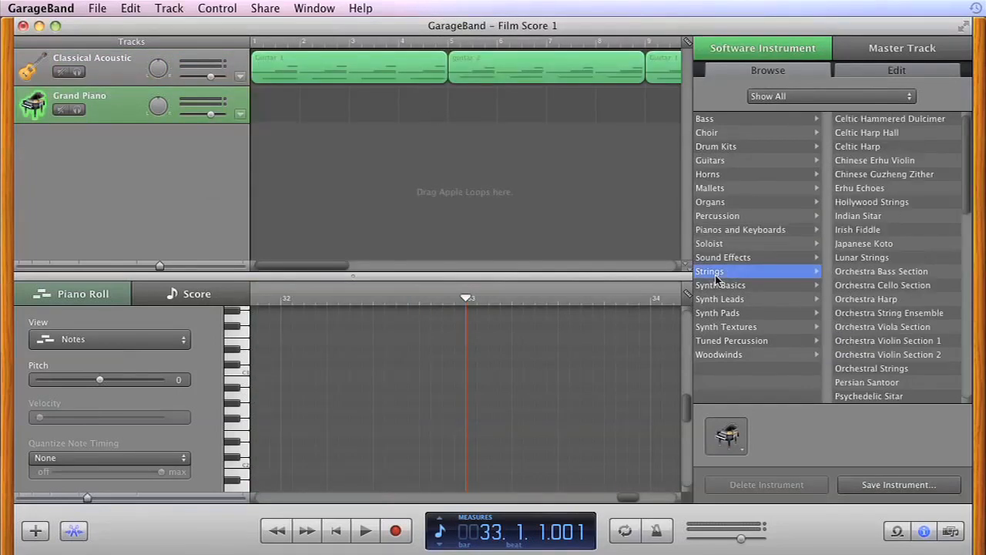
scroll(895, 242, down, 3)
click(895, 231)
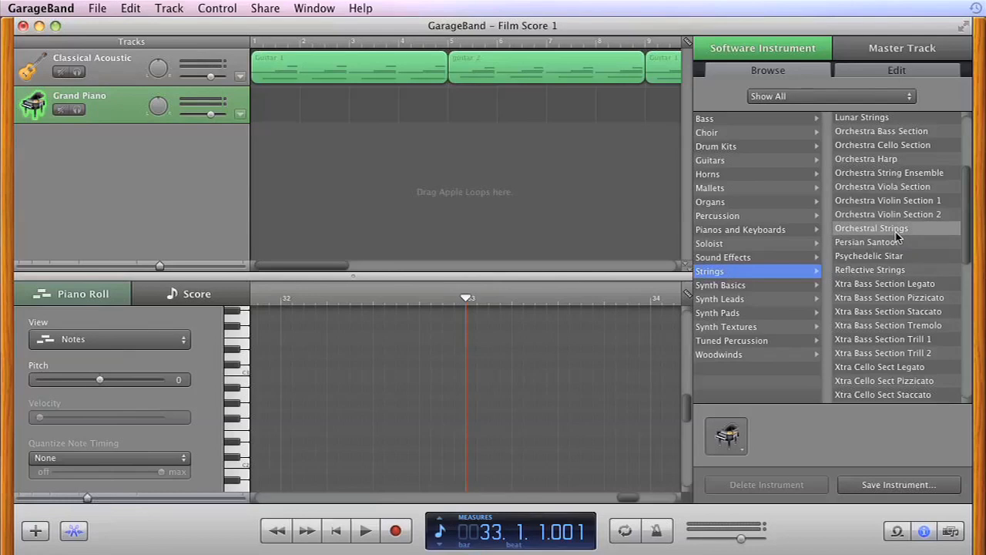
- Open the Musical Typing keyboard for the Orchestral Strings track and place it over the middle of the window
click(271, 11)
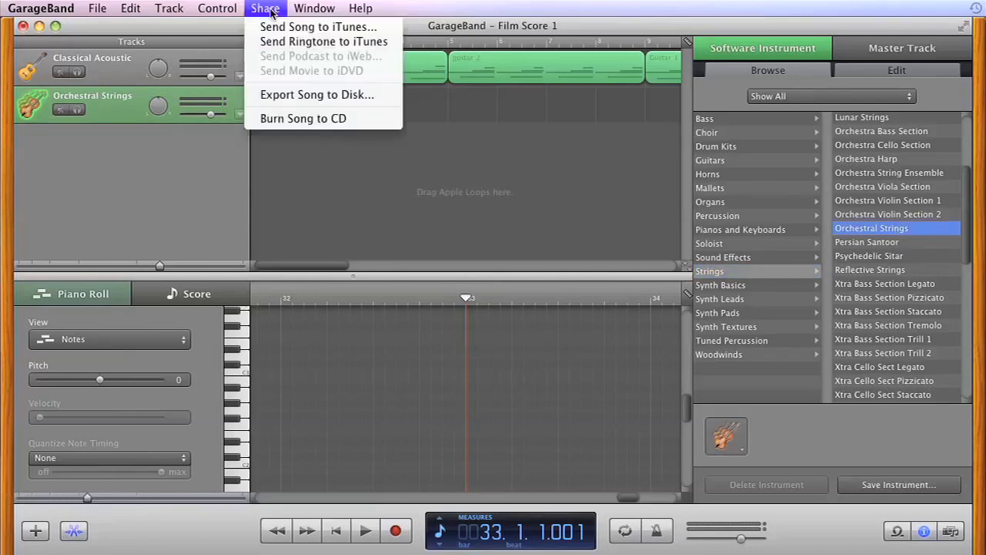
mouse_move(304, 9)
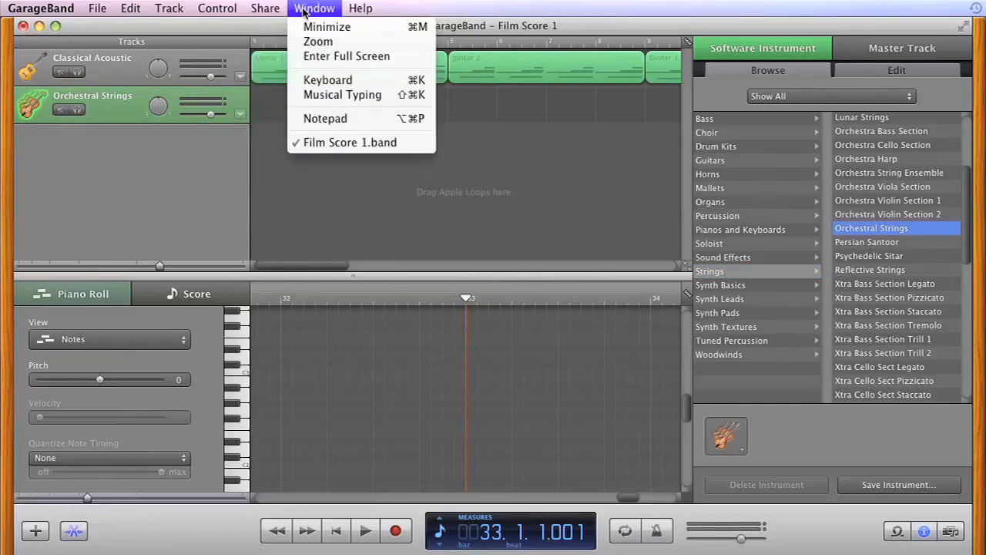
click(338, 95)
drag(530, 231, 598, 164)
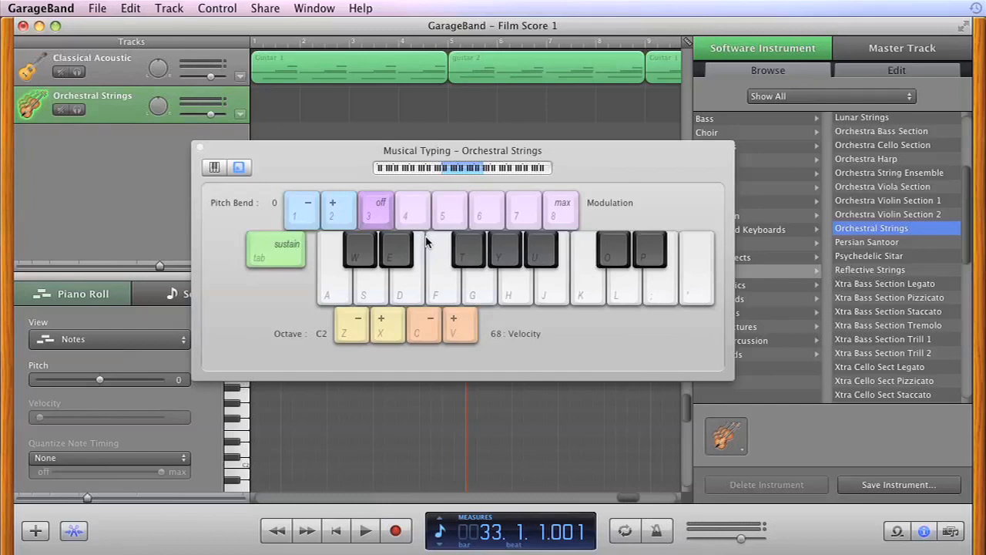
- Try out the string chord notes C#2, G#2, C#3 and E3, plus A2, in Musical Typing without recording
key(w)
key(w)
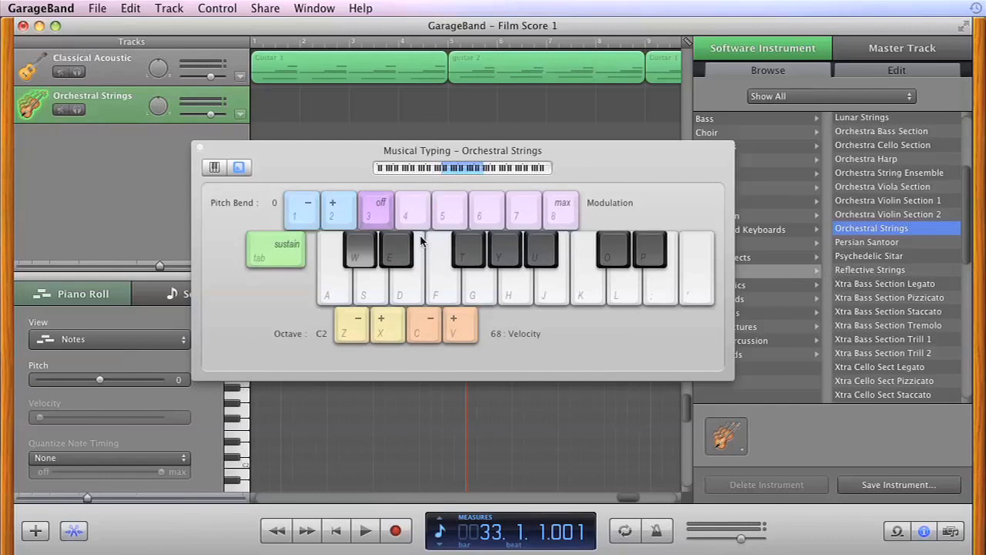
key(y)
key(o)
key(semicolon)
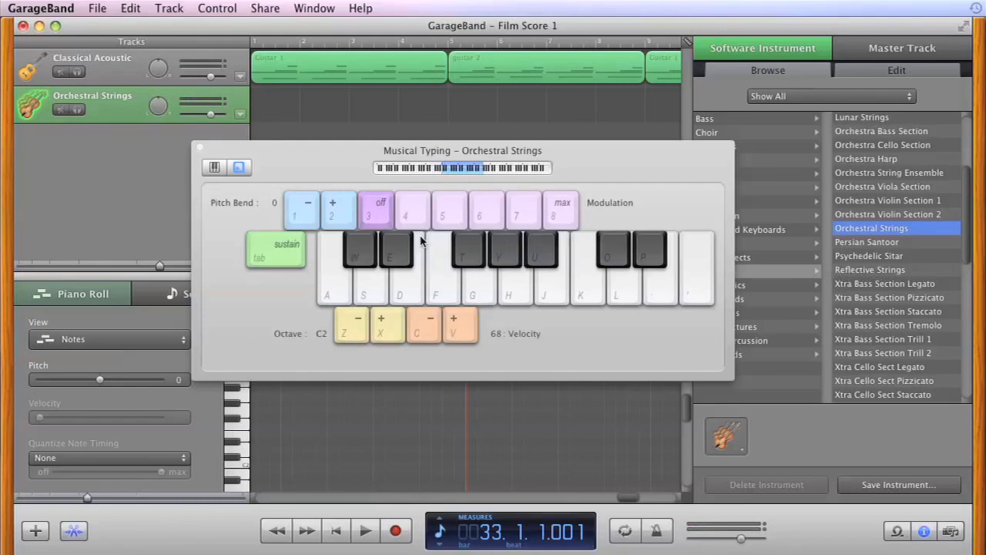
key(h)
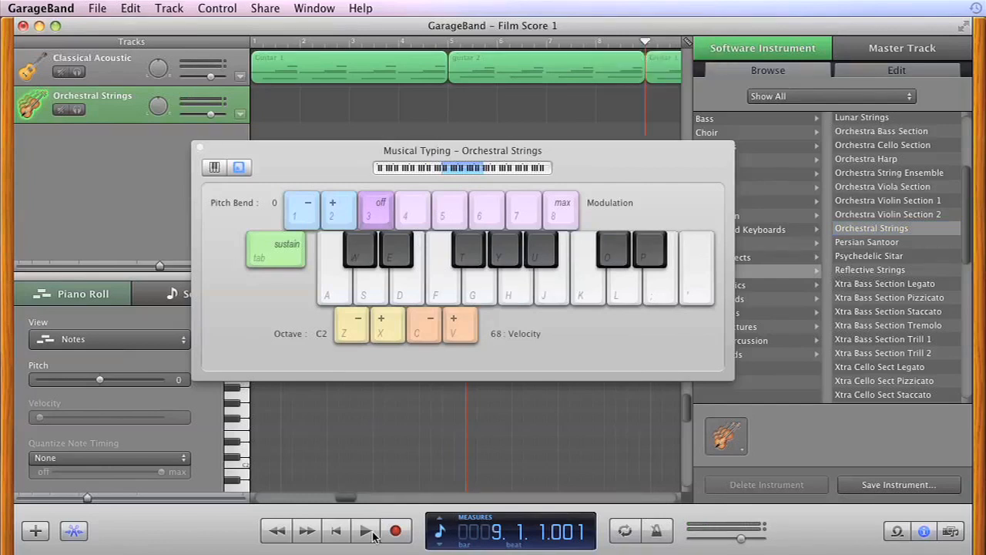
- Record two sustained Orchestral Strings chords from bar 9: C#2, G#2, C#3, E3 up to bar 13, and C#2, A2, C#3, D#3 up to bar 17
click(395, 532)
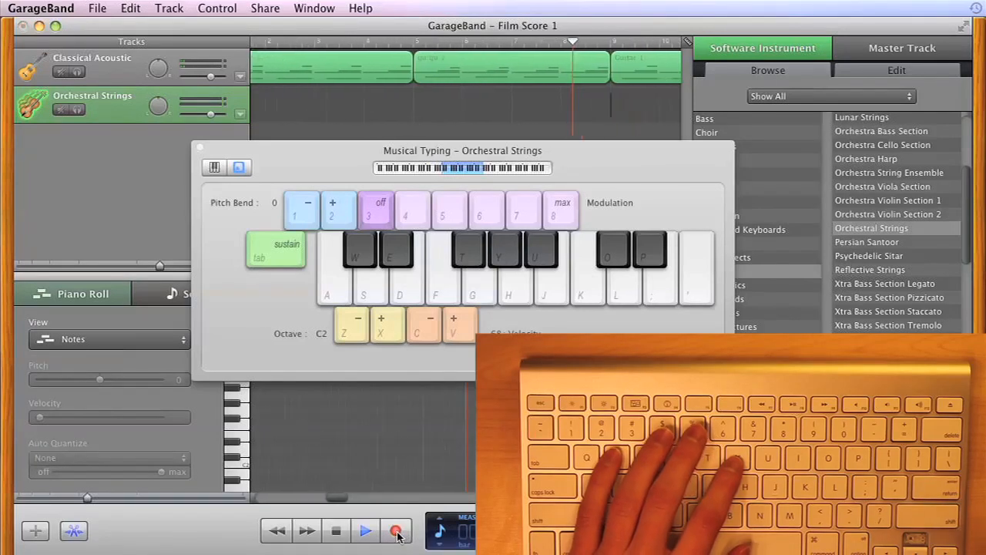
key(w)
key(y)
key(o)
key(semicolon)
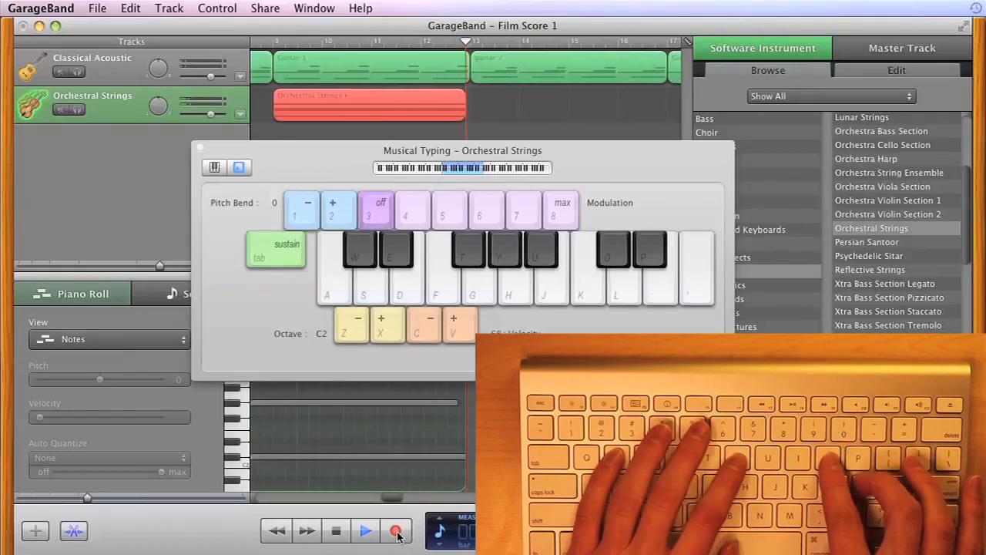
key(w)
key(h)
key(o)
key(p)
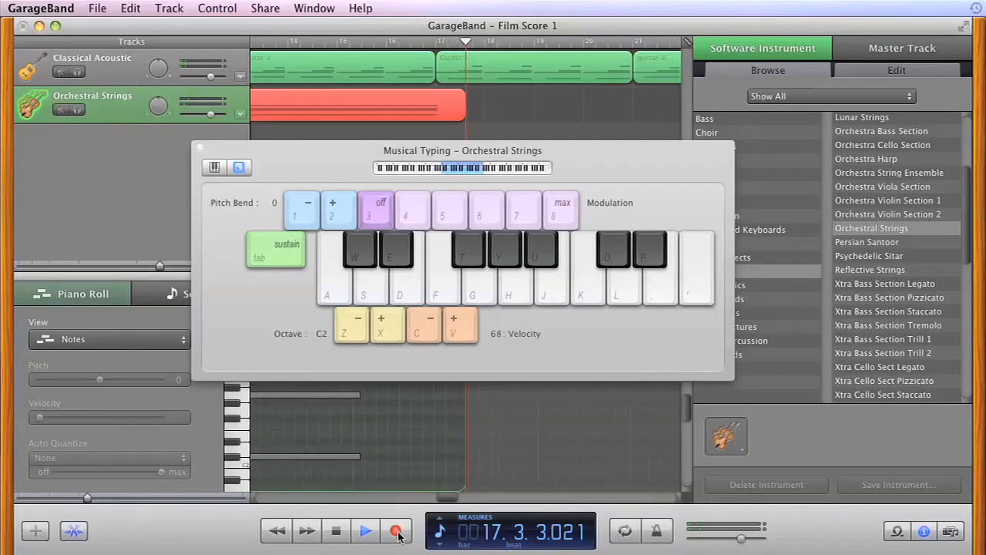
click(397, 533)
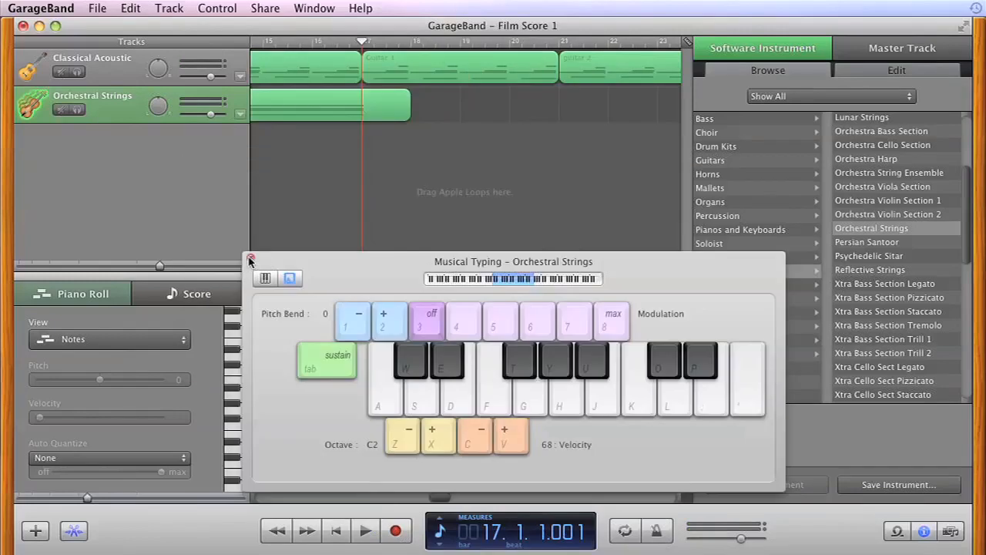
- Close Musical Typing and extend the starts of the first string chord's four notes back to bar 9
click(251, 260)
drag(436, 499, 433, 498)
drag(489, 264, 417, 265)
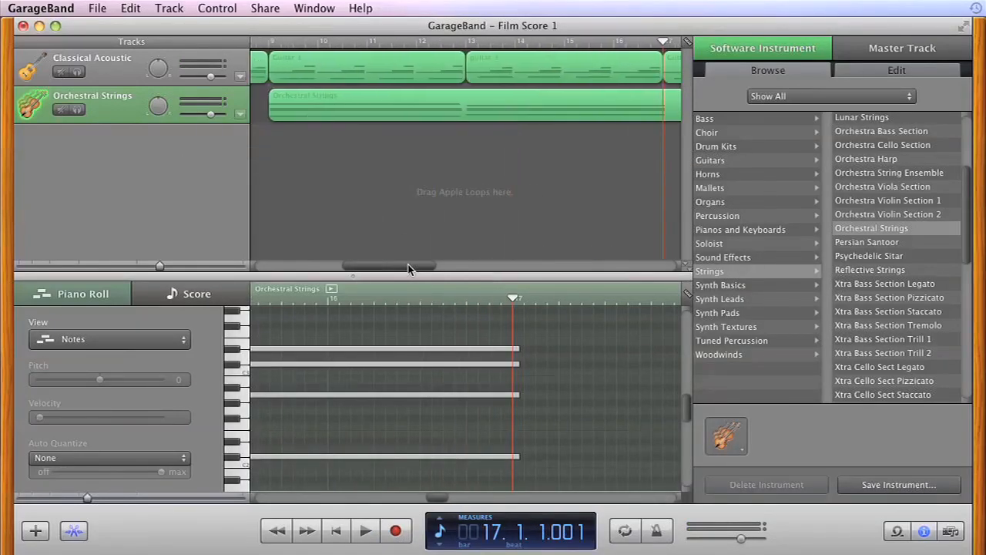
click(276, 42)
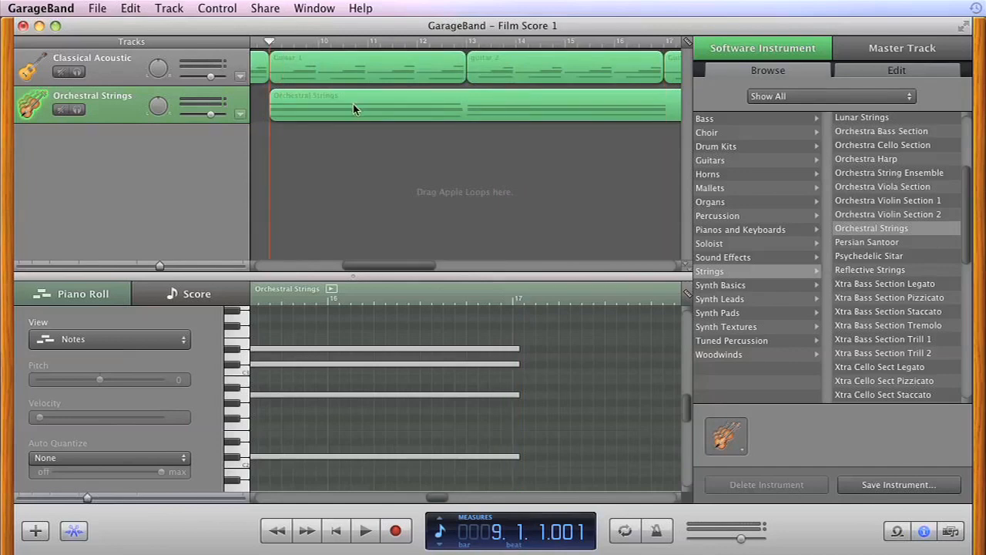
drag(432, 496, 345, 499)
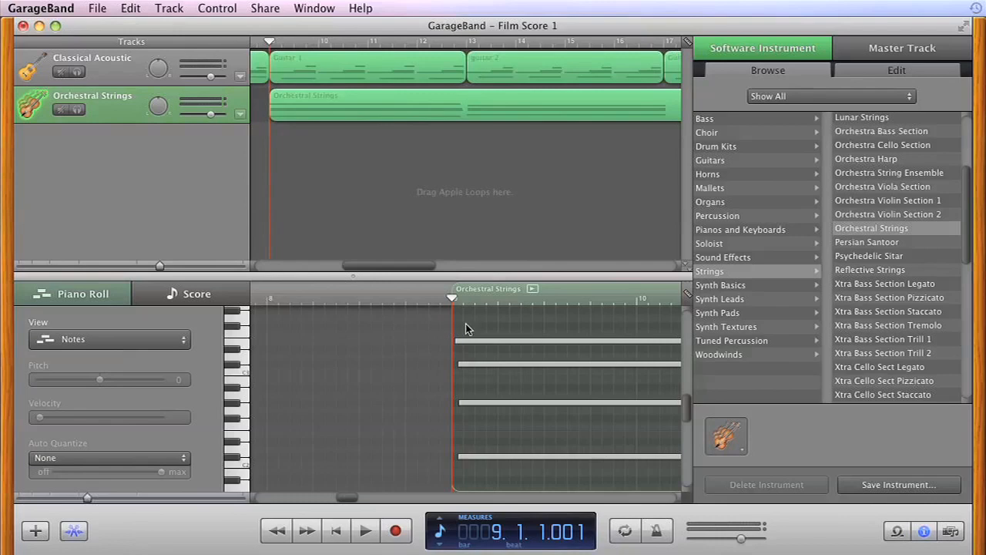
click(462, 363)
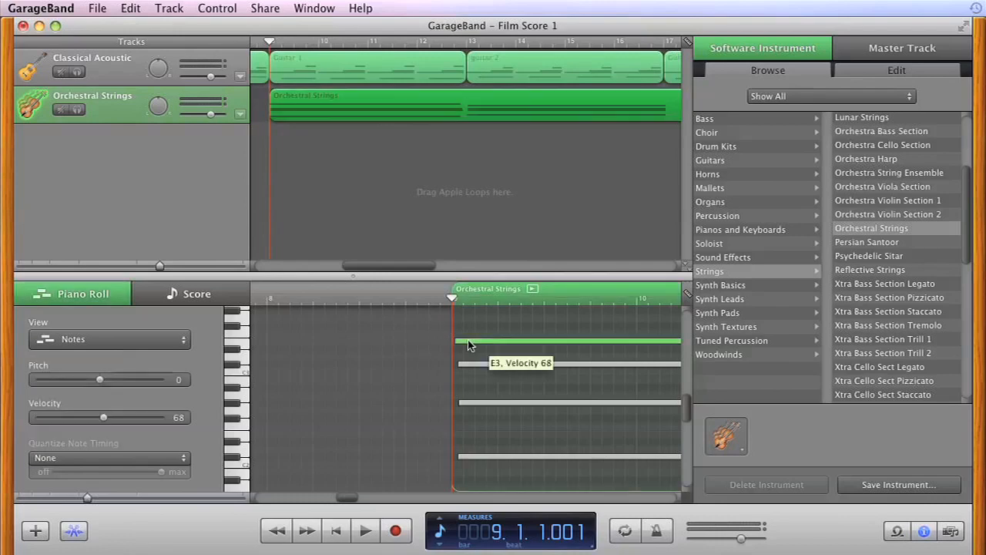
click(467, 403)
click(463, 458)
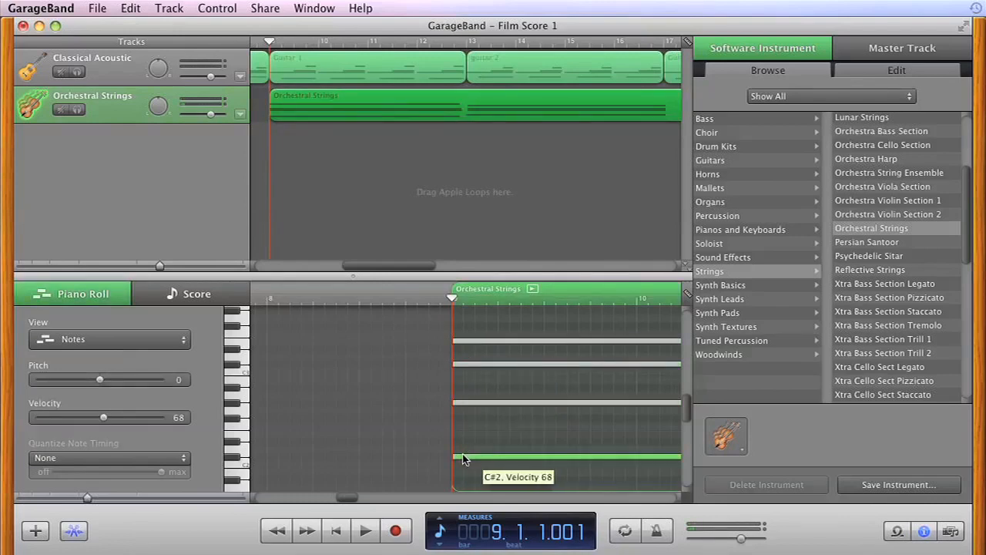
- Adjust the string note ends and starts at the chord change around bar 13 so the two chords meet
drag(341, 500, 386, 502)
drag(454, 341, 467, 368)
drag(450, 402, 479, 420)
drag(460, 461, 468, 463)
drag(494, 350, 482, 398)
drag(487, 457, 483, 458)
- Split the Orchestral Strings region at bar 17 and delete the empty part after the split
drag(391, 498, 438, 498)
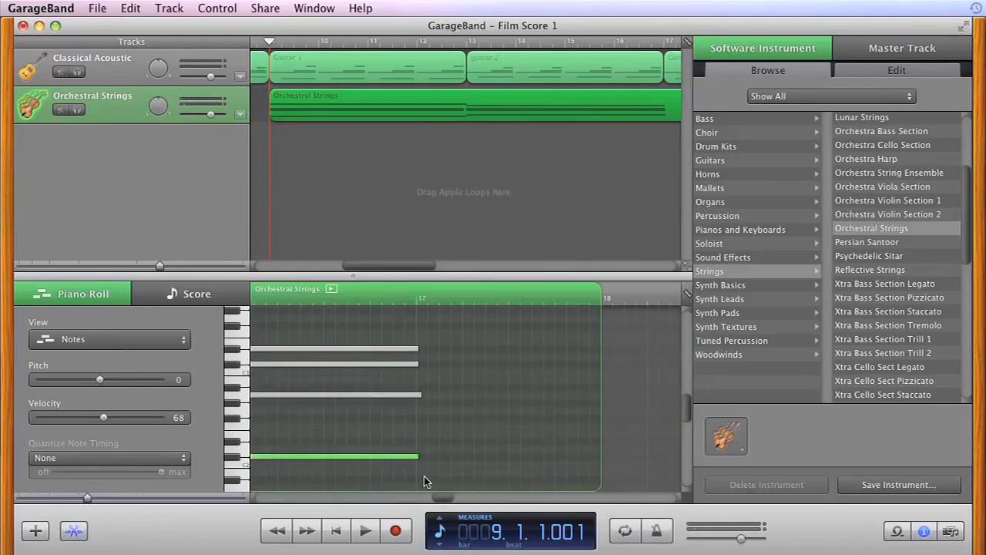
click(664, 43)
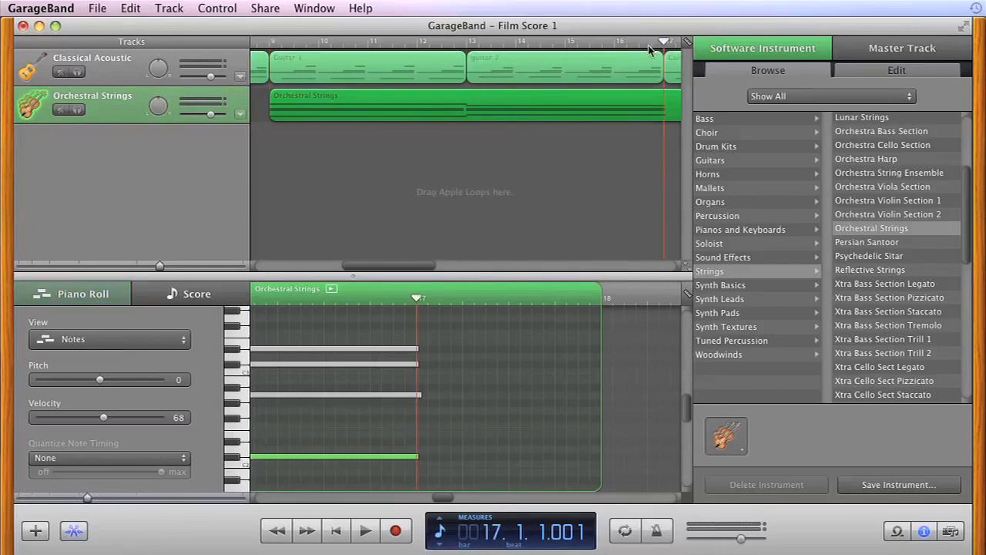
key(super+t)
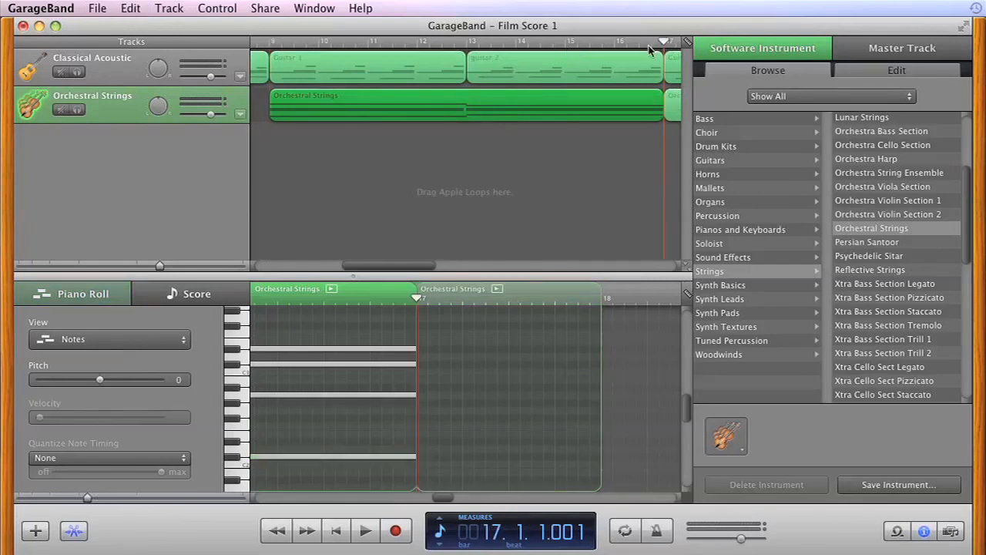
click(672, 106)
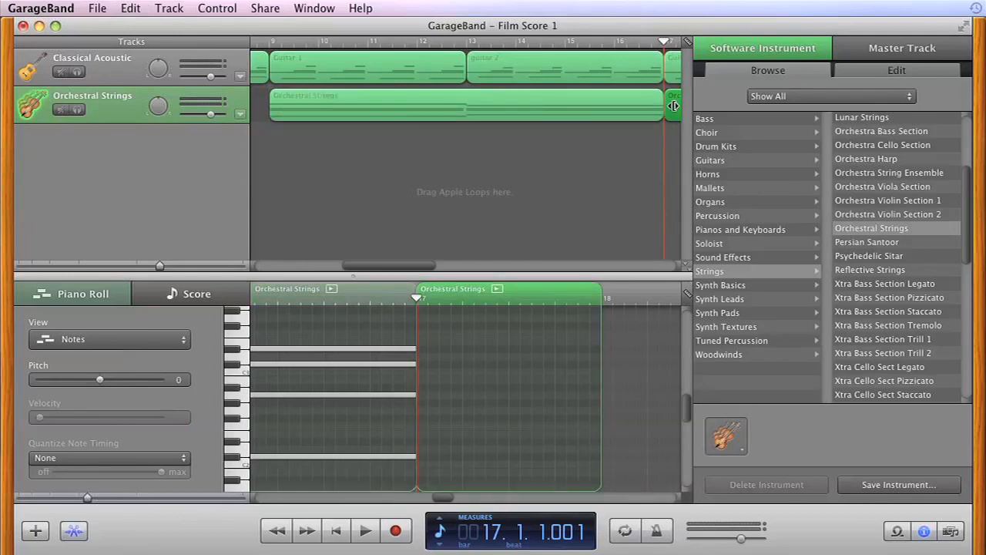
key(Delete)
- Play the arrangement from shortly before bar 9 to check how the strings sound with the guitar
drag(385, 266, 342, 267)
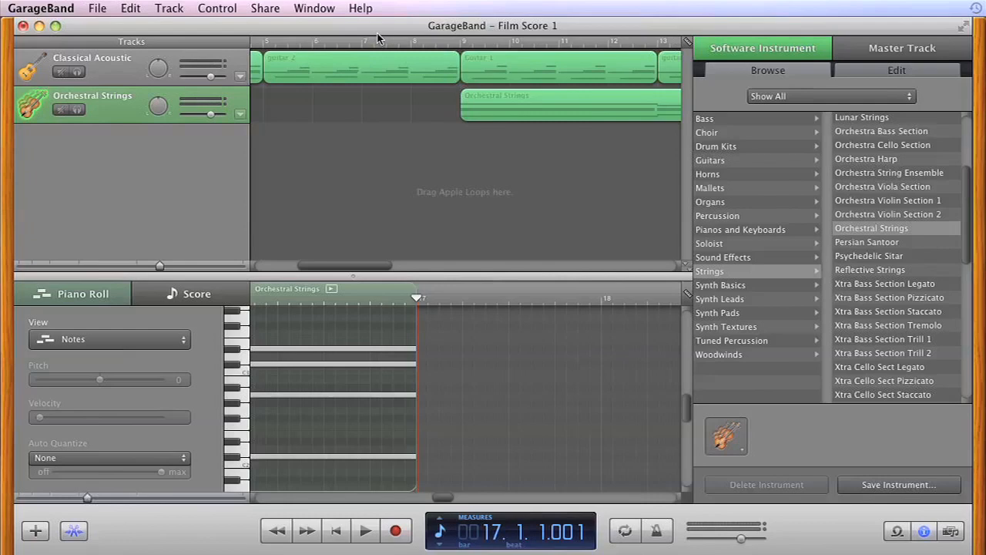
click(349, 40)
key(space)
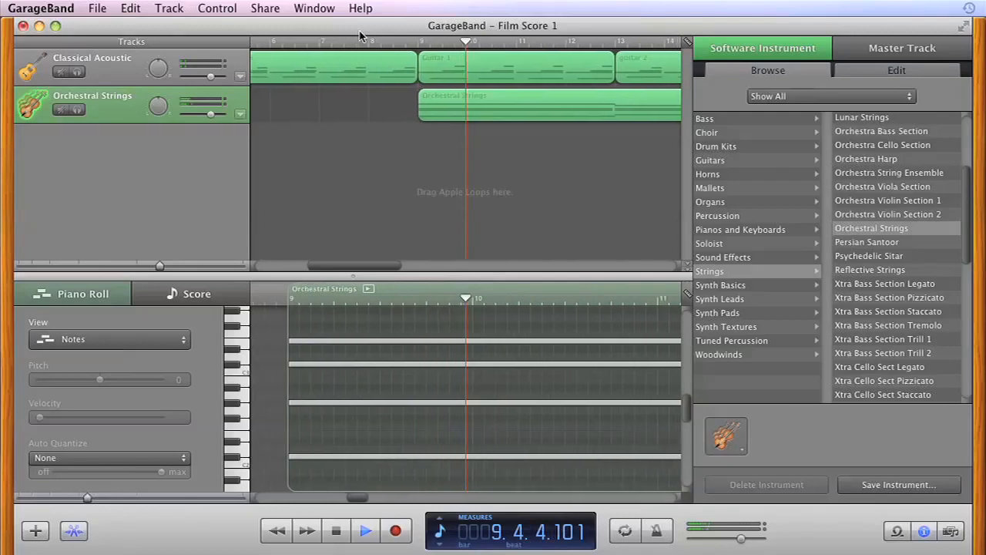
key(space)
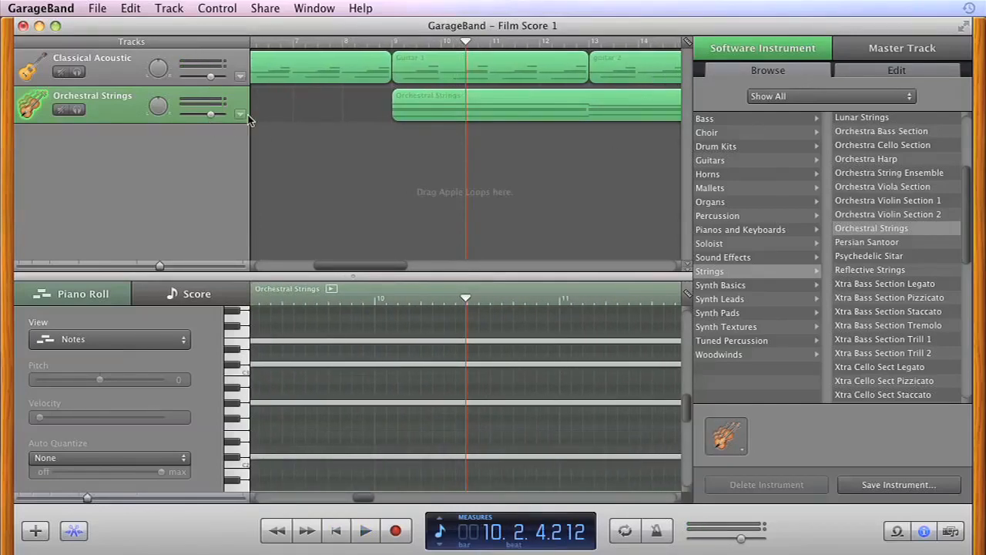
- Lower the Orchestral Strings track volume slightly and replay the string entry at bar 9
drag(210, 115, 211, 115)
drag(212, 115, 203, 115)
click(365, 45)
key(space)
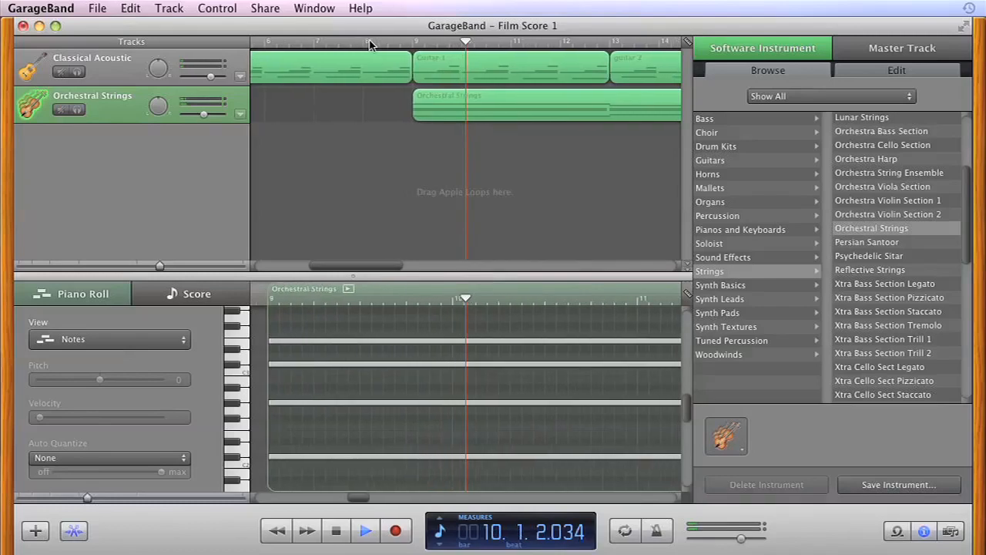
- Copy the Orchestral Strings region and paste it at bars 17 and 25 to fill up to bar 33
drag(356, 266, 421, 270)
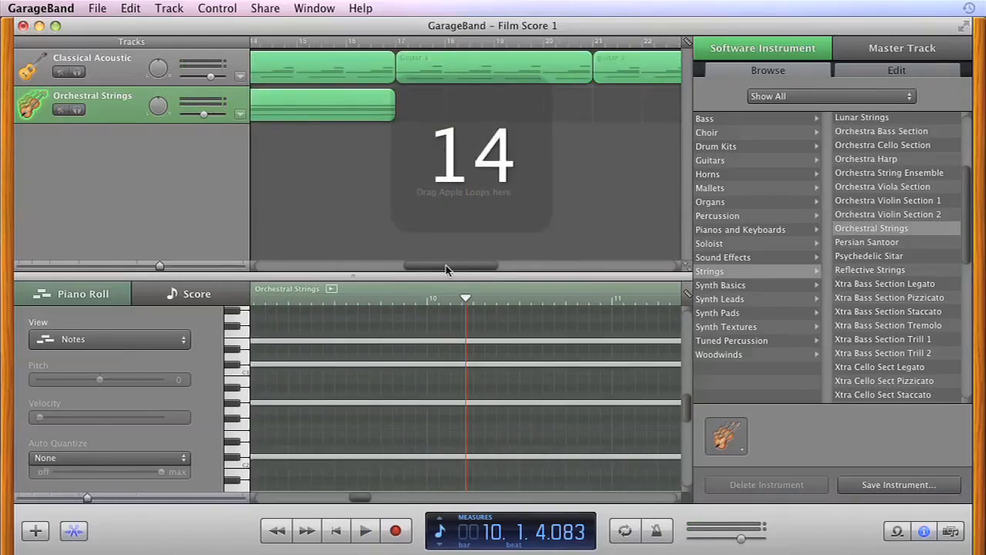
click(360, 118)
drag(493, 45, 504, 46)
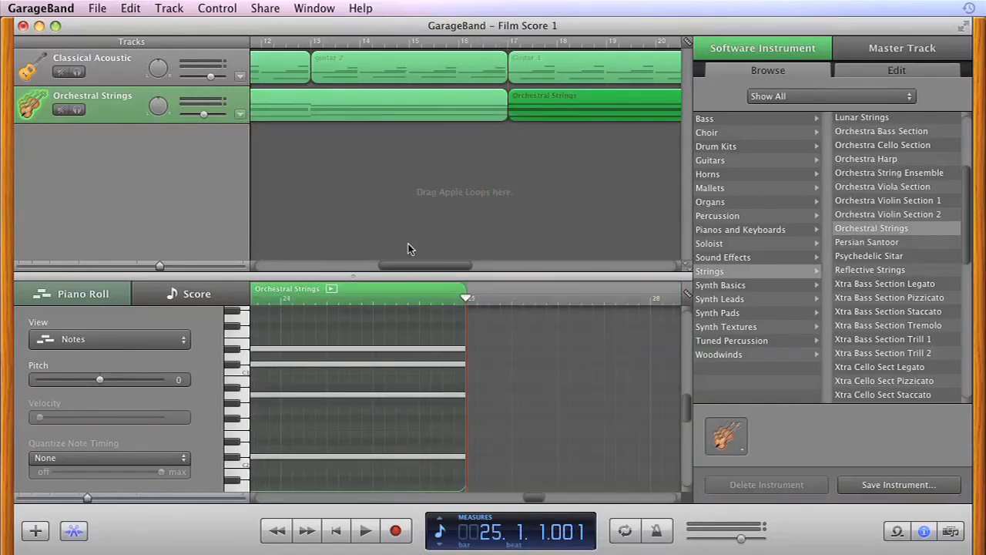
drag(412, 267, 307, 268)
key(super+v)
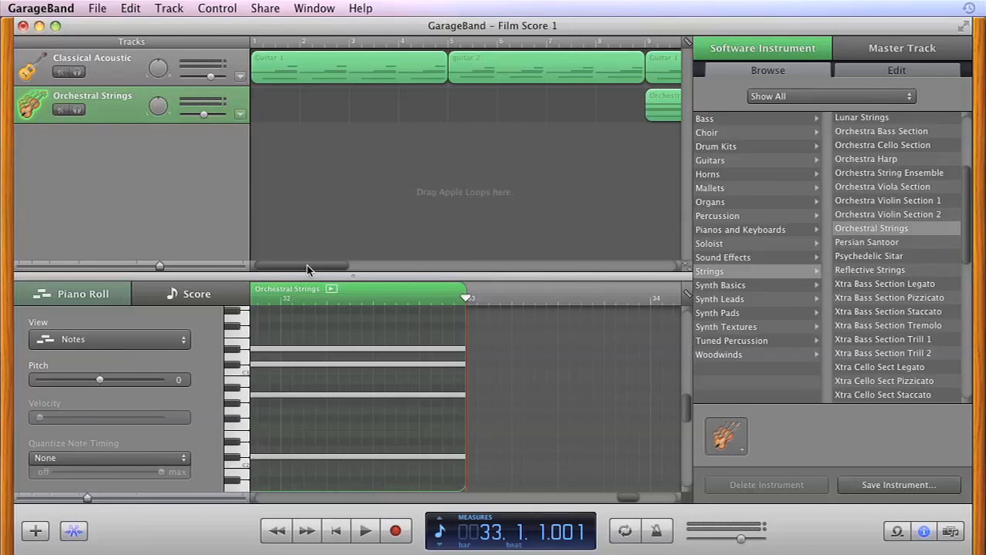
- Add a new software instrument track and assign it the Shimmering Flute instrument from the Woodwinds category
click(36, 531)
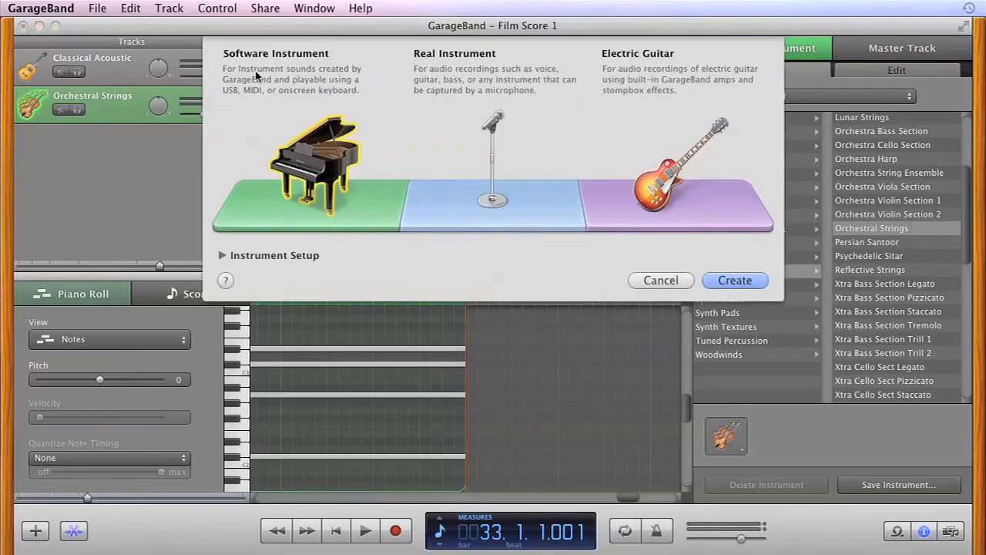
click(751, 284)
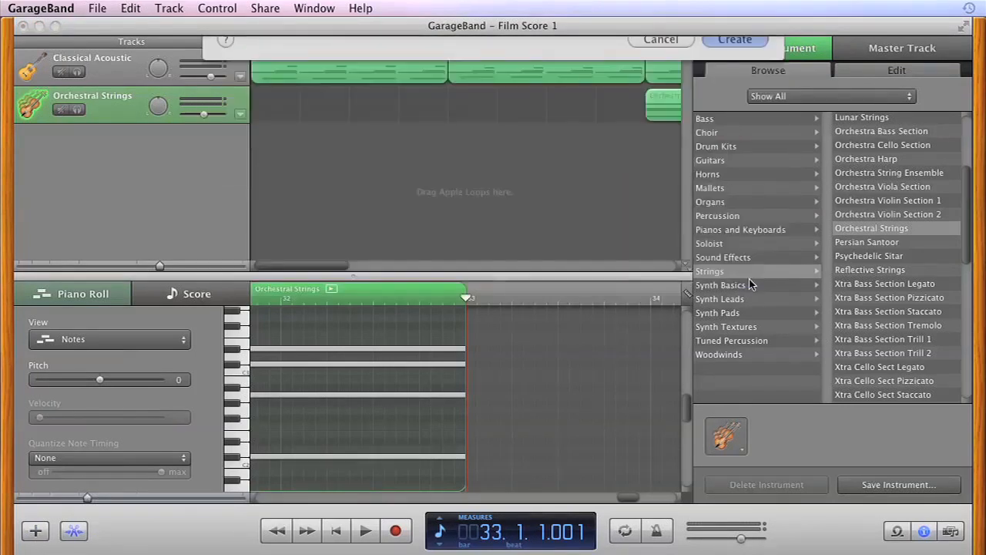
click(748, 355)
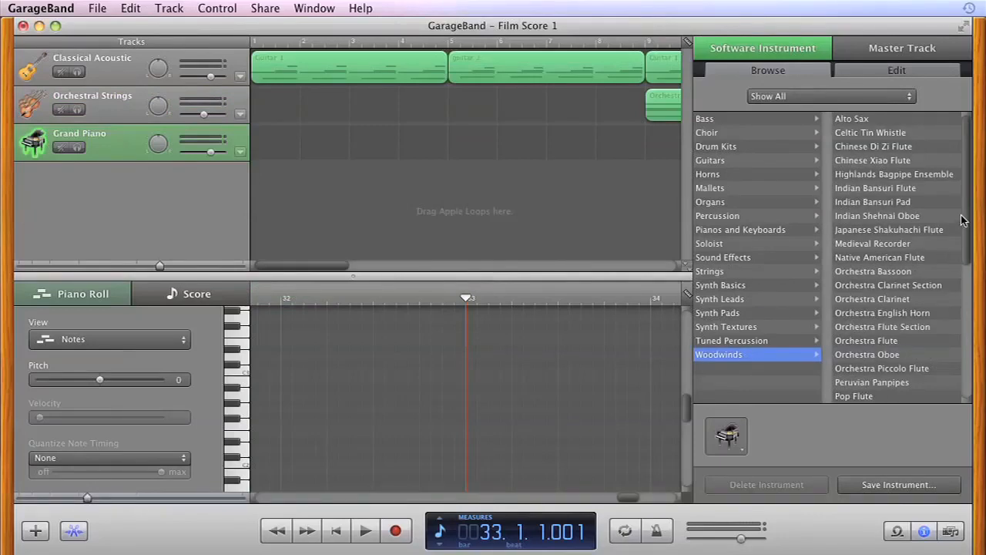
scroll(947, 262, down, 5)
click(909, 254)
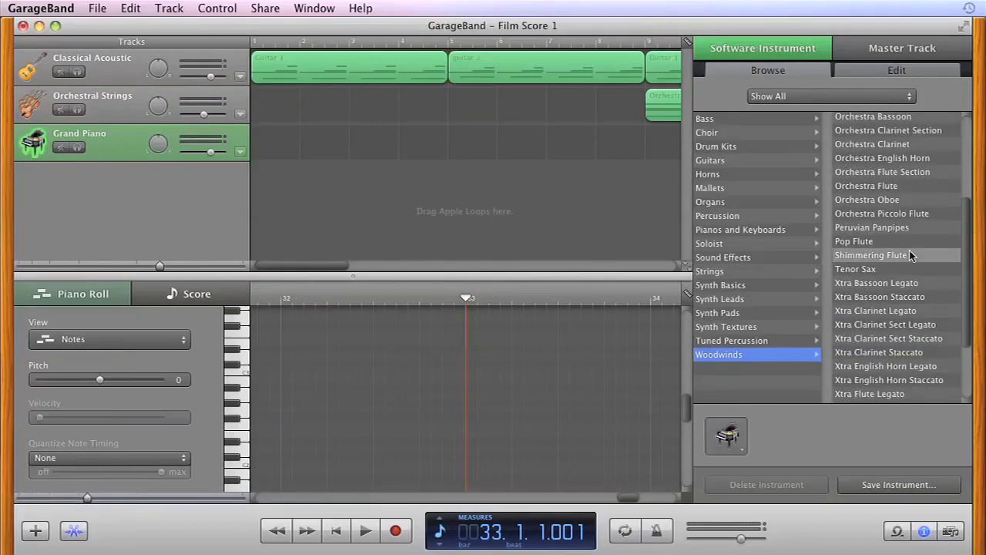
- Move the playhead to bar 17 and open the Musical Typing keyboard below the Shimmering Flute track
drag(299, 268, 445, 269)
drag(426, 40, 405, 46)
click(312, 8)
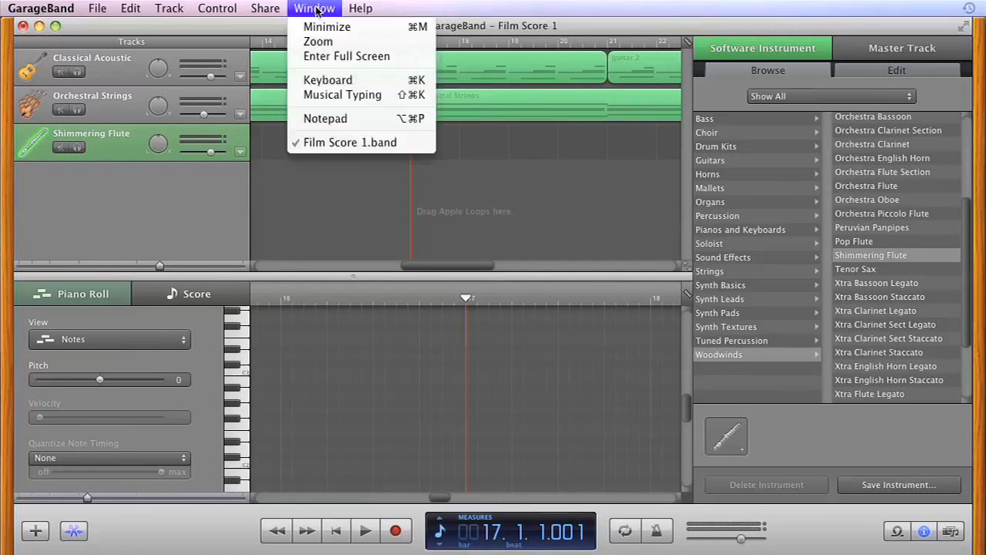
click(353, 93)
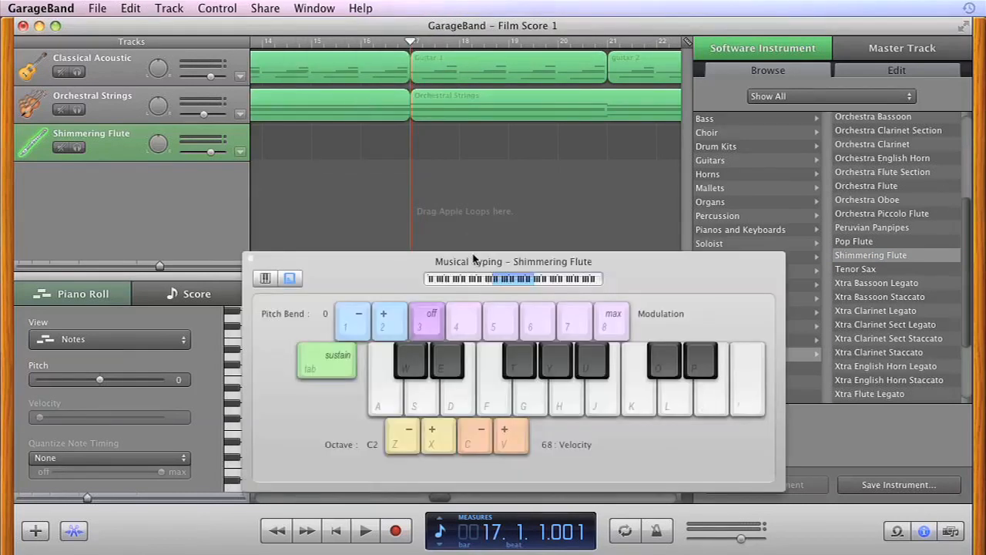
drag(382, 266, 381, 229)
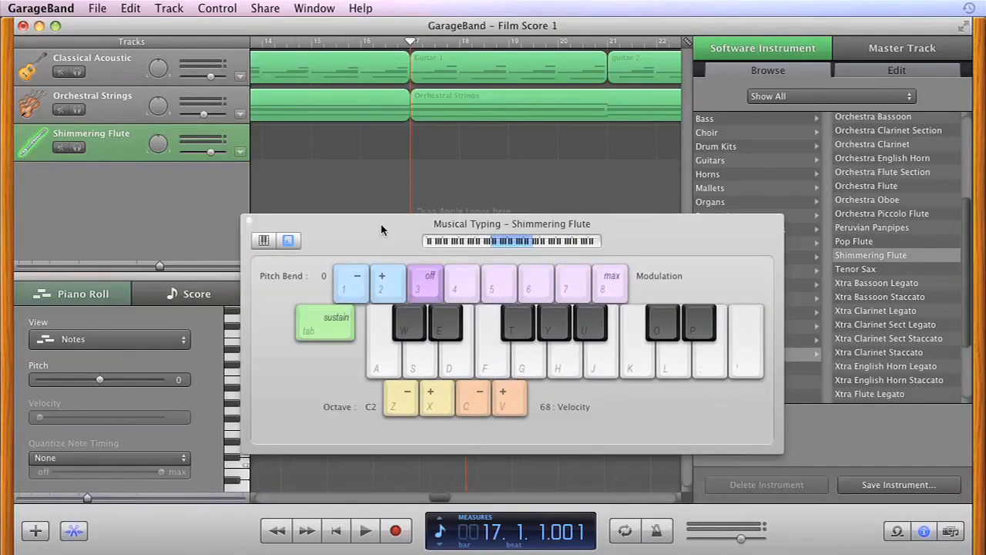
- Try out the C# and D# flute notes and raise the Musical Typing octave to C4
key(w)
key(e)
click(436, 404)
click(436, 405)
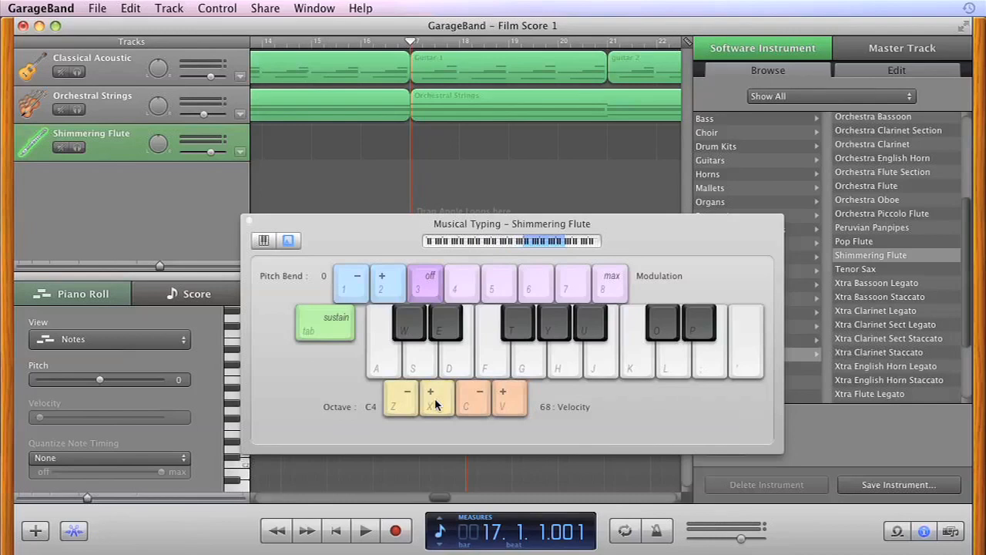
key(w)
- Record a slow melody on the Shimmering Flute track from bar 17 into bar 25, moving mainly between C#, D# and E
click(393, 531)
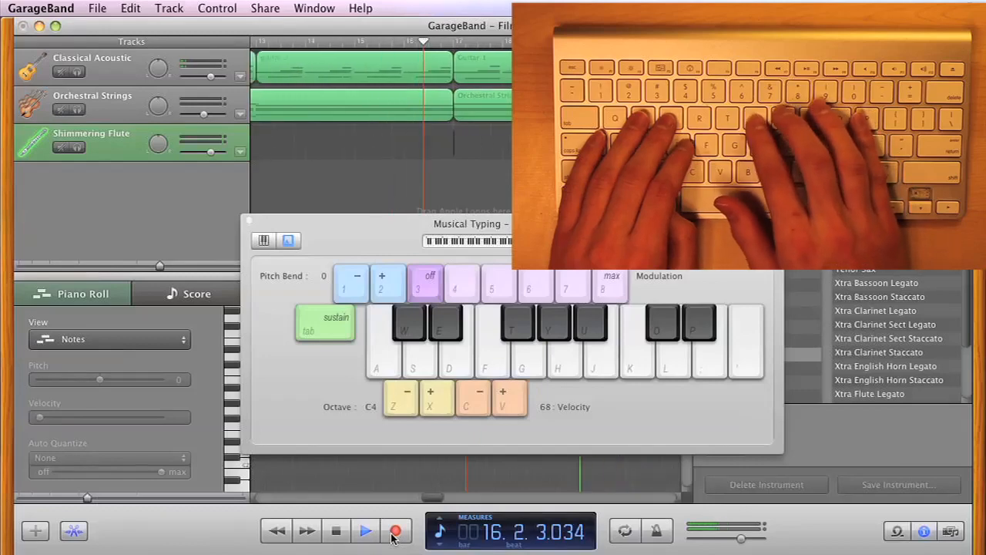
key(w)
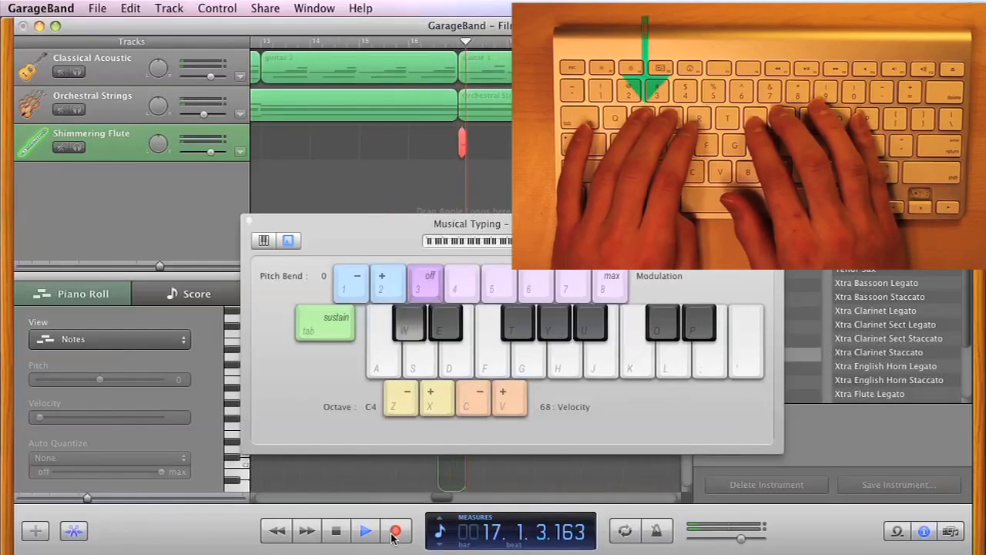
key(e)
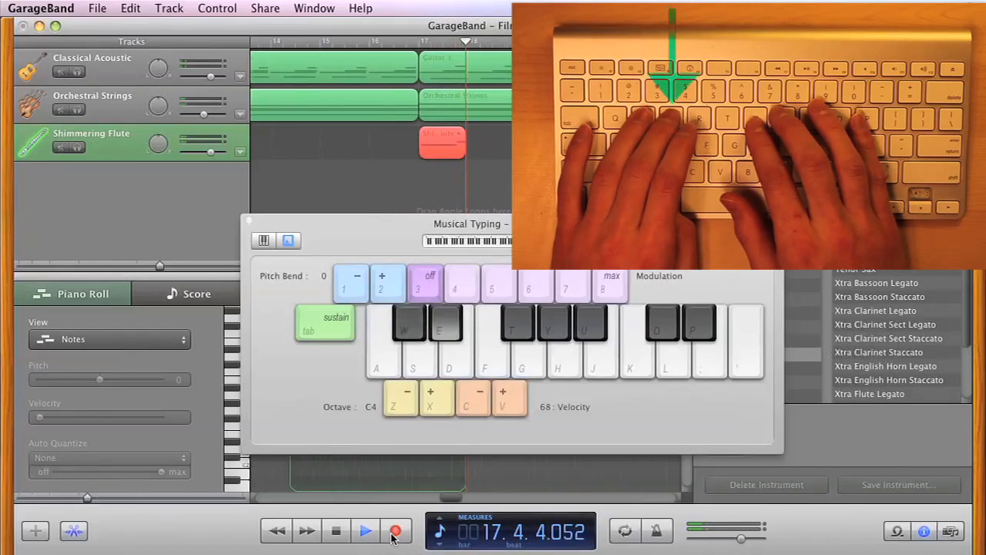
key(w)
key(e)
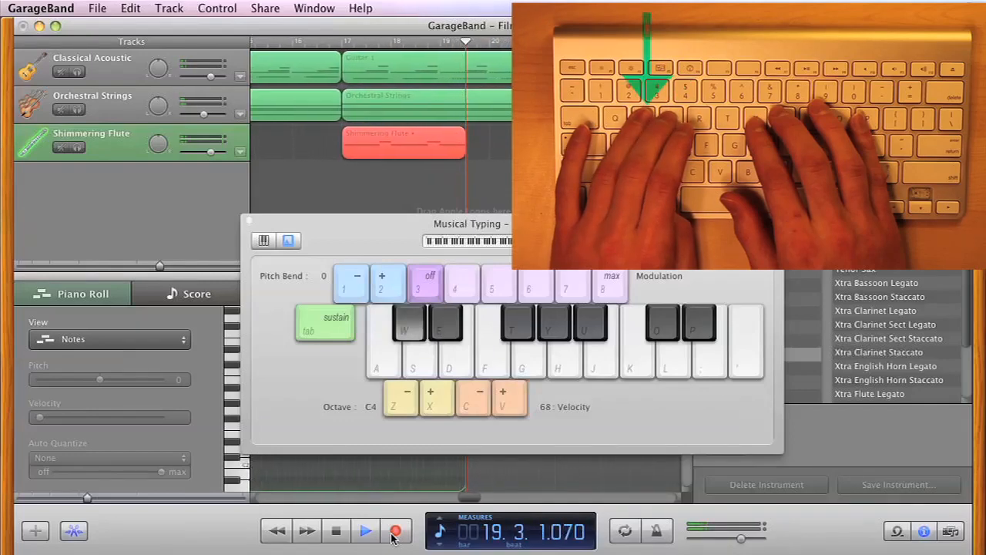
key(e)
key(w)
key(e)
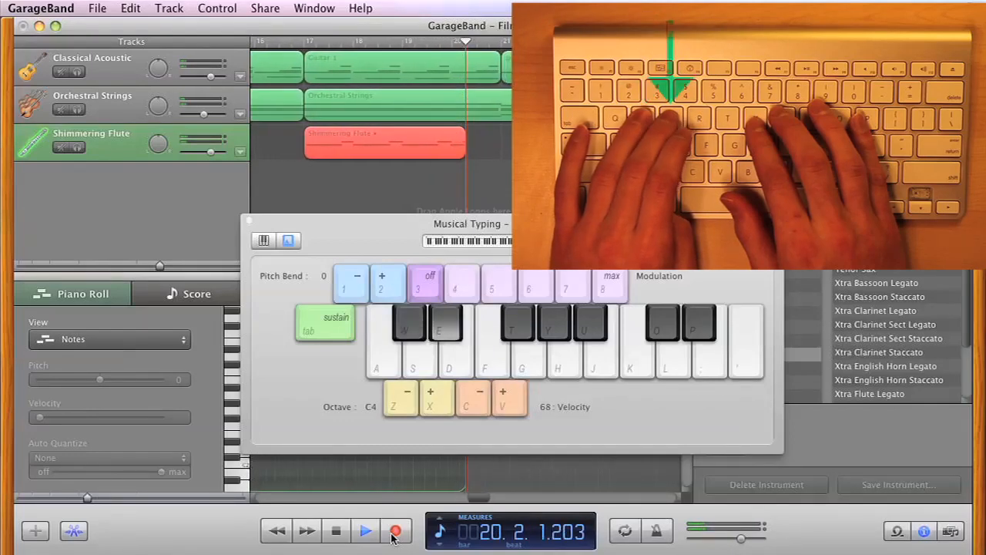
key(d)
key(y)
key(e)
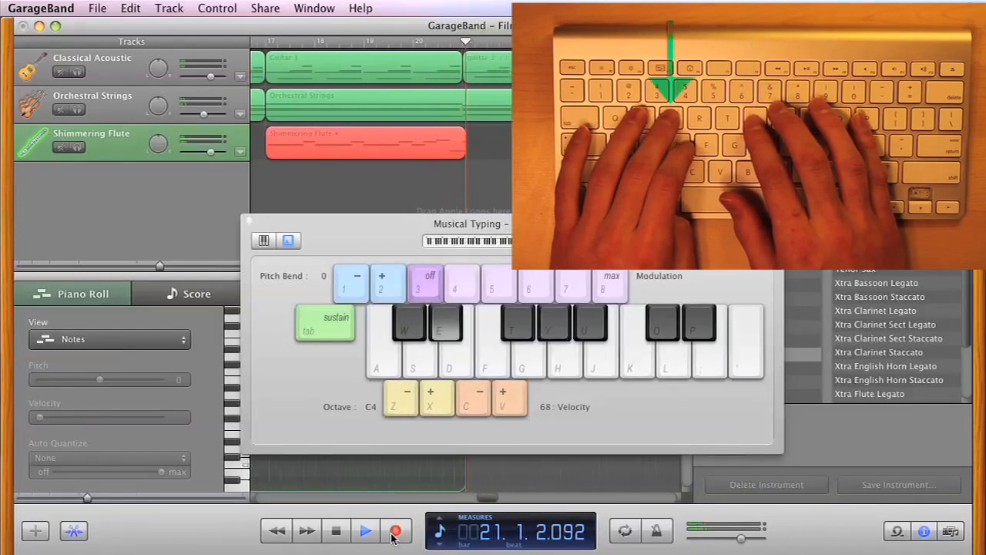
key(d)
key(e)
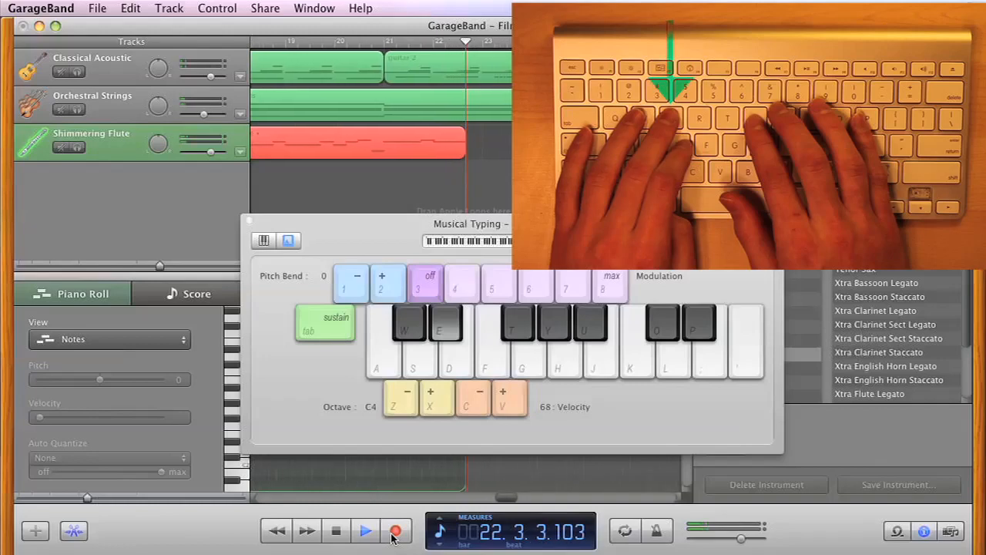
key(e)
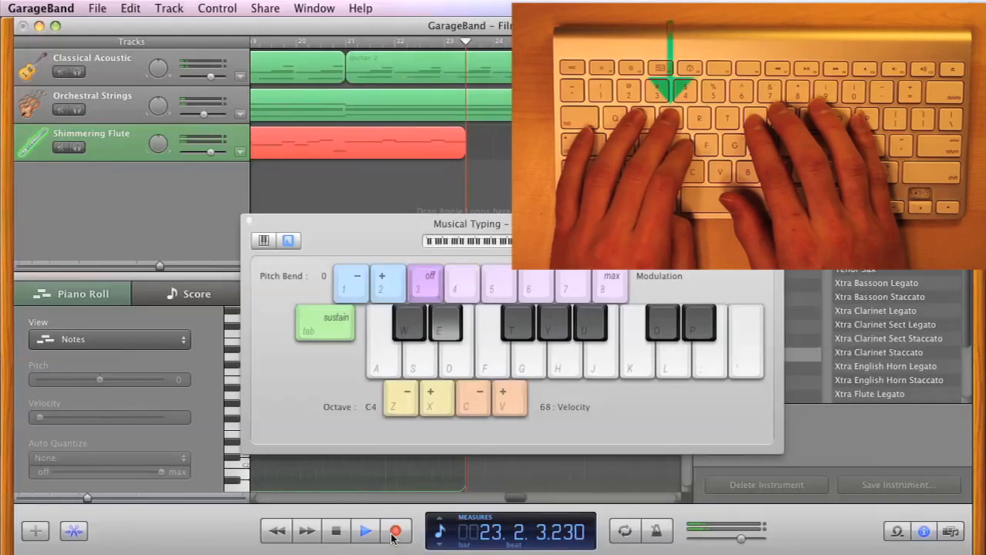
key(d)
key(d)
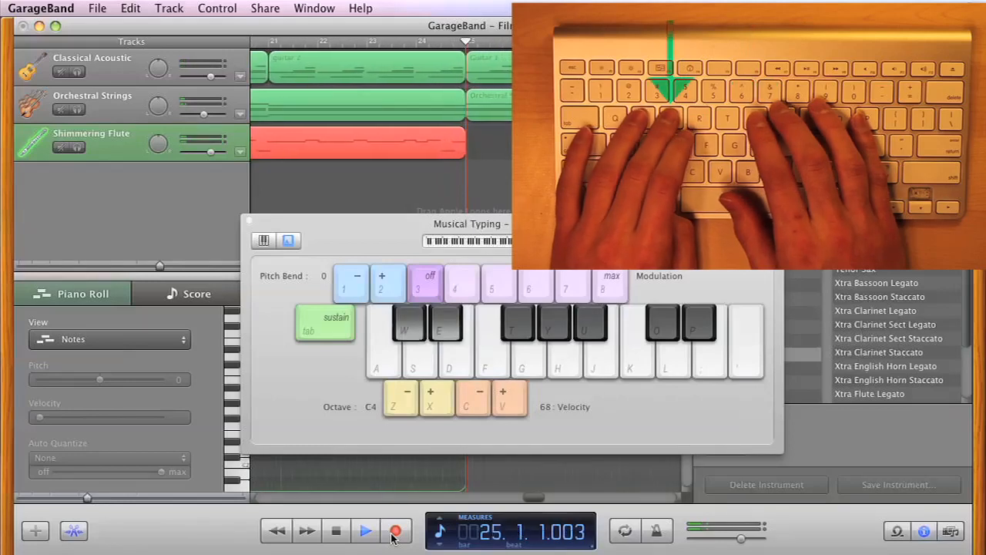
key(w)
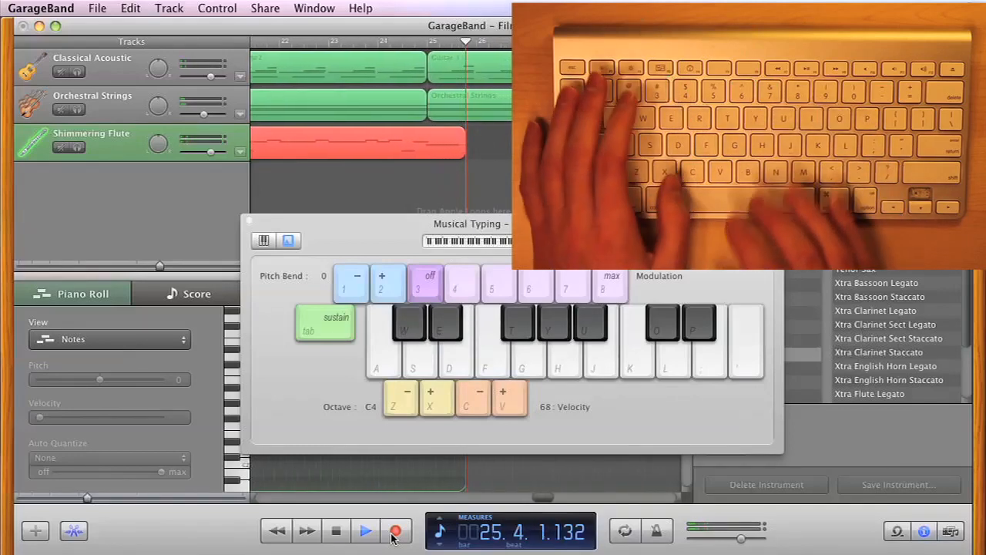
key(space)
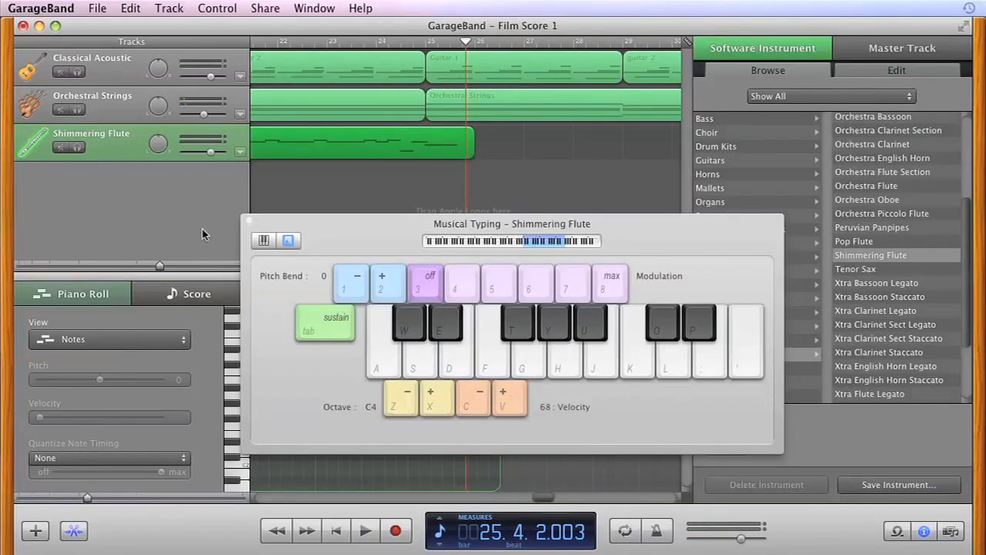
- Close Musical Typing, split the Shimmering Flute region at bar 25 and delete the excess part after the split
click(249, 222)
click(426, 44)
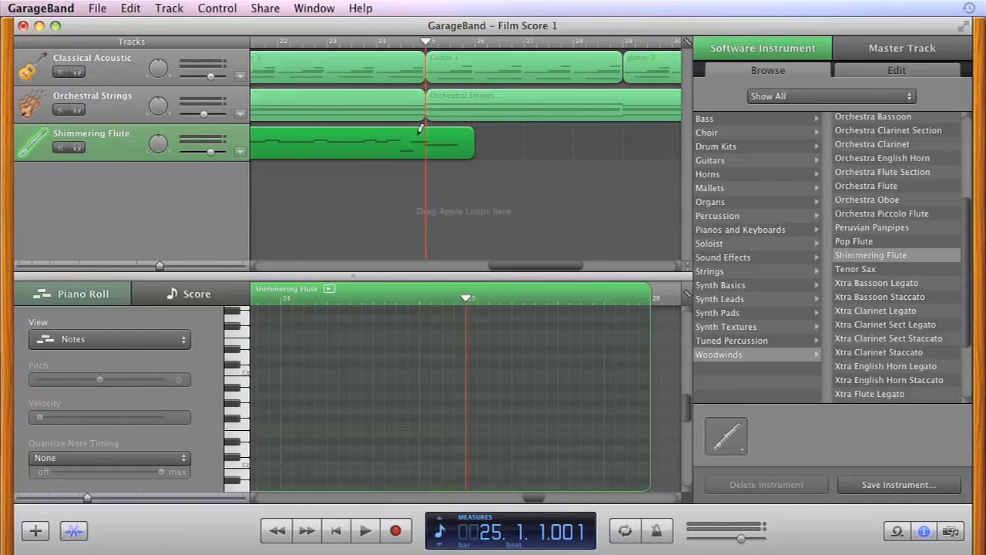
key(super+t)
click(474, 183)
click(456, 154)
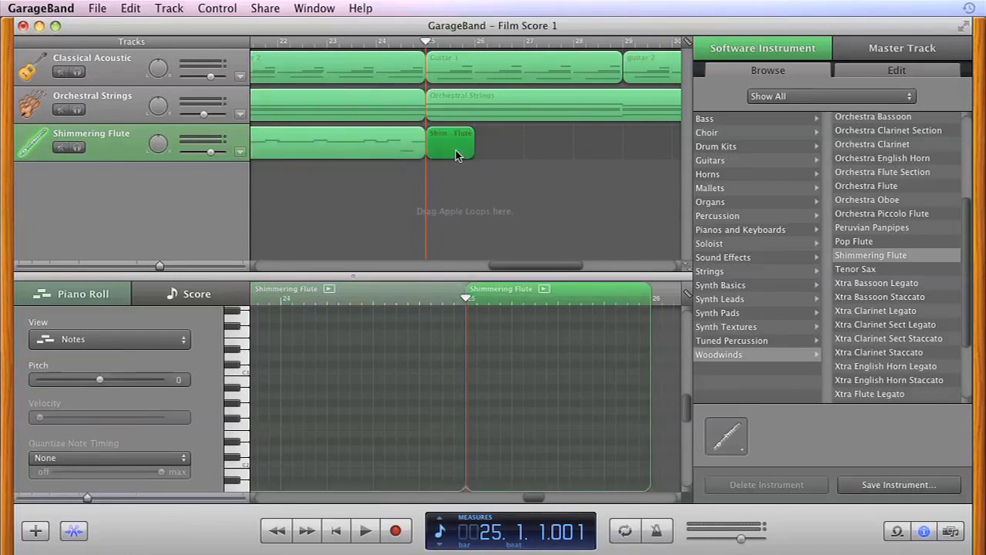
key(Delete)
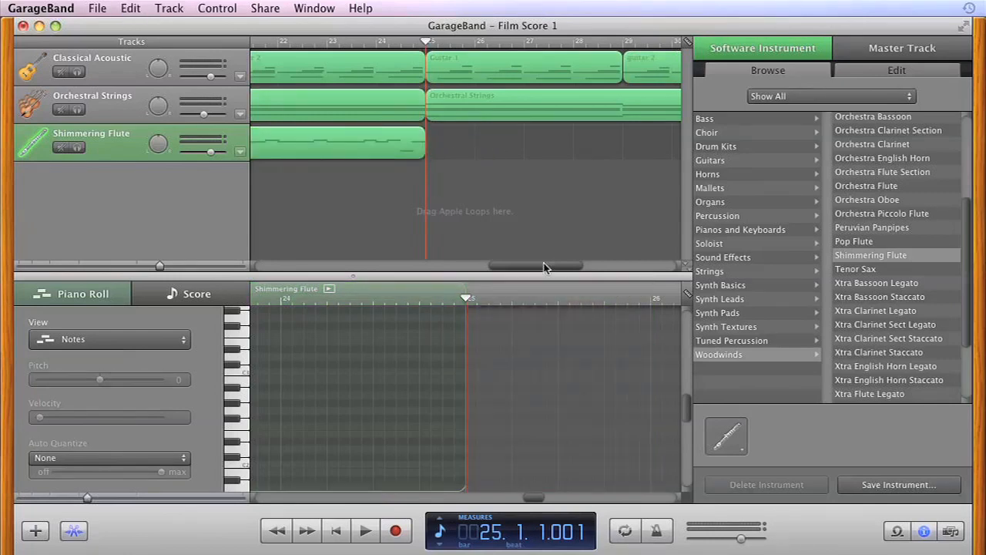
- Clean up the flute notes leading up to bar 25 in the piano roll, deleting the unwanted note
drag(544, 268, 523, 268)
click(369, 149)
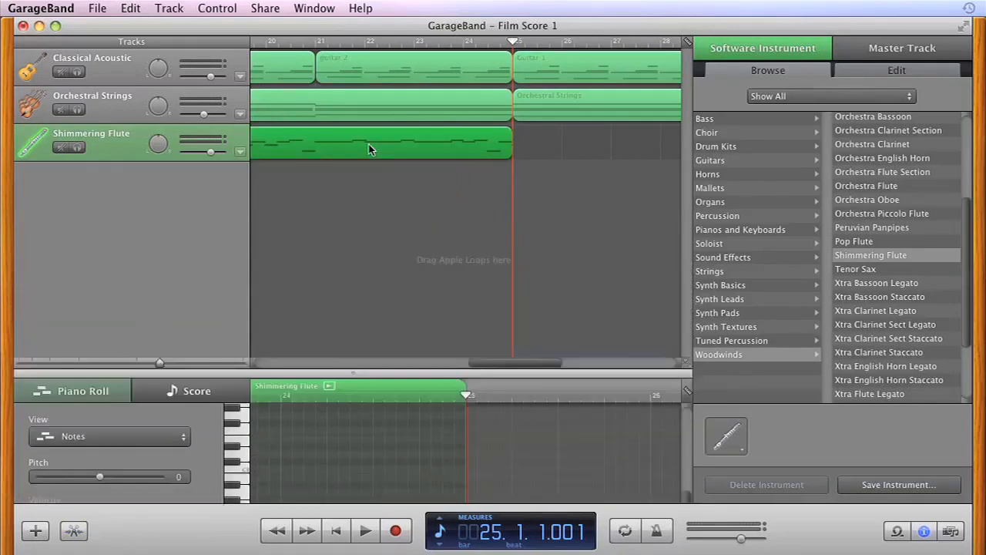
scroll(466, 408, up, 8)
scroll(465, 406, down, 2)
drag(497, 445, 527, 454)
key(Delete)
mouse_move(542, 505)
mouse_down()
mouse_move(445, 499)
mouse_move(527, 502)
mouse_up()
click(387, 451)
click(471, 452)
click(487, 437)
click(453, 453)
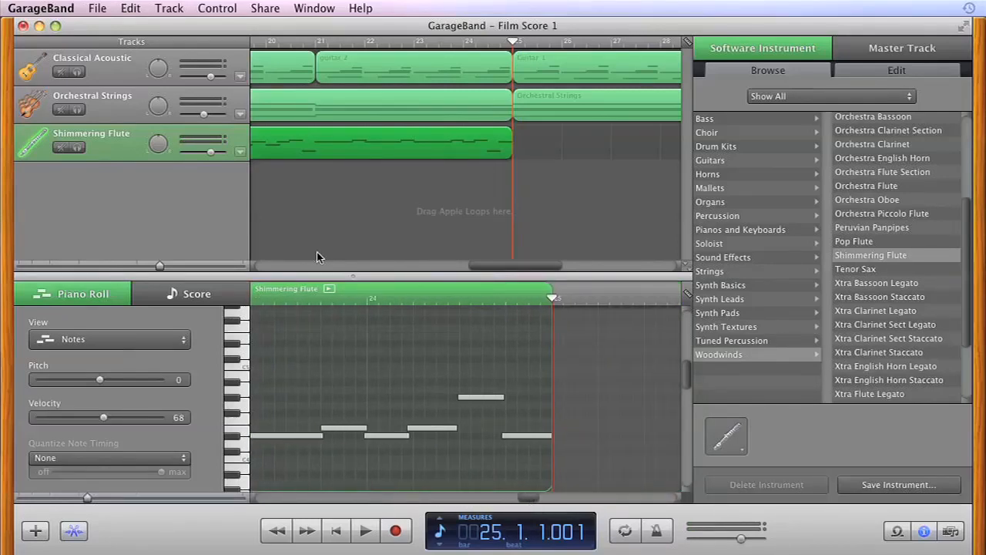
- Copy the Shimmering Flute region and paste it at bar 25 to fill the track up to bar 33
click(436, 166)
click(394, 146)
key(super+c)
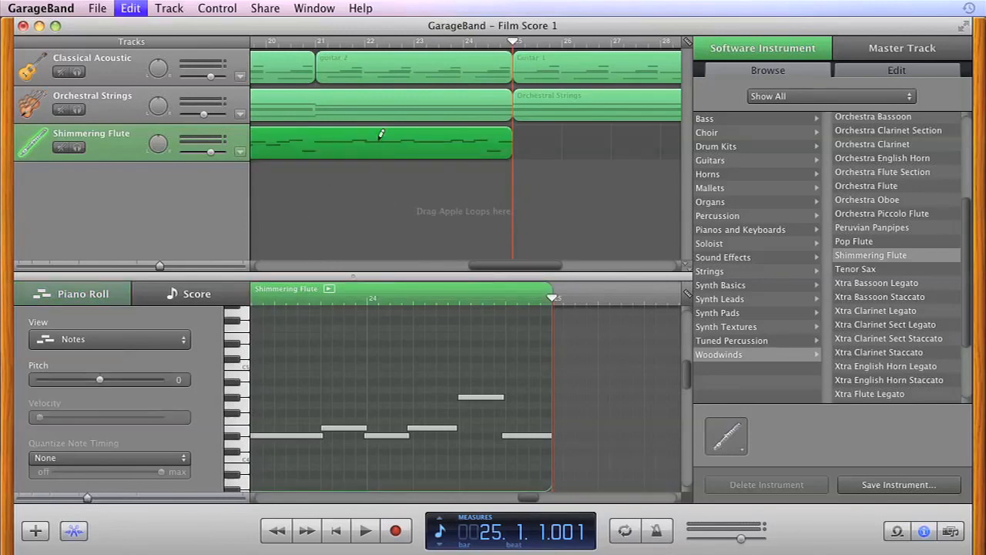
key(super+v)
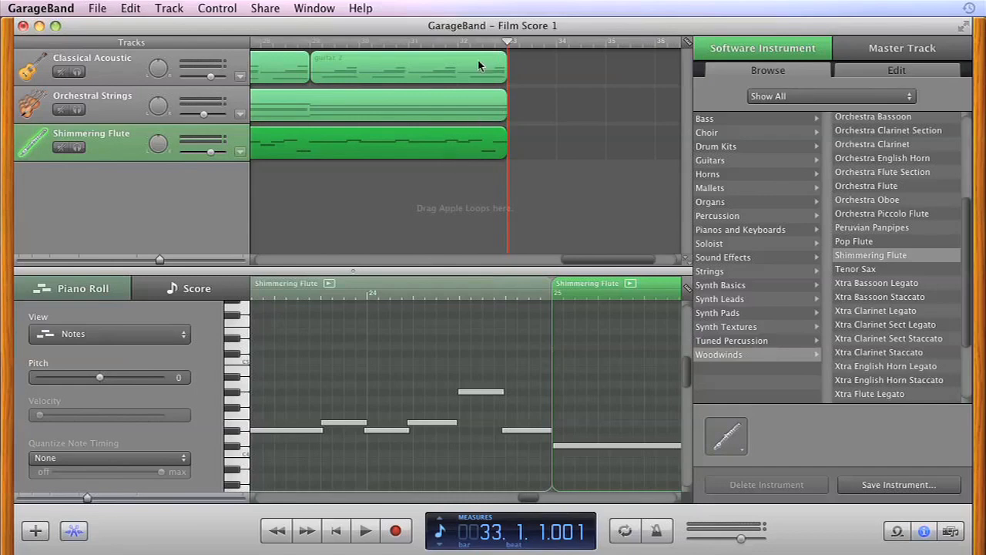
- Move the playhead to bar 34 and open the Musical Typing keyboard
drag(508, 51, 544, 53)
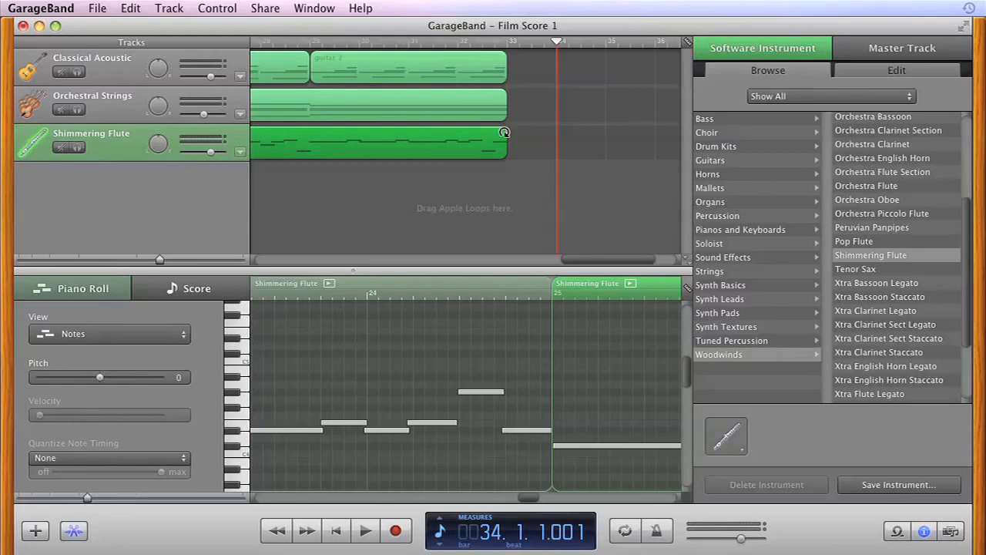
click(314, 9)
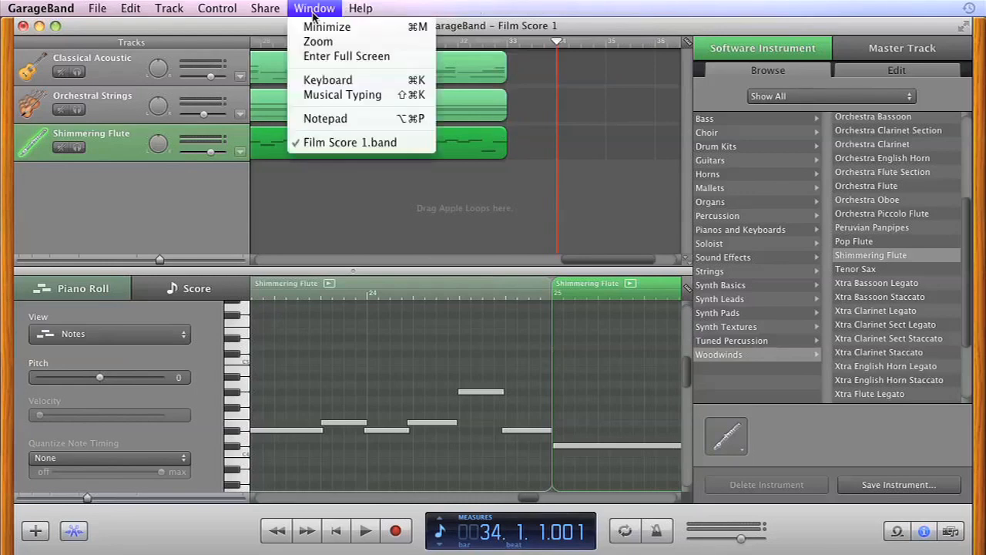
click(348, 96)
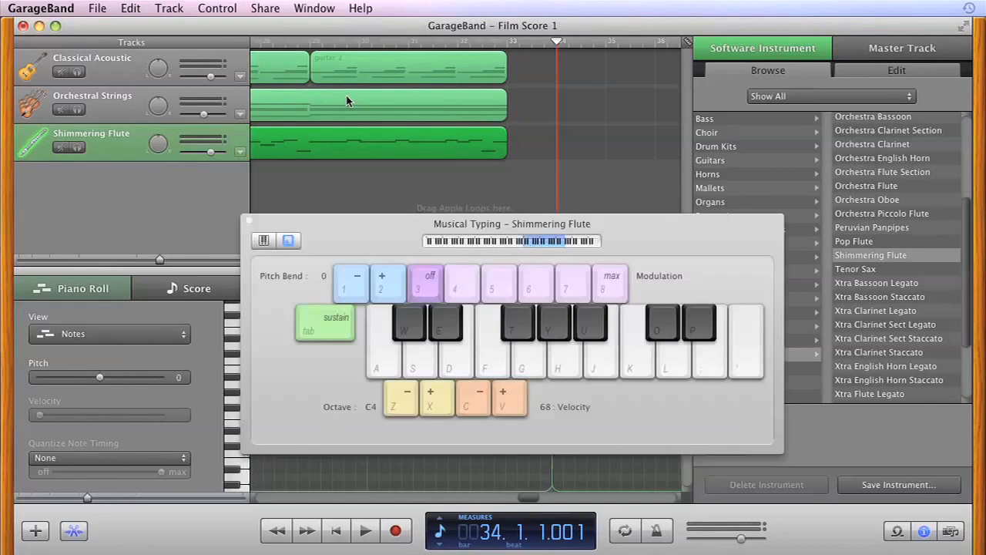
- Select the Classical Acoustic track, lower the Musical Typing octave to C2 and try out the C#, G#, C#, E arpeggio
click(111, 64)
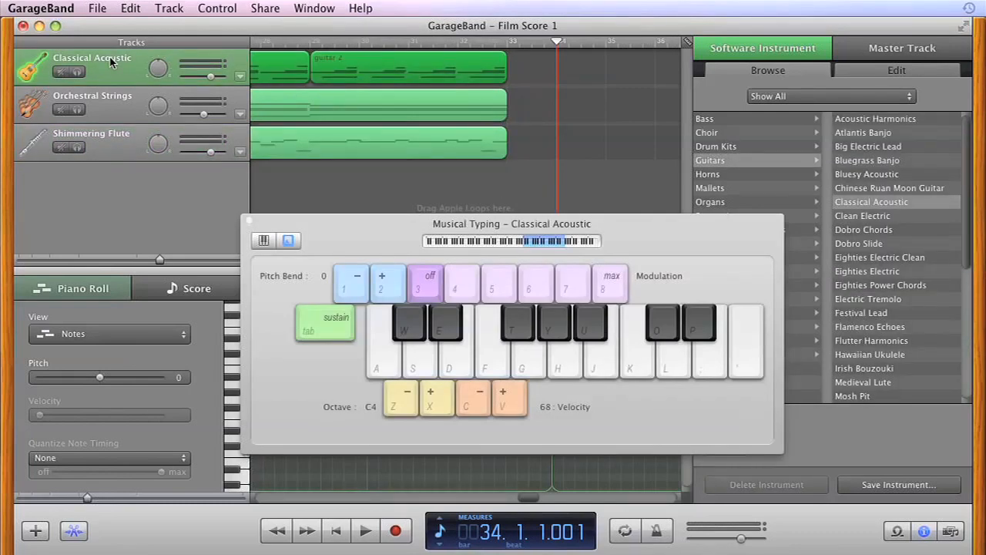
key(w)
click(389, 401)
click(385, 403)
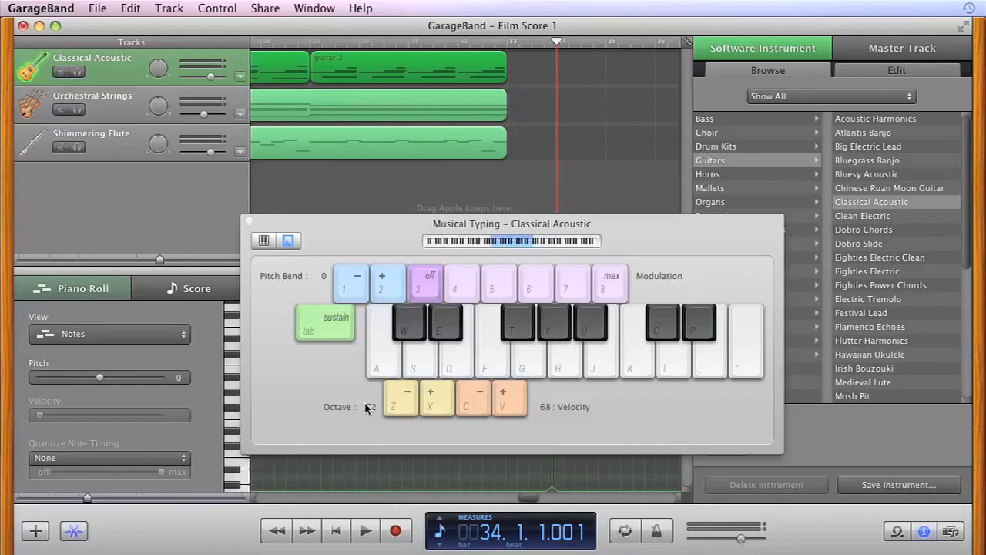
key(w)
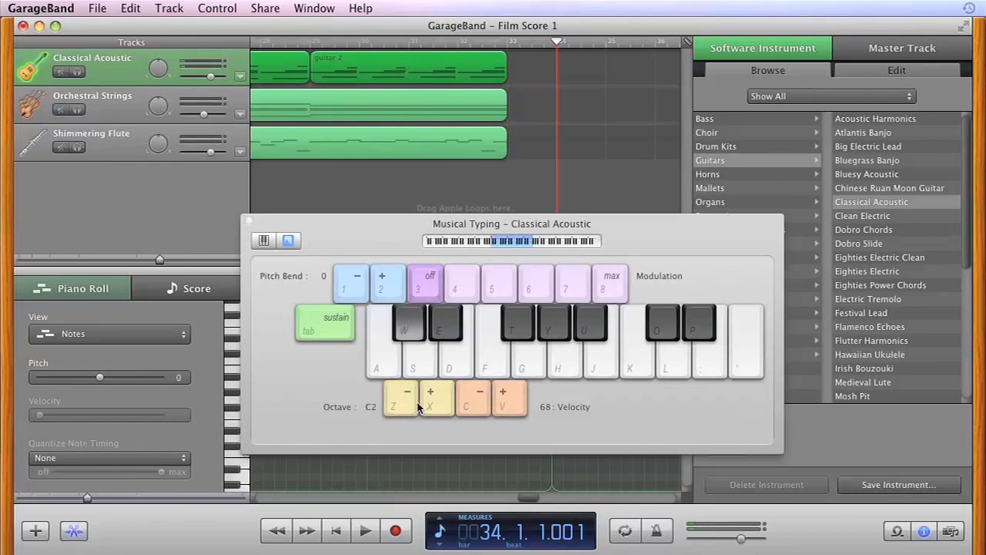
key(y)
key(o)
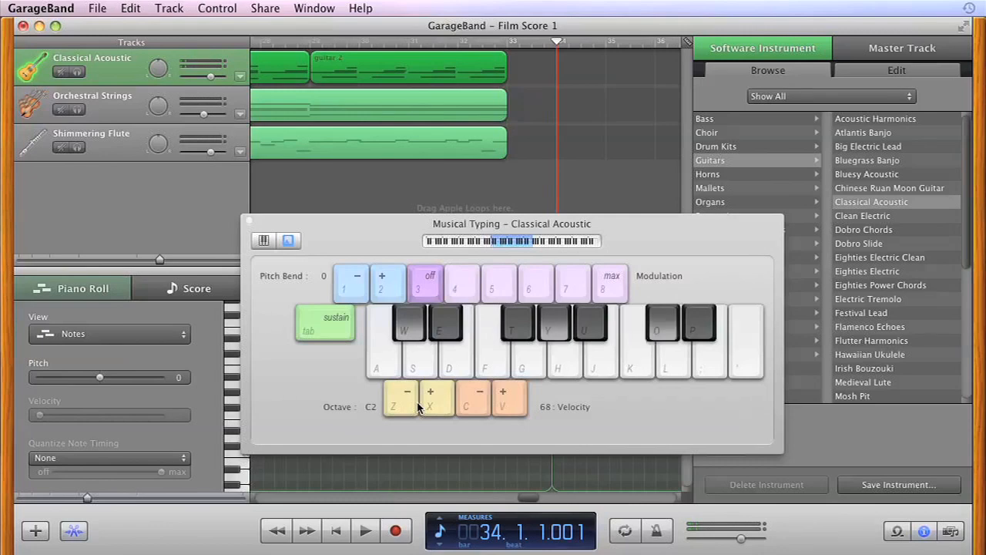
key(semicolon)
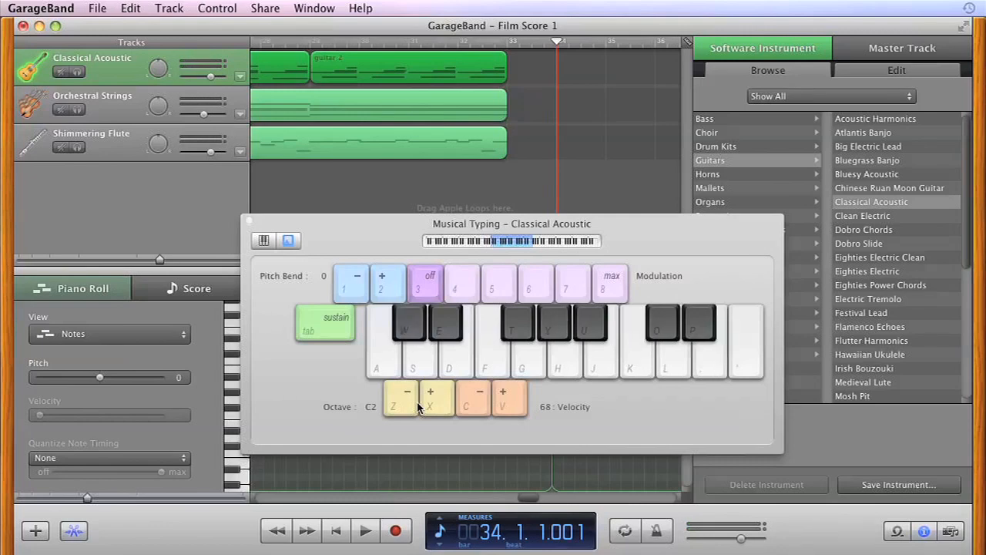
- Record the repeating C#, G#, C#, E arpeggio on the Classical Acoustic track from bar 34 to about bar 40
drag(508, 221, 482, 223)
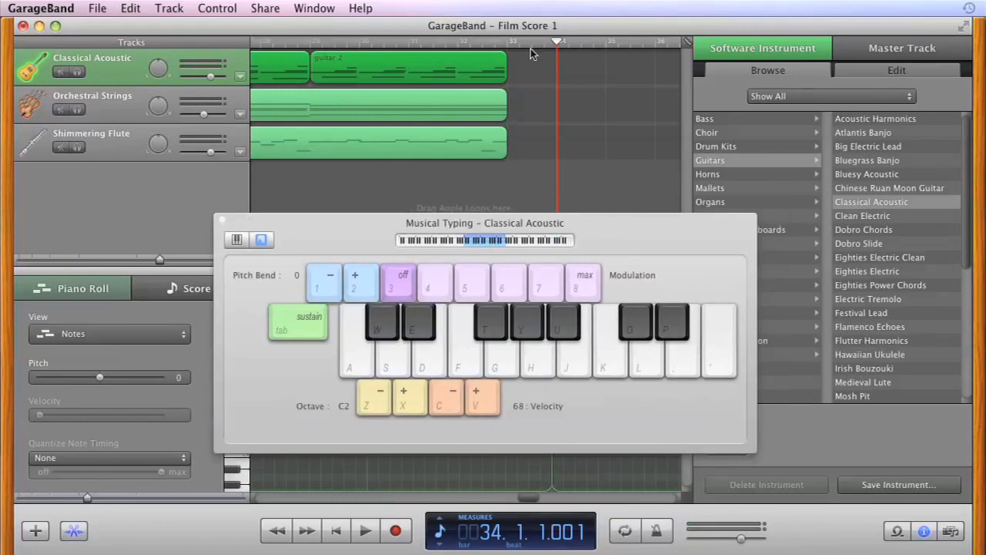
click(396, 530)
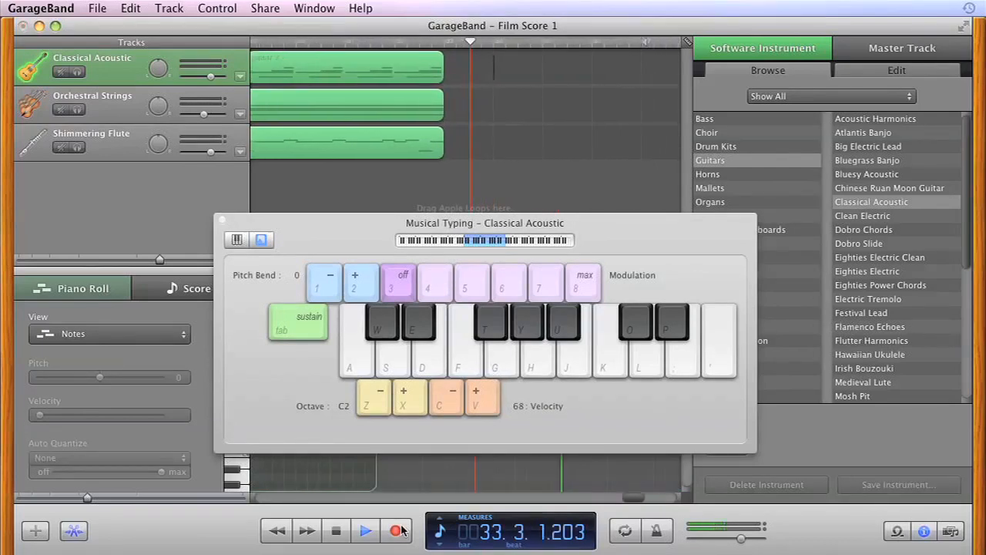
key(w)
key(y)
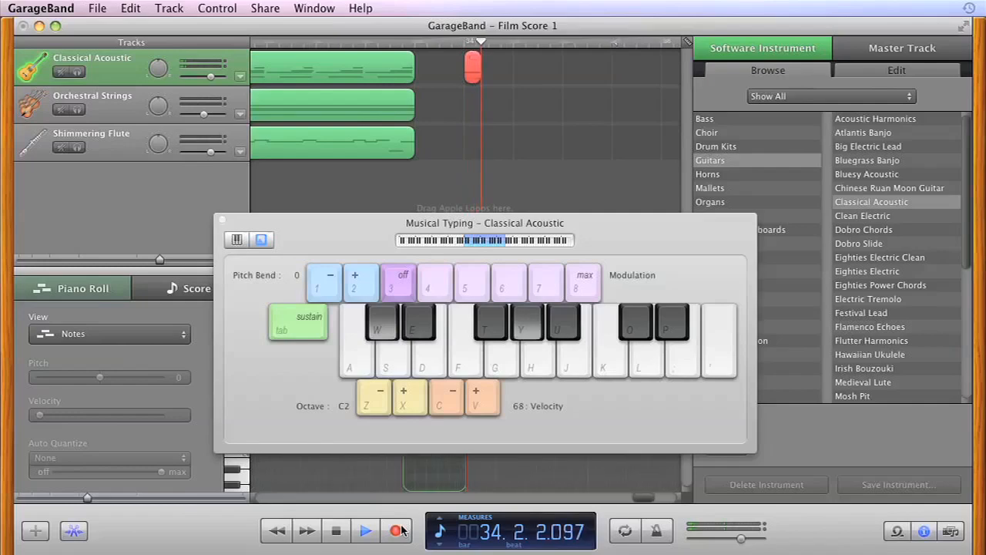
key(o)
key(semicolon)
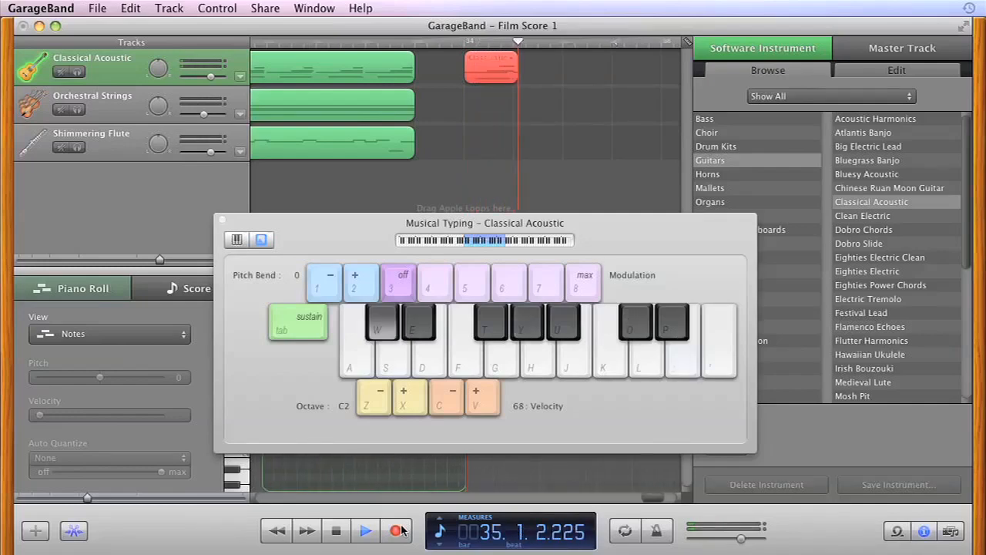
key(y)
key(o)
key(semicolon)
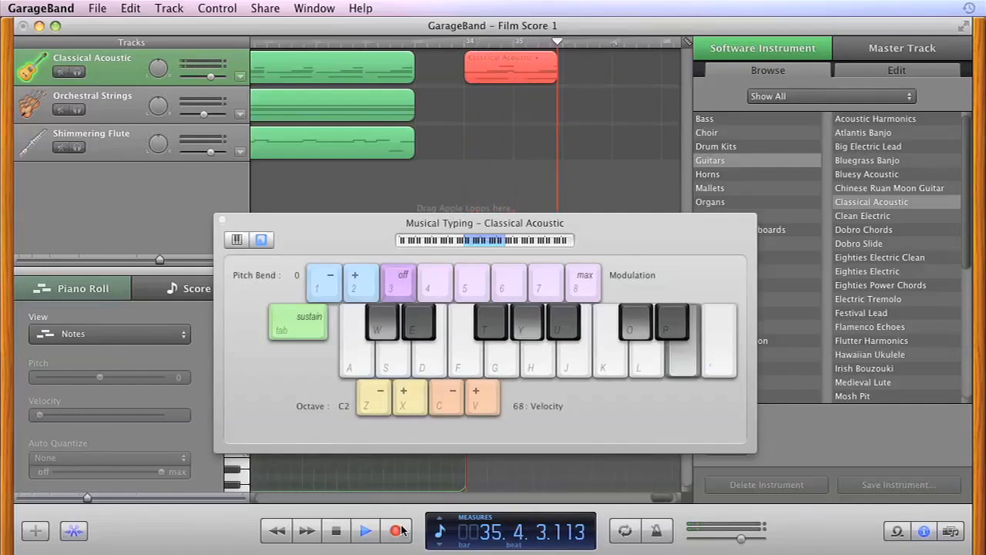
key(w)
key(y)
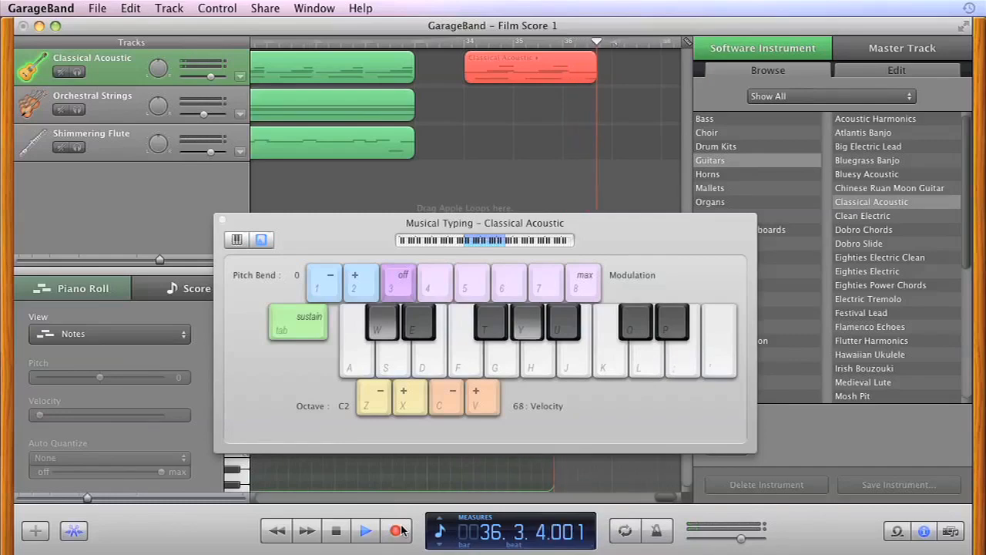
key(o)
key(semicolon)
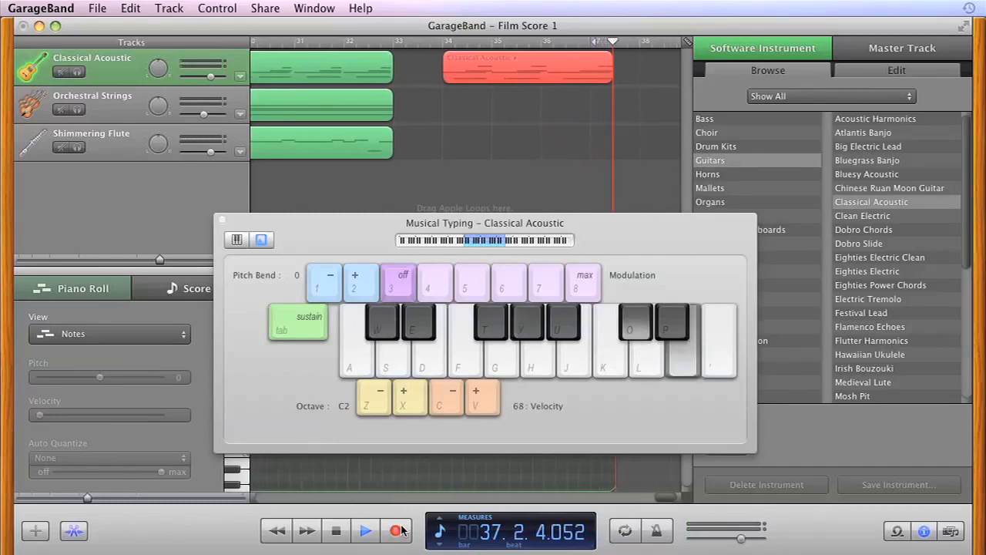
key(w)
key(y)
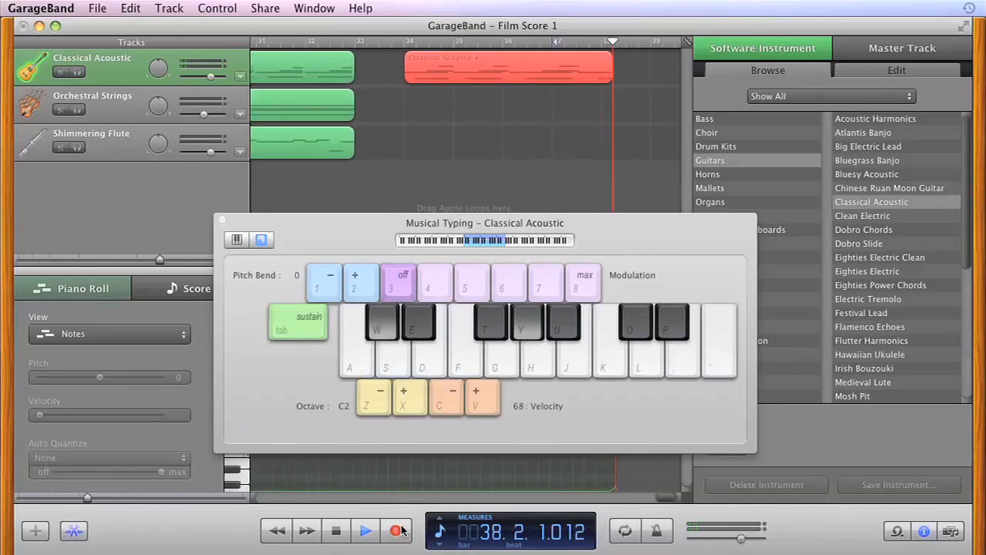
key(o)
key(semicolon)
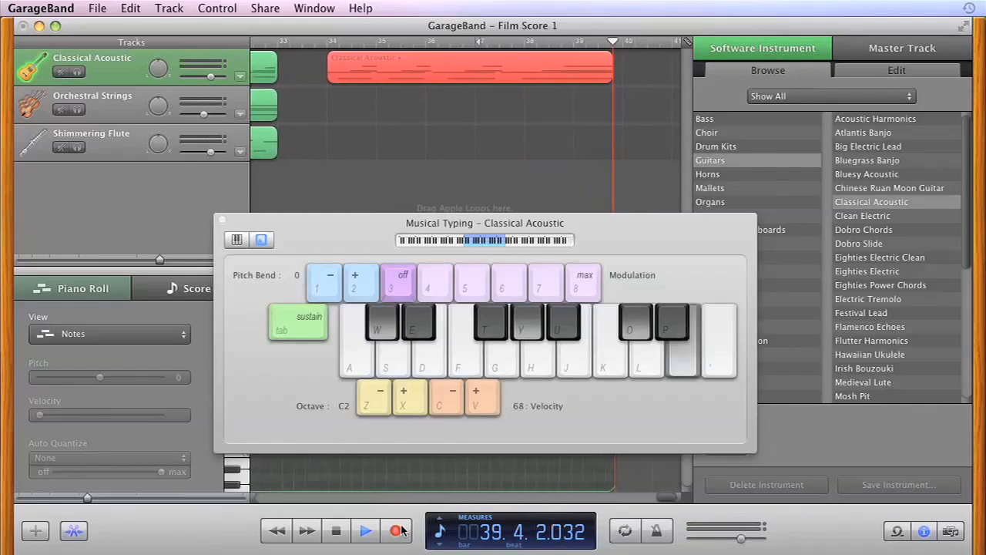
click(401, 529)
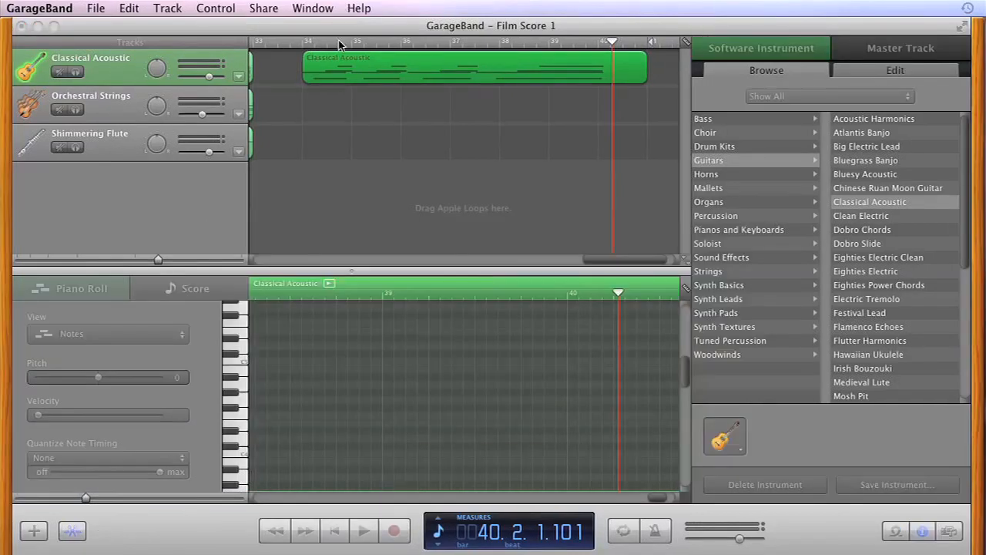
- Record a sustained C#, G#, C#, E chord on the Orchestral Strings track from bar 34 to about bar 40
click(99, 100)
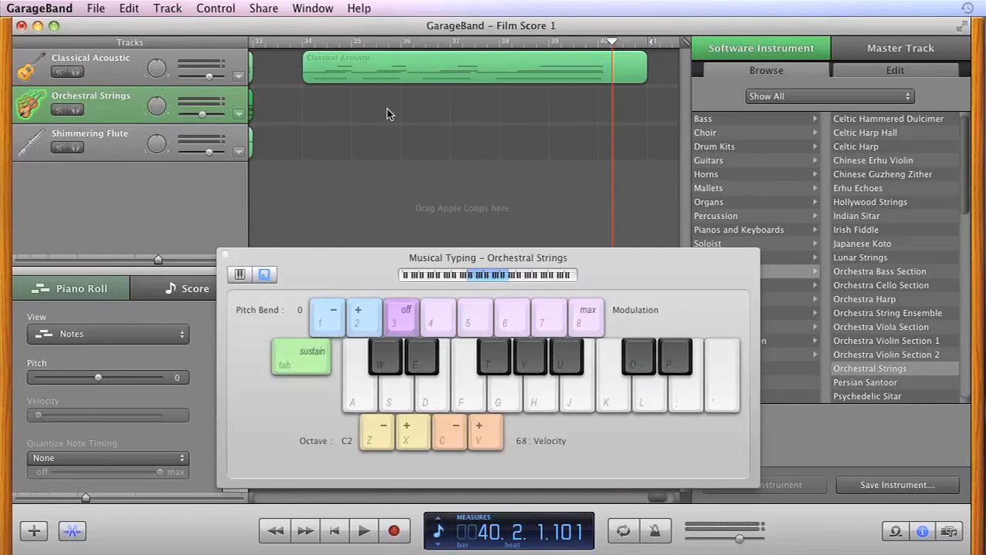
click(304, 44)
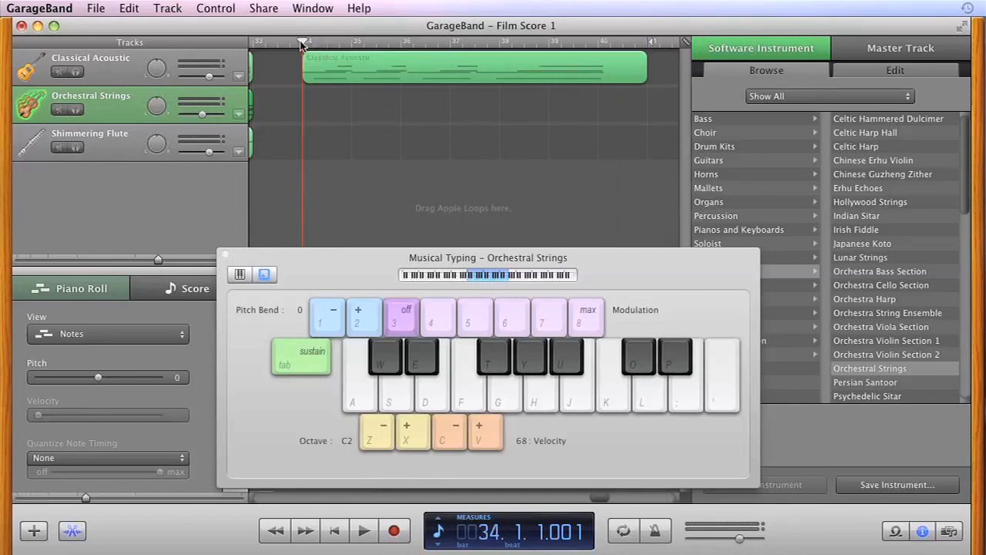
click(394, 532)
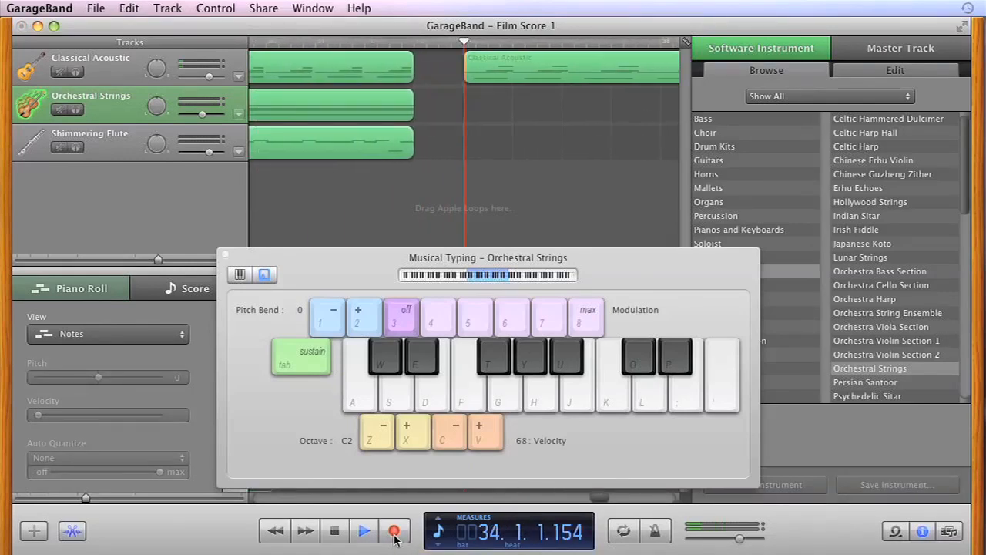
key(semicolon)
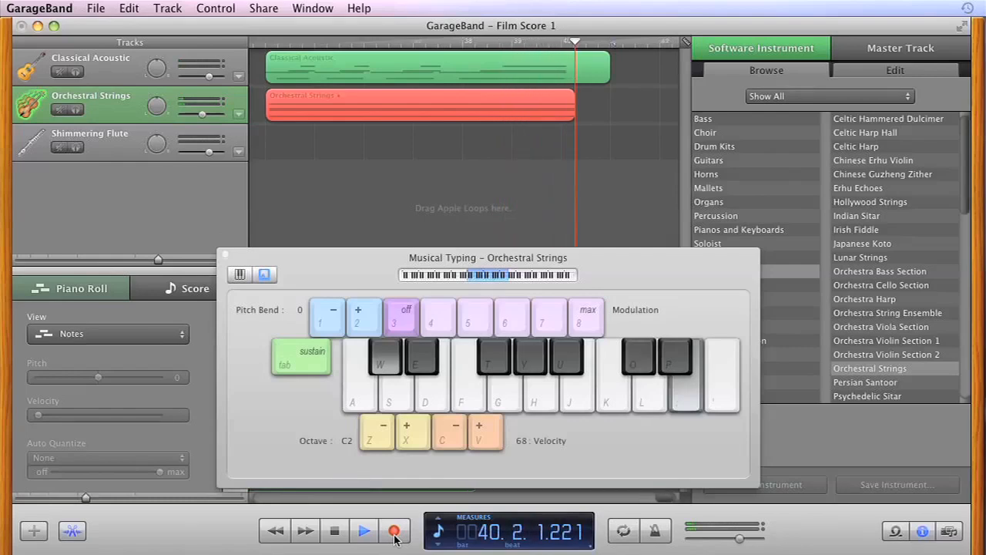
key(space)
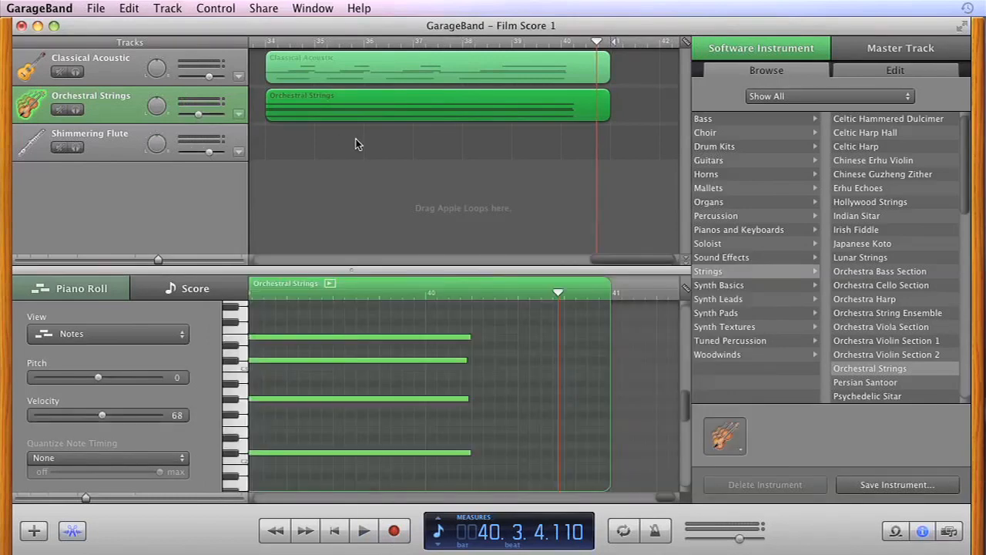
- Select the Shimmering Flute track, open Musical Typing and raise its octave to C4
click(133, 134)
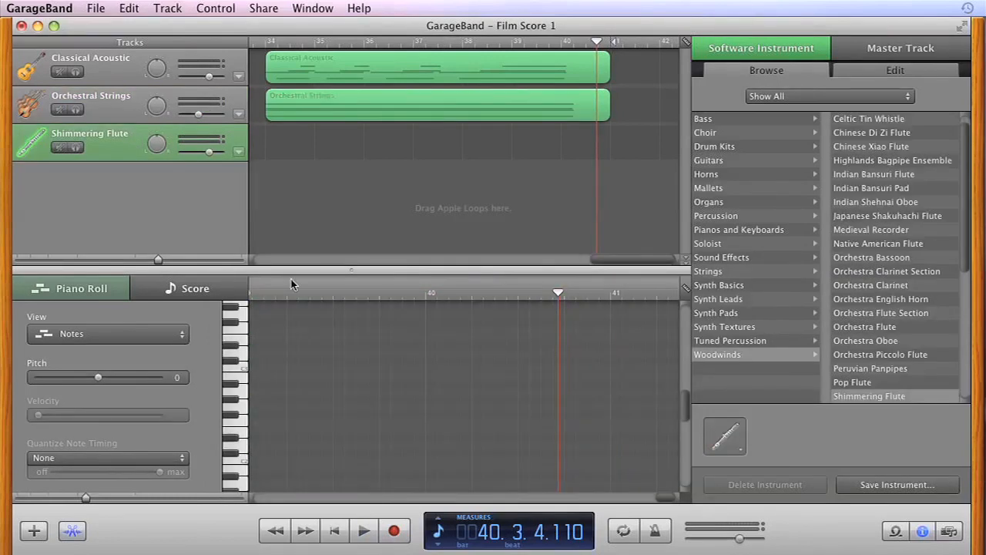
click(262, 9)
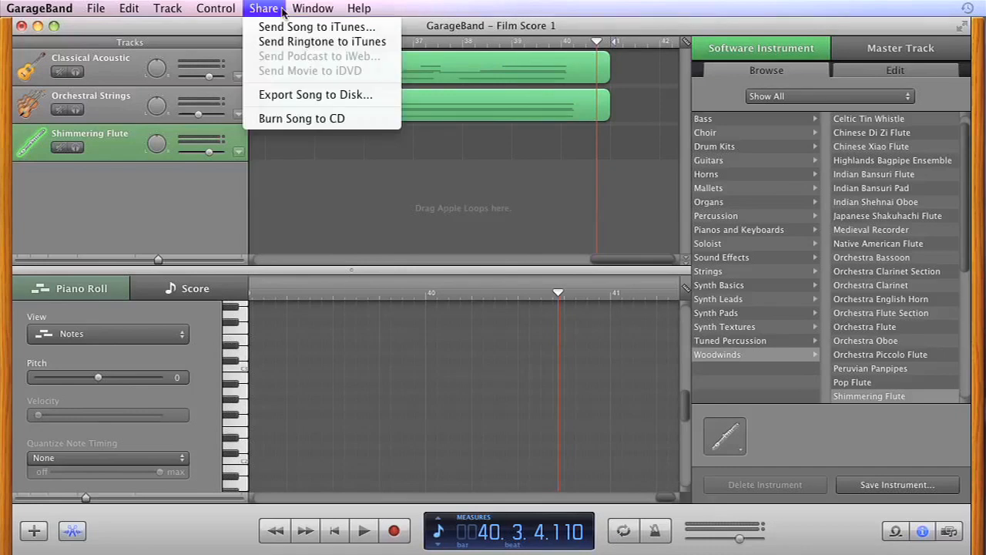
mouse_move(312, 9)
click(336, 95)
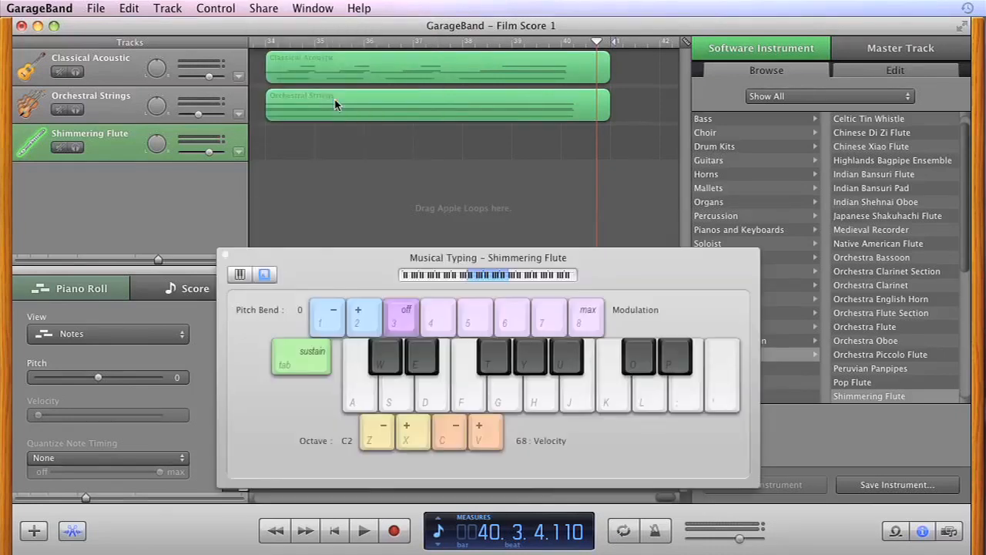
click(399, 439)
click(401, 437)
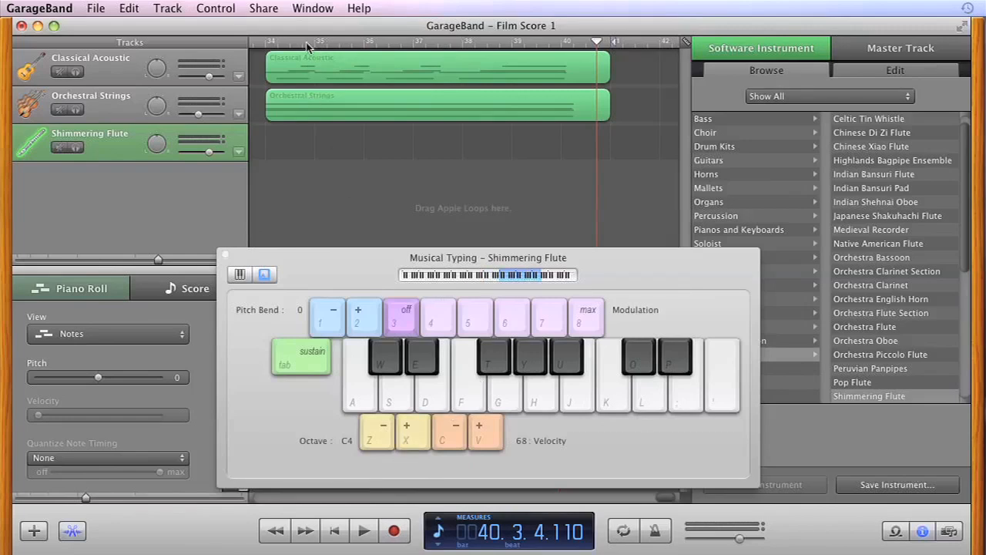
- Record a flute melody alternating between C# and D# from bar 34 to about bar 40
click(278, 41)
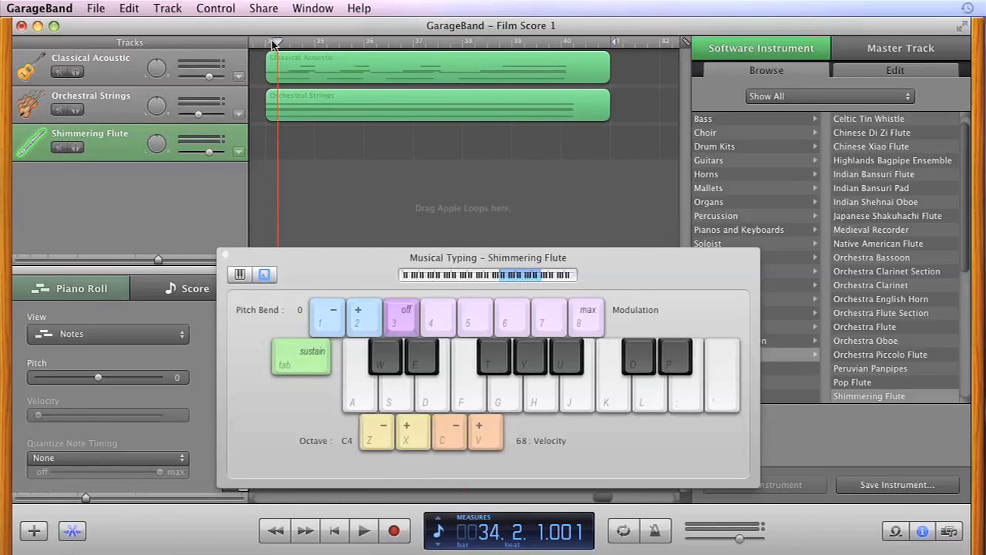
click(394, 530)
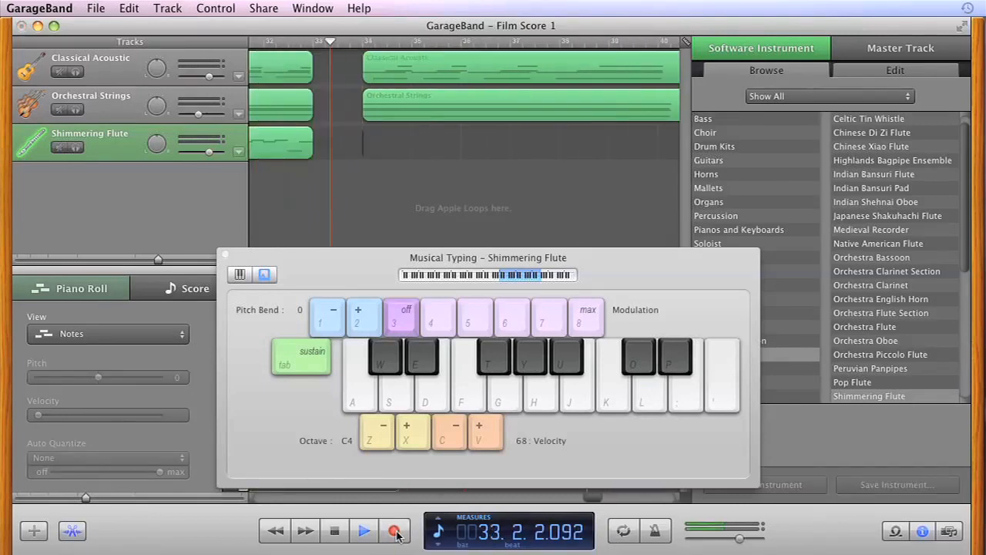
key(w)
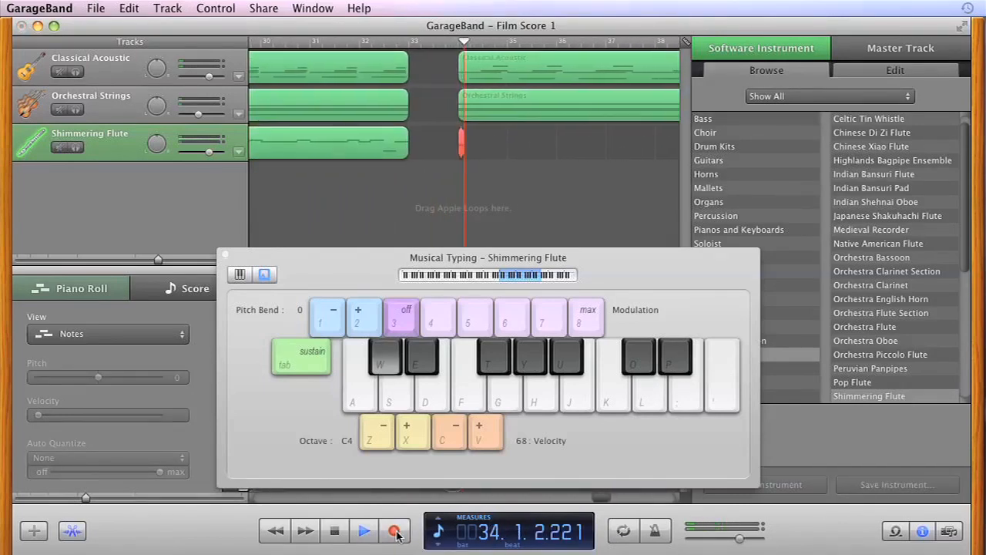
key(e)
key(w)
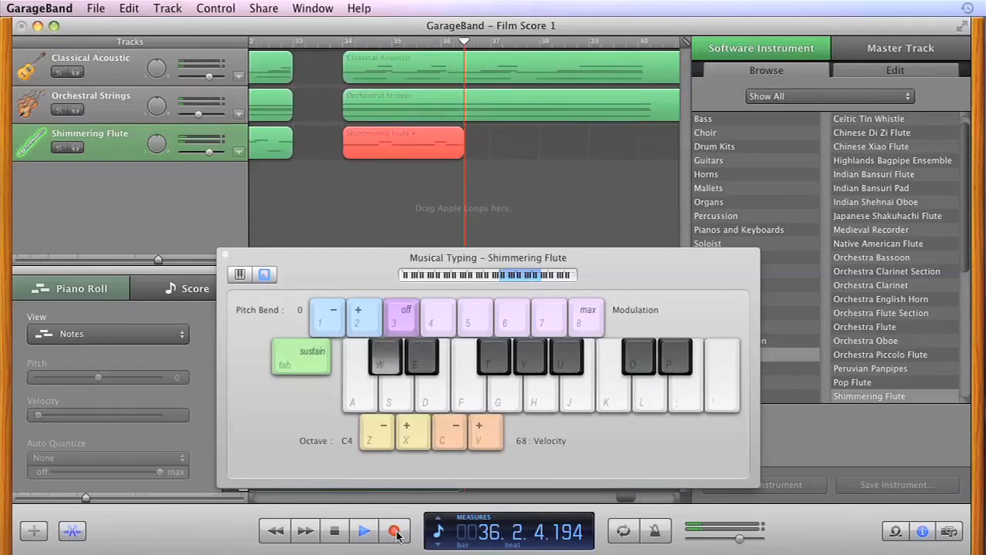
key(e)
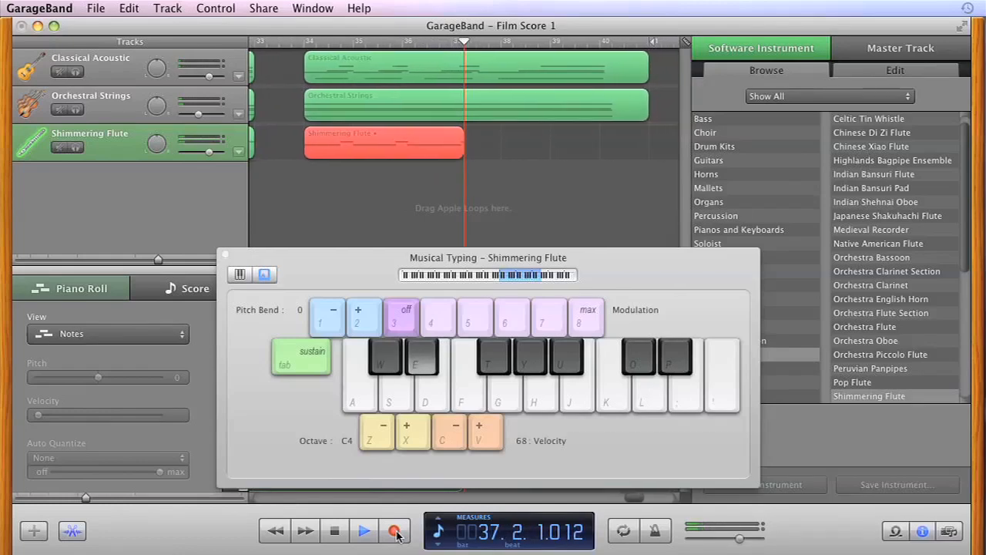
key(w)
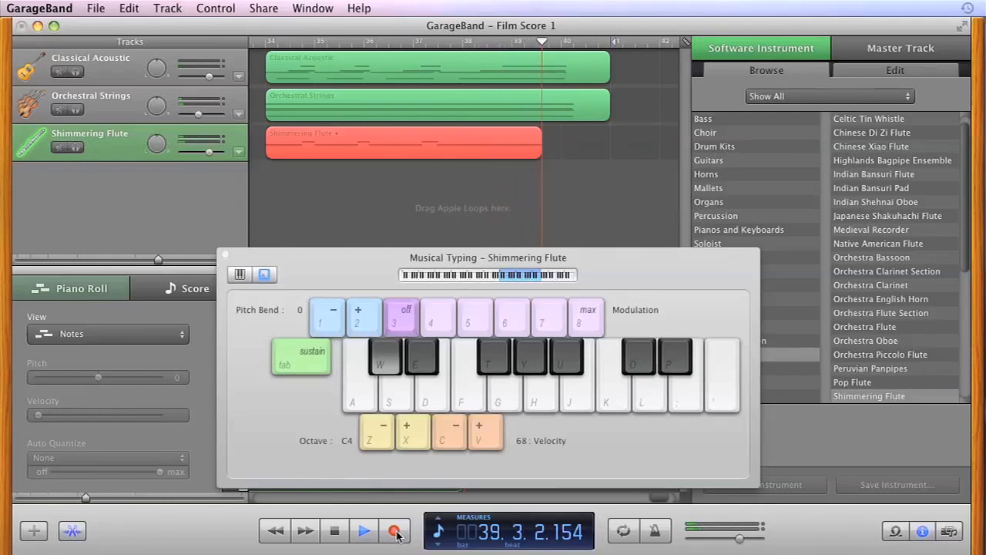
click(395, 532)
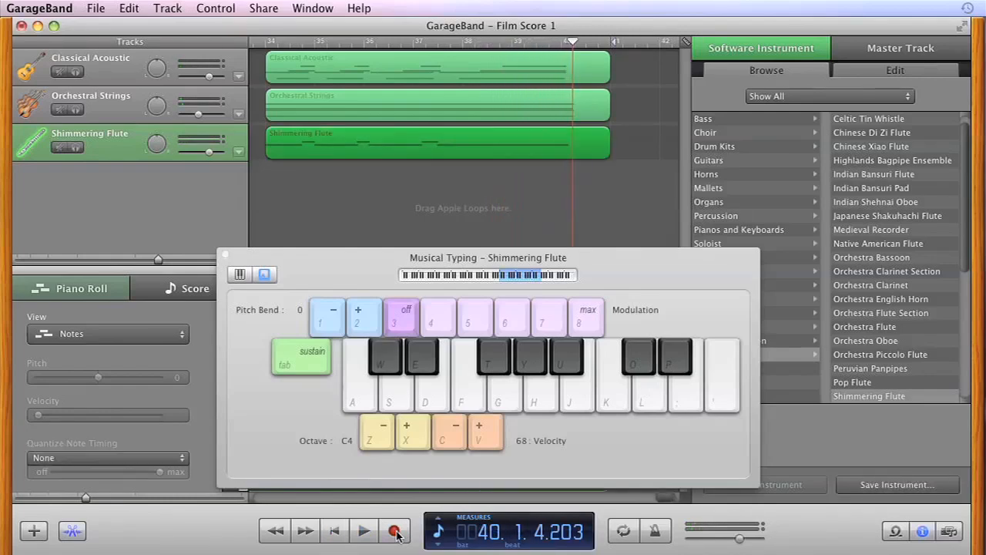
- Split the flute, strings and guitar regions at bar 39, beat 3
drag(573, 41, 539, 45)
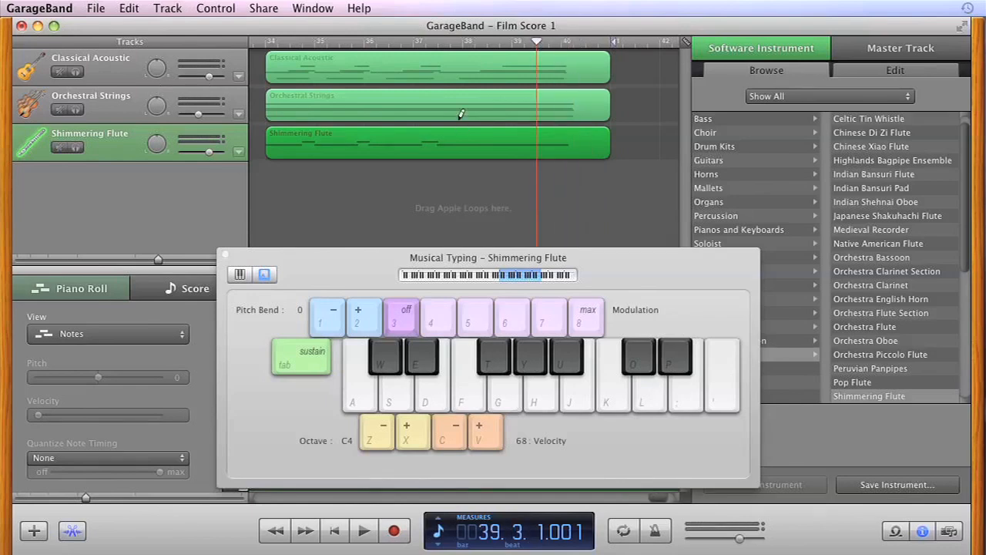
key(super+t)
click(487, 104)
key(super+t)
click(546, 77)
key(super+t)
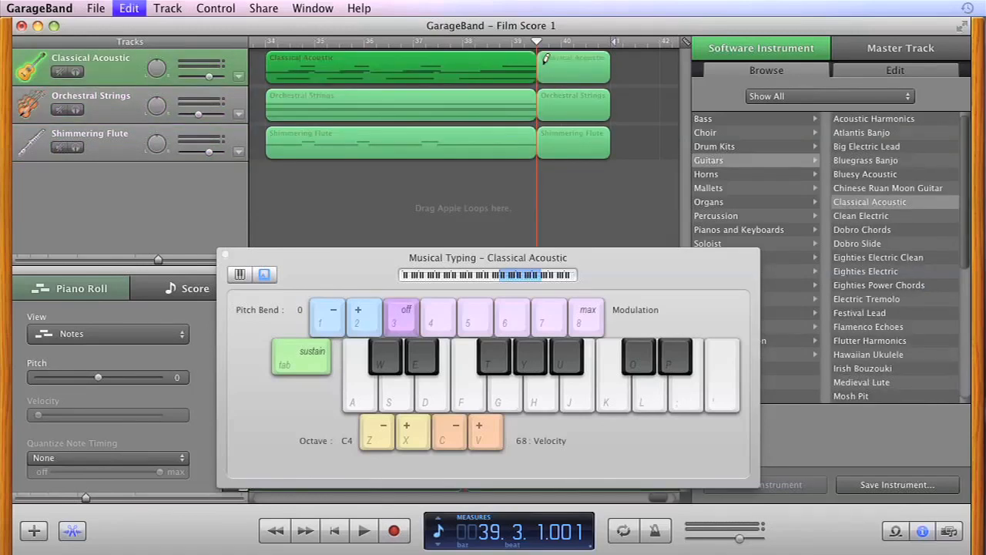
- Delete the leftover end regions after the split on all three tracks and close Musical Typing
click(632, 180)
drag(631, 177, 578, 67)
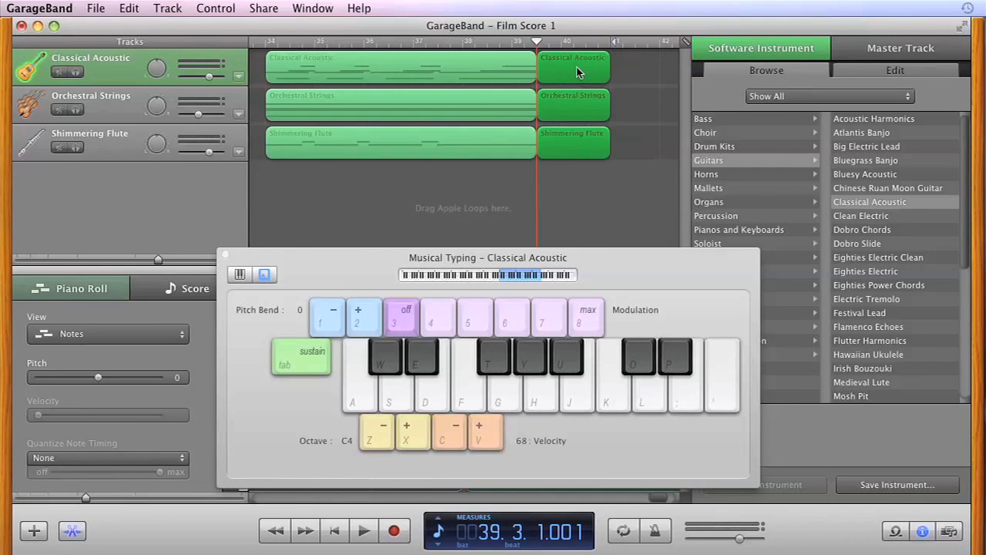
key(Delete)
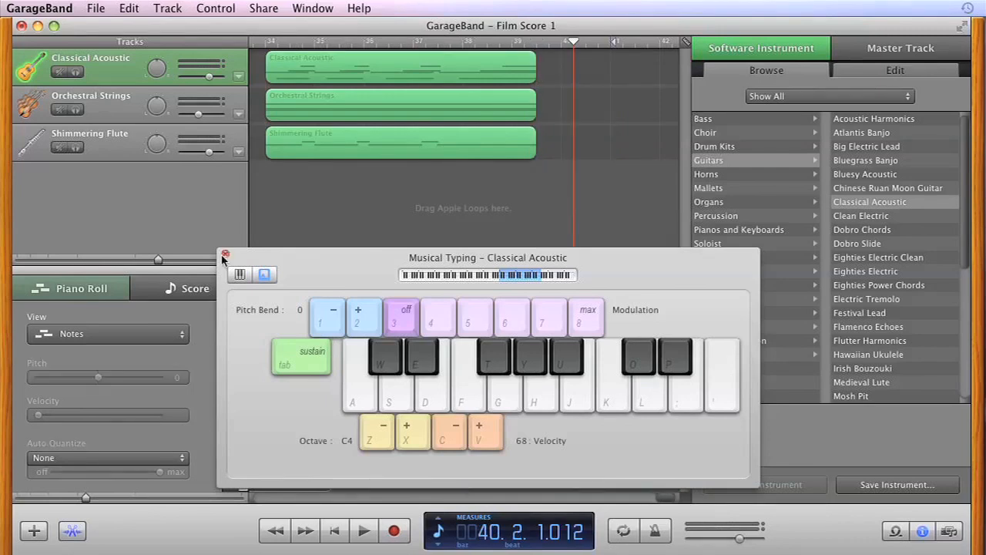
click(225, 255)
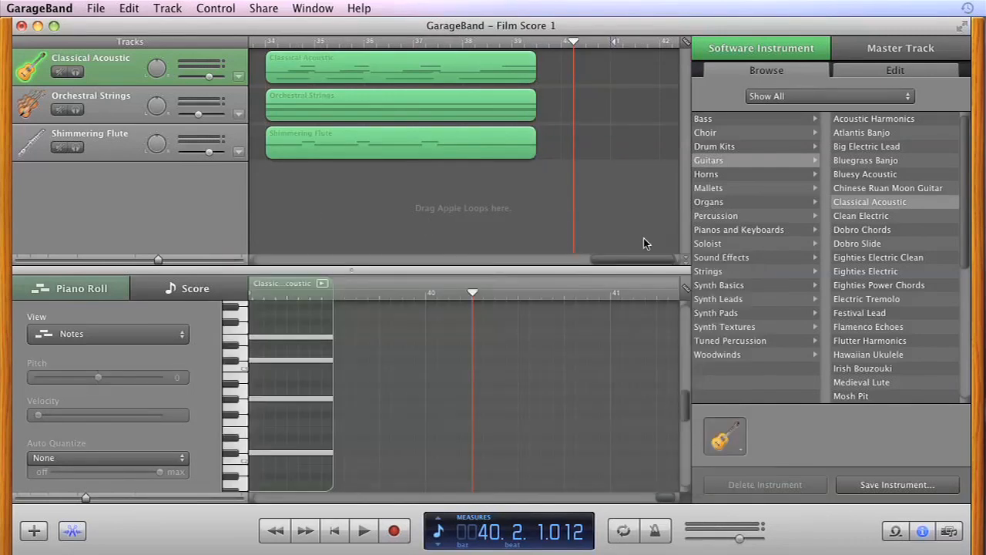
- Export the song to disk uncompressed in CD quality as Film Score 1 in the Memory folder
drag(636, 258, 466, 66)
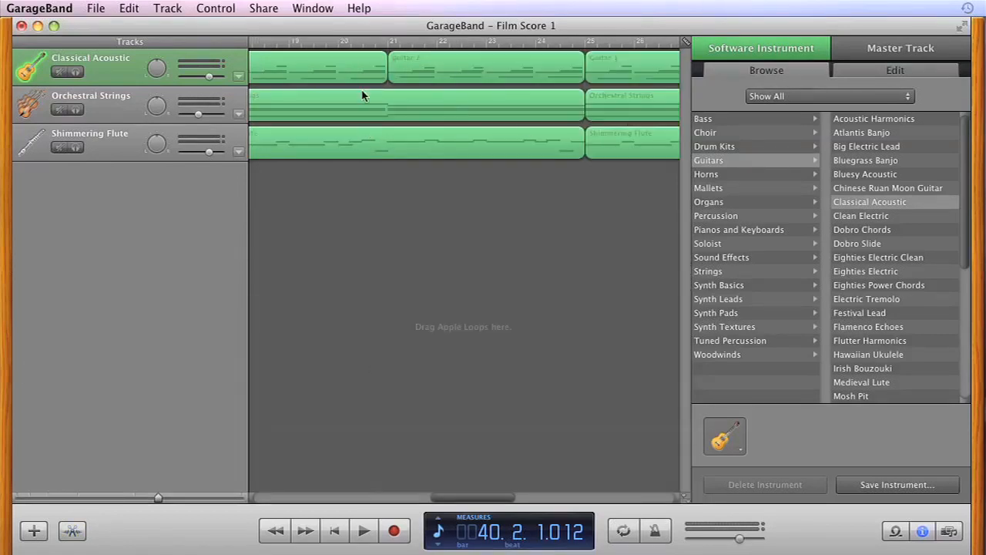
click(305, 10)
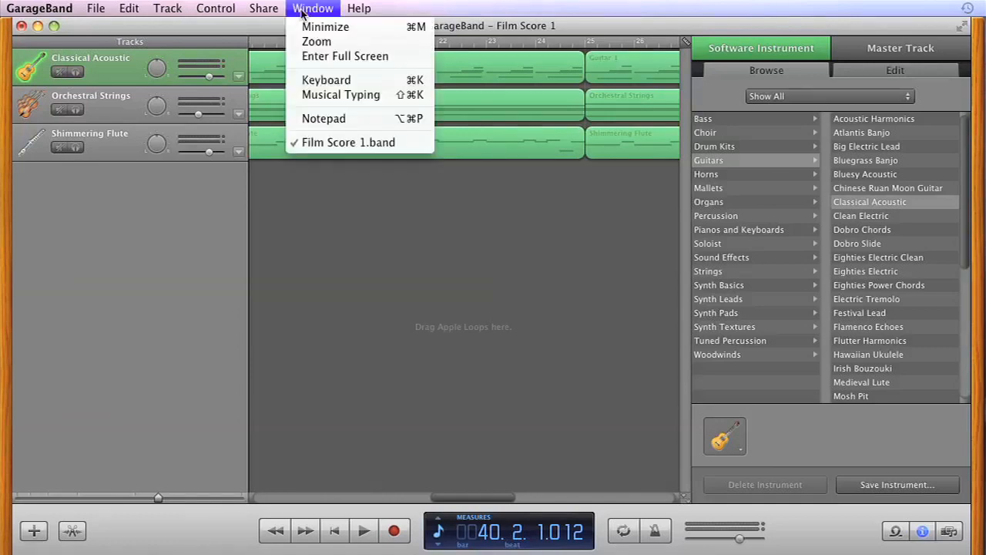
mouse_move(261, 9)
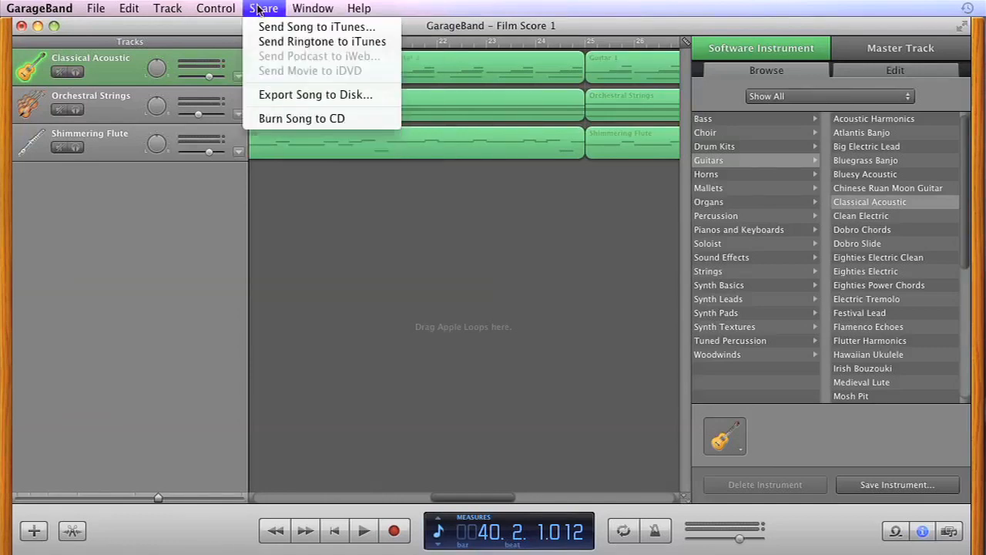
click(319, 96)
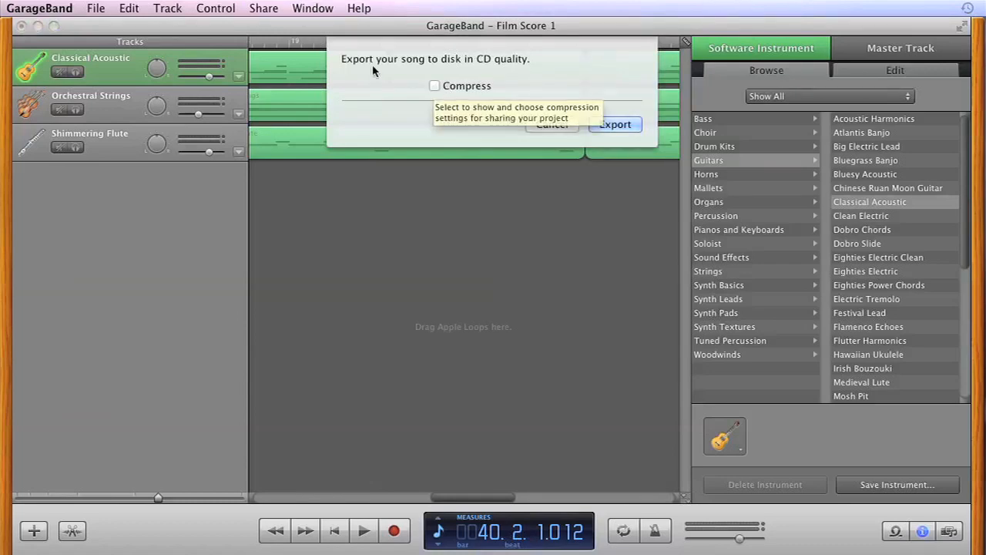
click(616, 124)
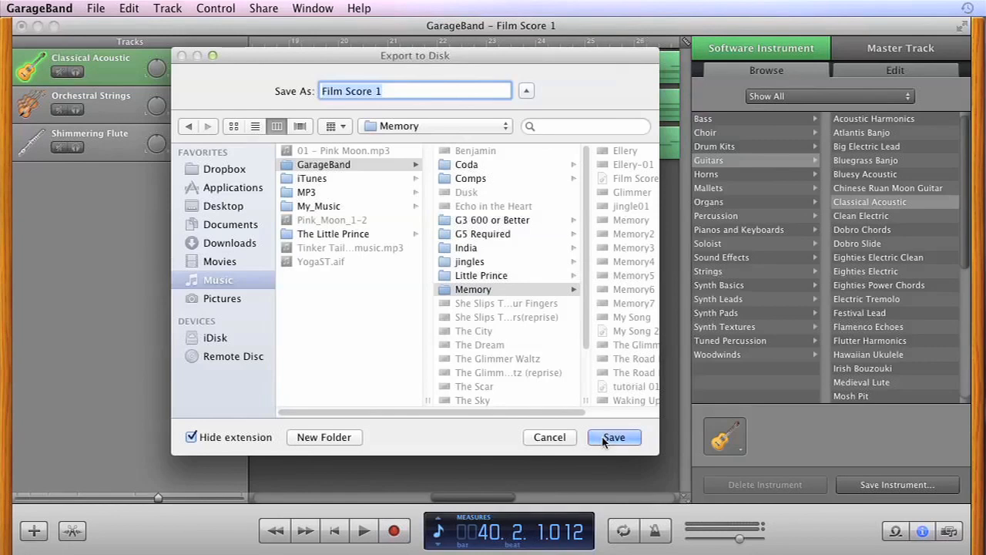
click(604, 440)
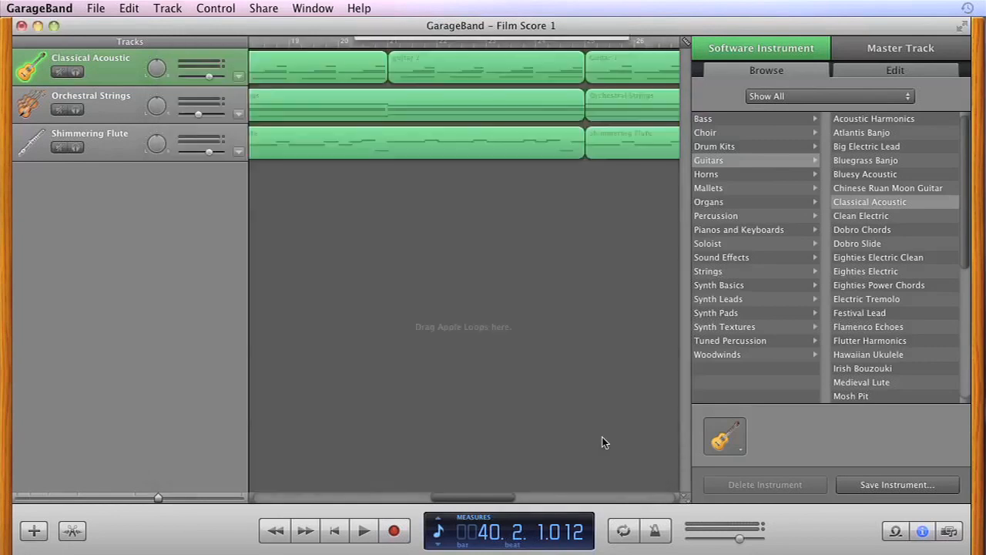